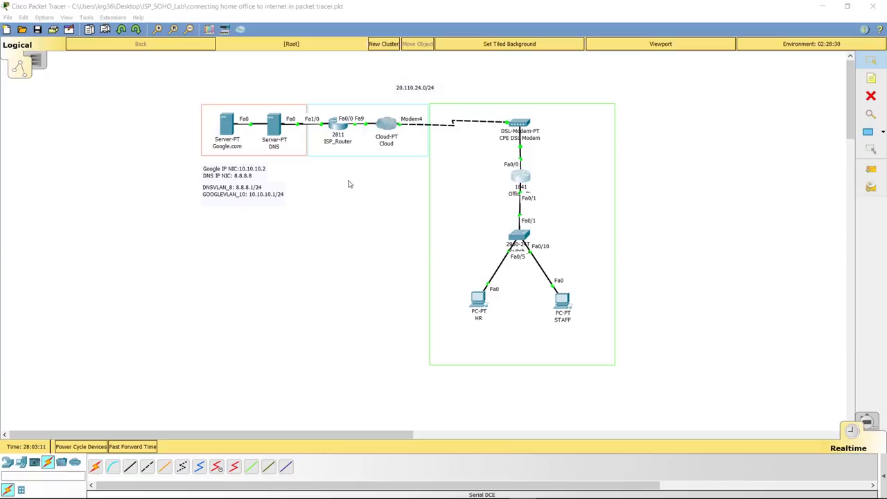
pyautogui.scroll(-6, 349, 184)
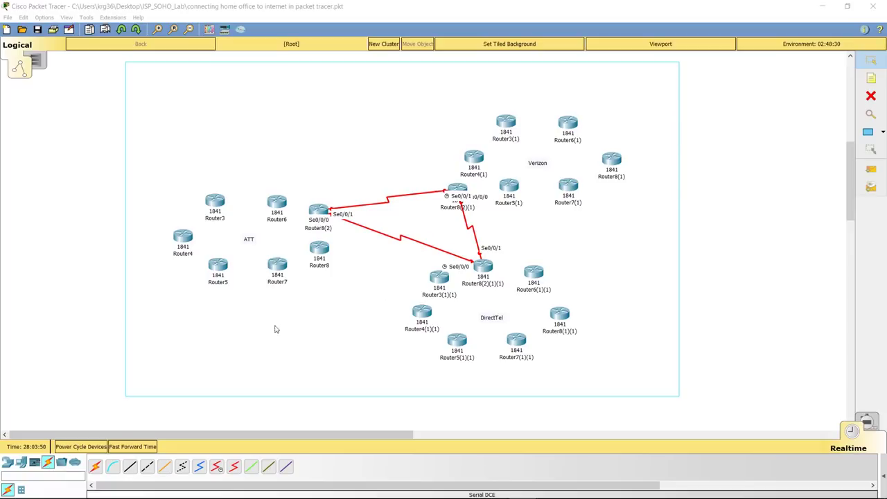
pyautogui.scroll(8, 348, 334)
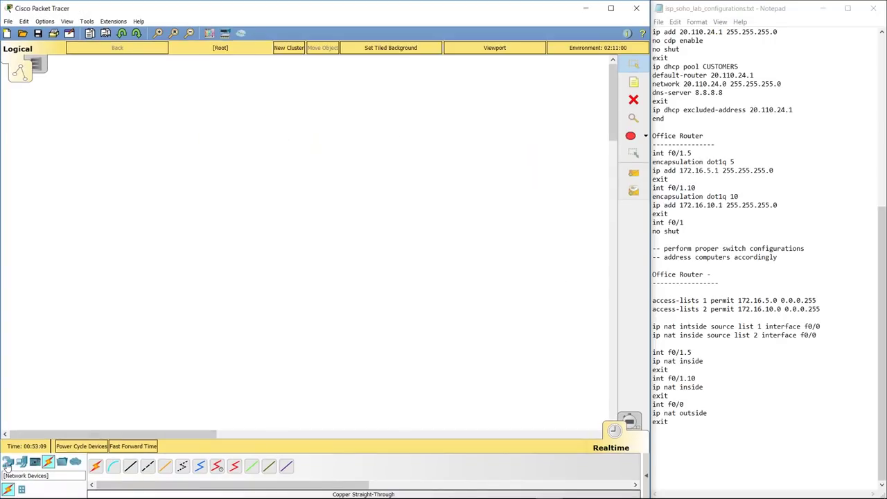
# Place two generic servers, one above the other, on the left side of the empty workspace.
pyautogui.click(8, 461)
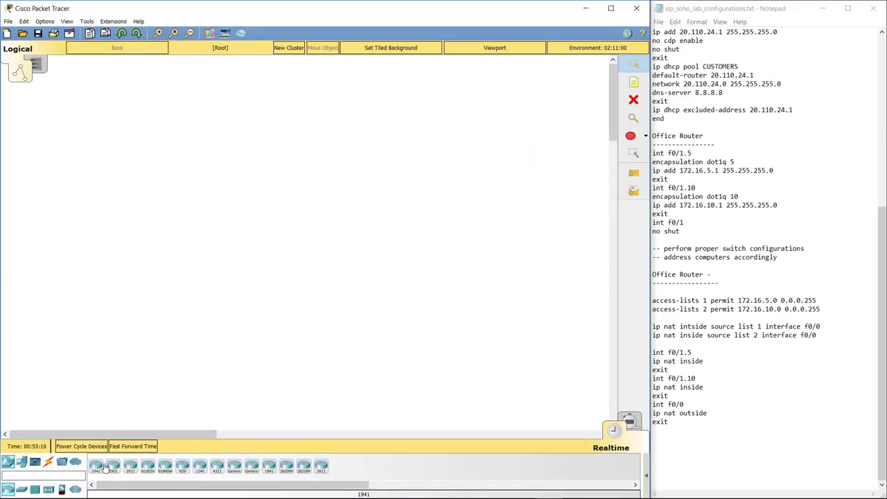
pyautogui.click(21, 461)
pyautogui.click(130, 465)
pyautogui.click(106, 182)
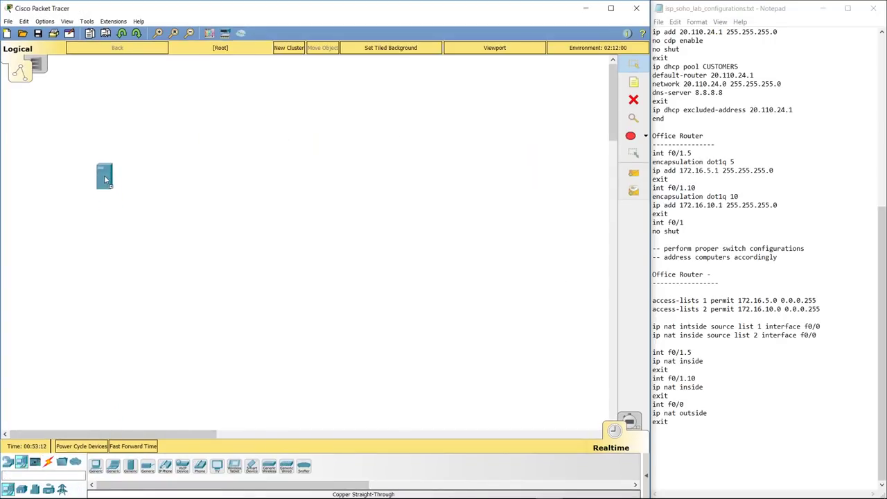
pyautogui.click(131, 466)
pyautogui.click(104, 220)
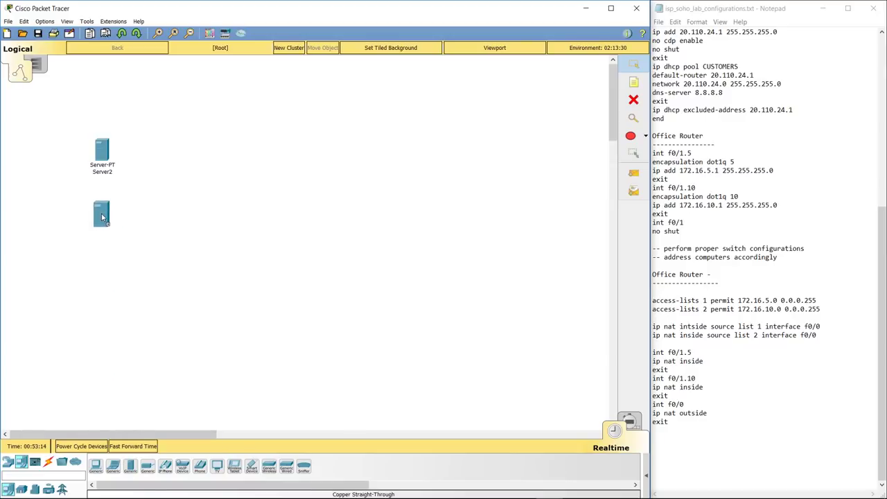
# Rename the upper server DNS and the lower server Google.com.
pyautogui.click(103, 175)
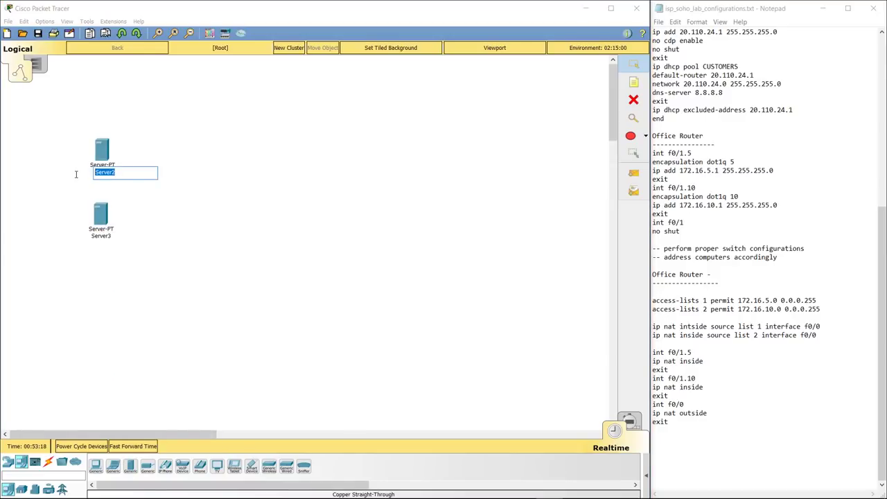
pyautogui.write('DNS')
pyautogui.click(101, 243)
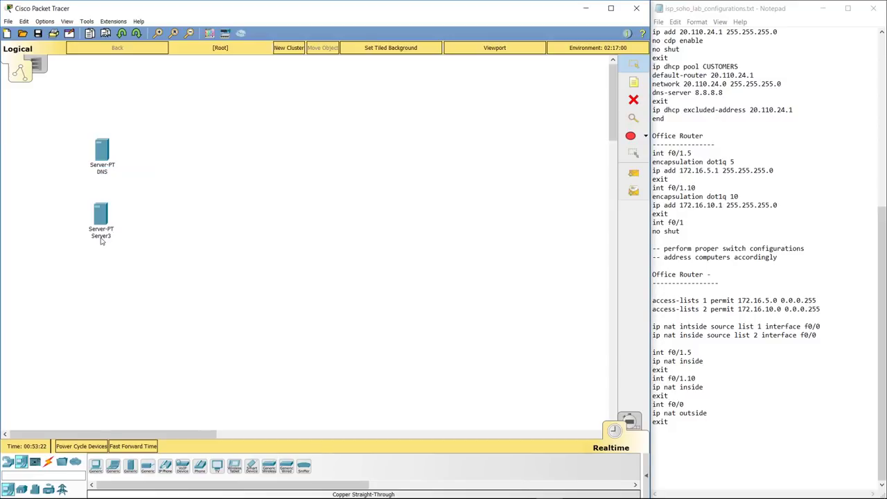
pyautogui.click(104, 237)
pyautogui.write('Google.com')
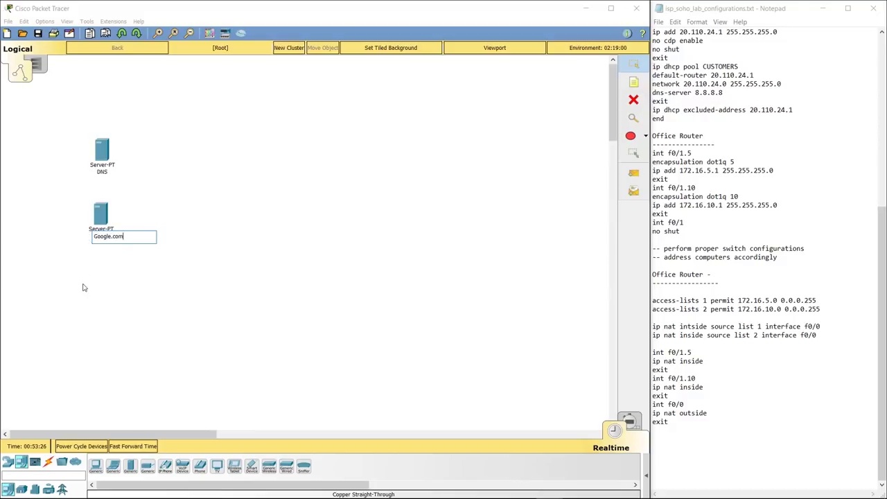
pyautogui.click(86, 288)
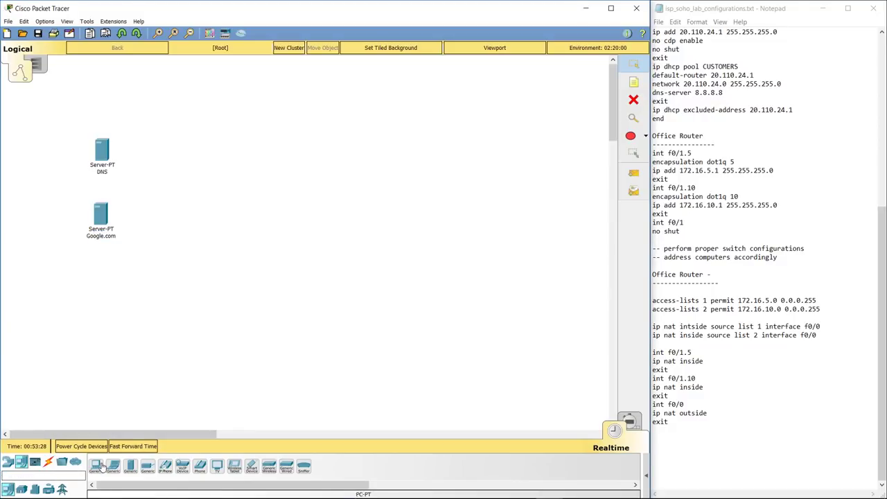
# Place a 2811 router to the right of the servers and open its device window.
pyautogui.click(8, 462)
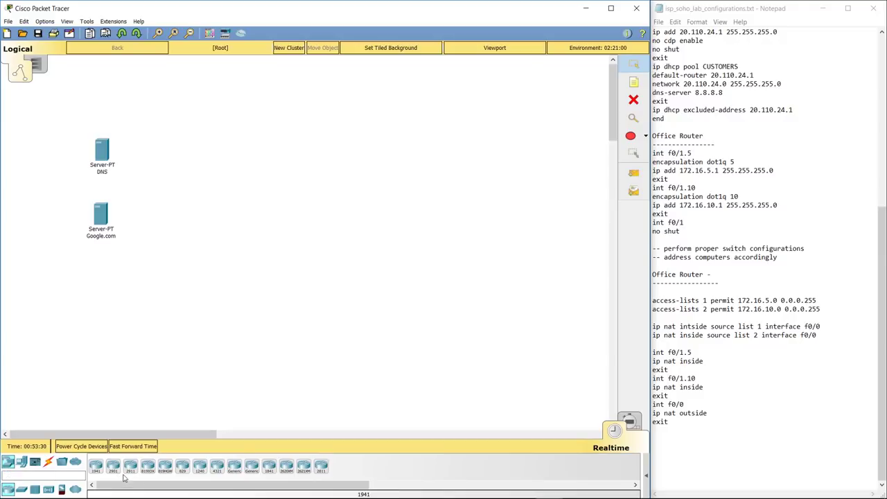
pyautogui.moveTo(316, 468); pyautogui.dragTo(186, 193)
pyautogui.click(183, 191)
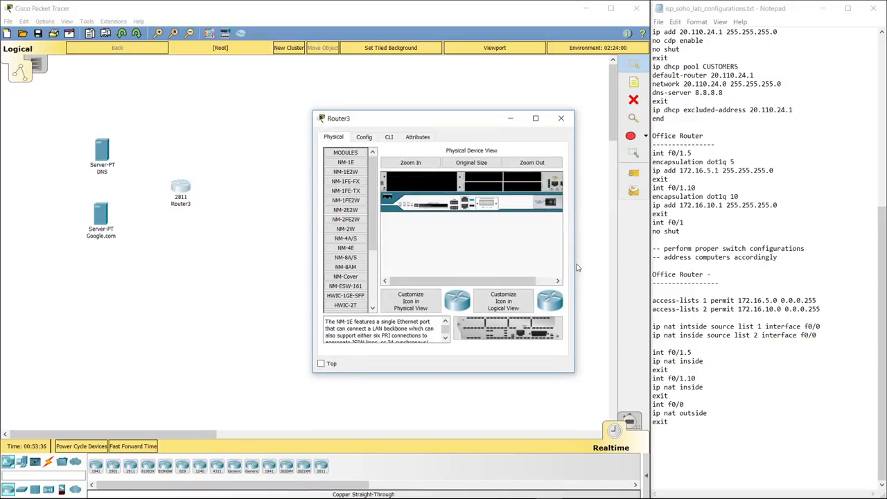
# Power off the 2811 router, install the NM-ESW-161 module in its large empty slot, and power it back on.
pyautogui.moveTo(574, 268); pyautogui.dragTo(787, 268)
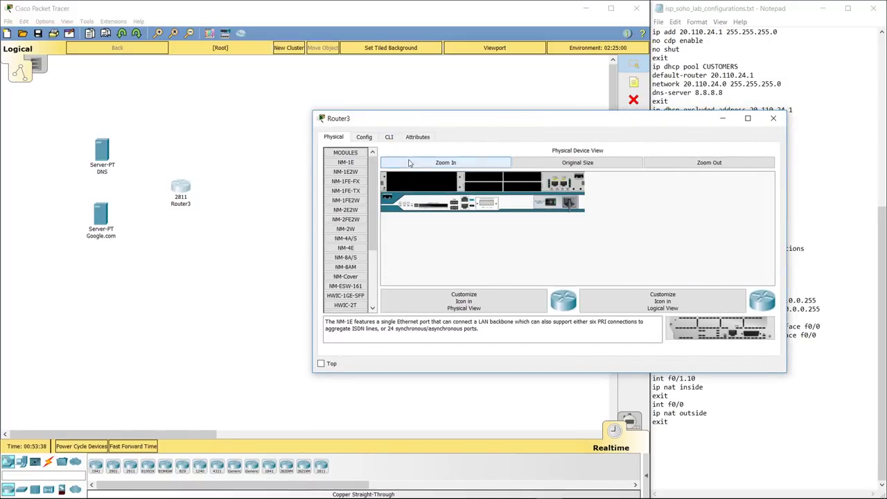
pyautogui.click(409, 163)
pyautogui.moveTo(416, 119); pyautogui.dragTo(282, 109)
pyautogui.click(588, 223)
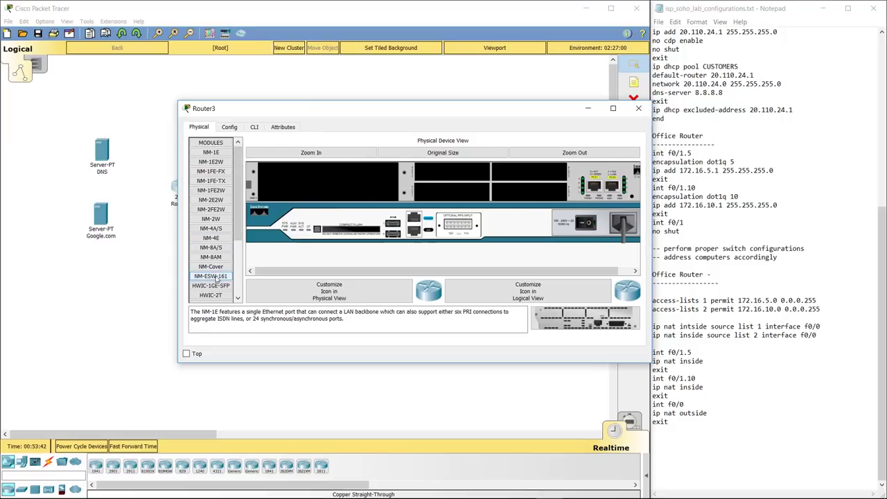
pyautogui.moveTo(216, 280); pyautogui.dragTo(303, 189)
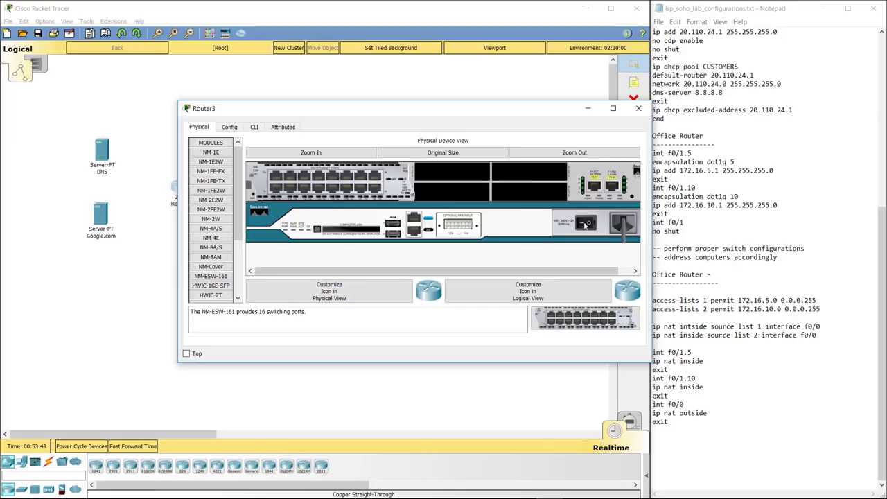
pyautogui.click(593, 223)
pyautogui.click(638, 108)
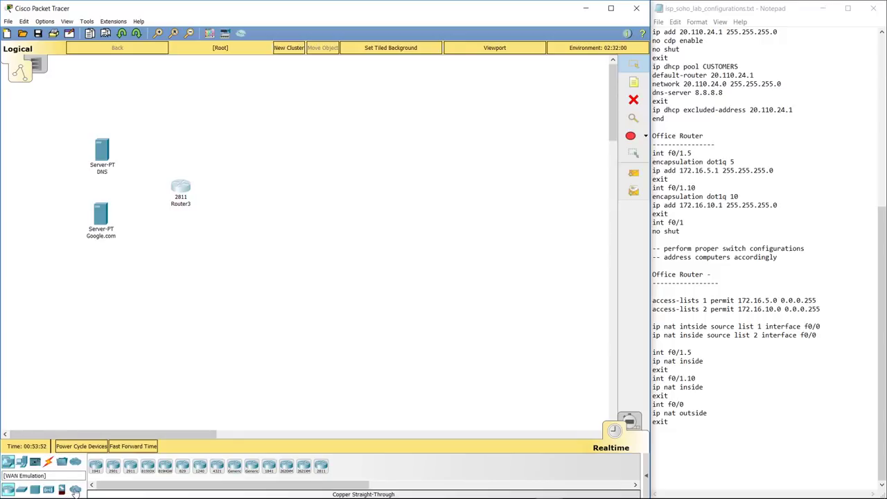
# Place an empty cloud to the right of the 2811 router and a DSL modem to the right of the cloud.
pyautogui.click(74, 490)
pyautogui.moveTo(115, 468); pyautogui.dragTo(248, 190)
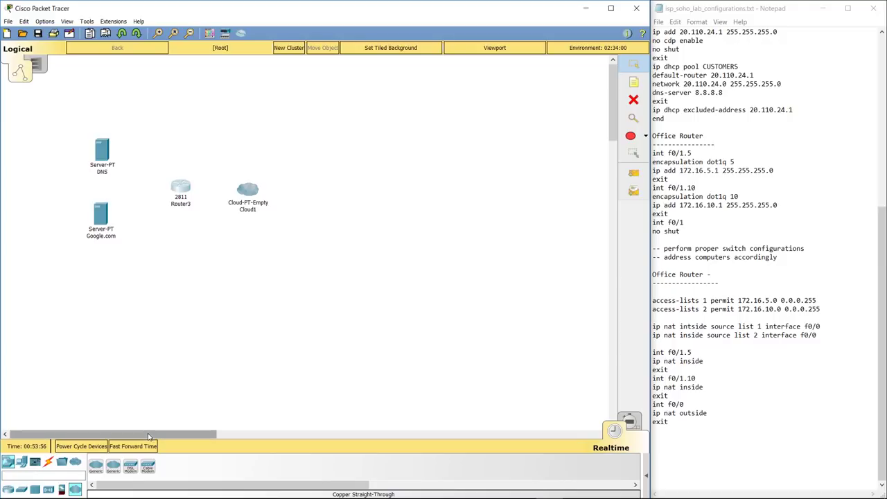
pyautogui.moveTo(132, 468); pyautogui.dragTo(321, 192)
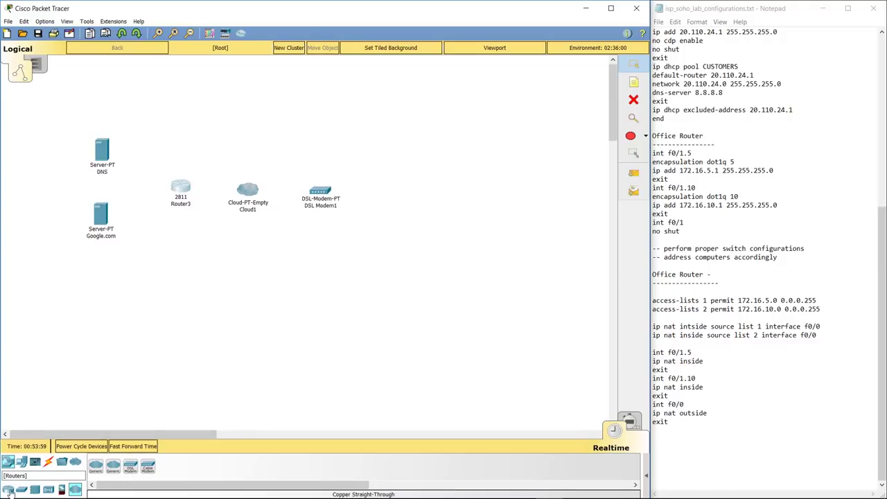
# Place an 1841 router below the DSL modem and a 2960 switch below that router.
pyautogui.click(9, 490)
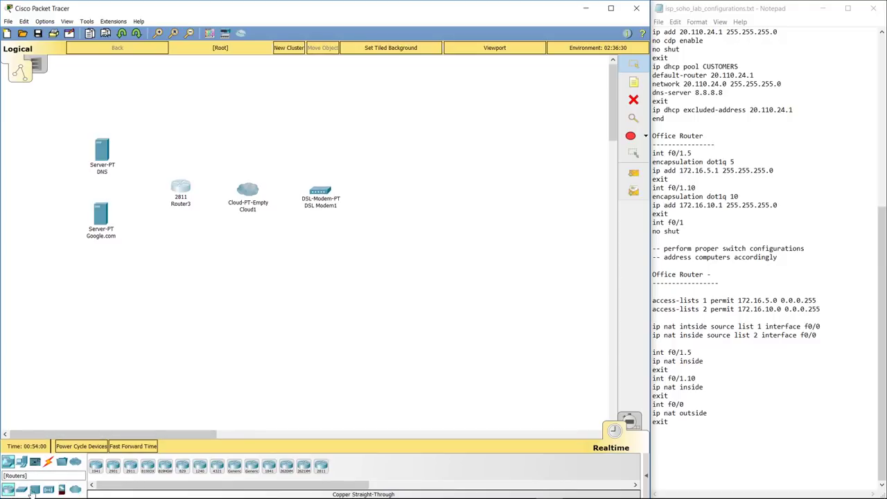
pyautogui.click(256, 478)
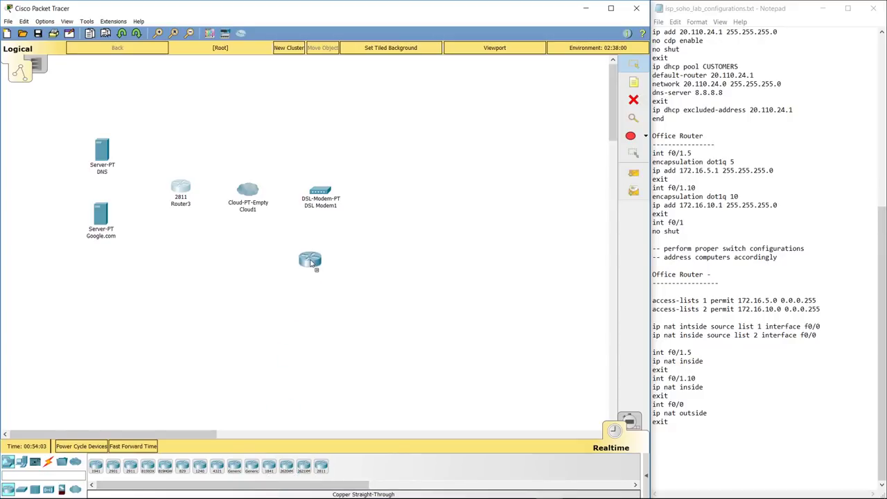
pyautogui.click(320, 262)
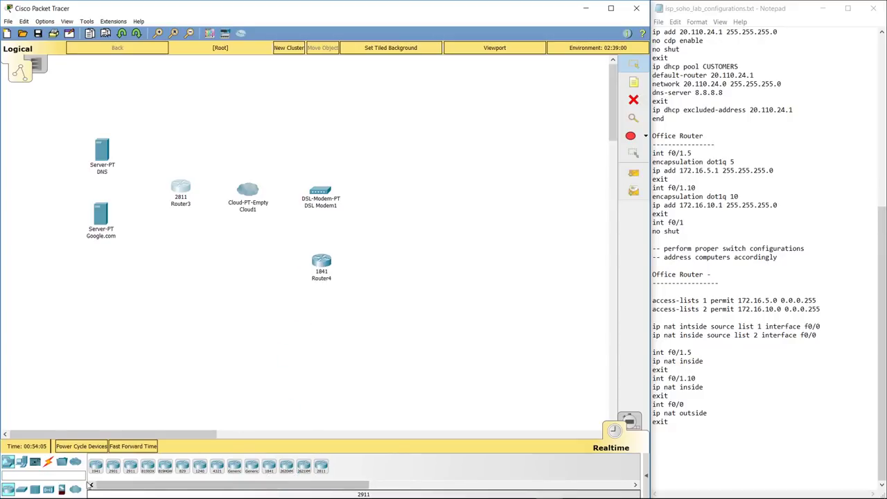
pyautogui.click(21, 489)
pyautogui.click(96, 466)
pyautogui.click(320, 325)
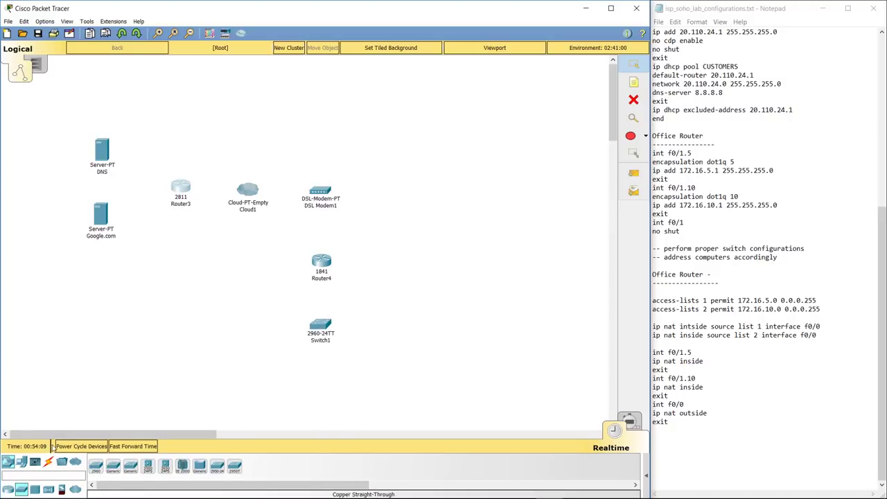
# Place two PCs side by side below the 2960 switch.
pyautogui.click(21, 462)
pyautogui.click(96, 465)
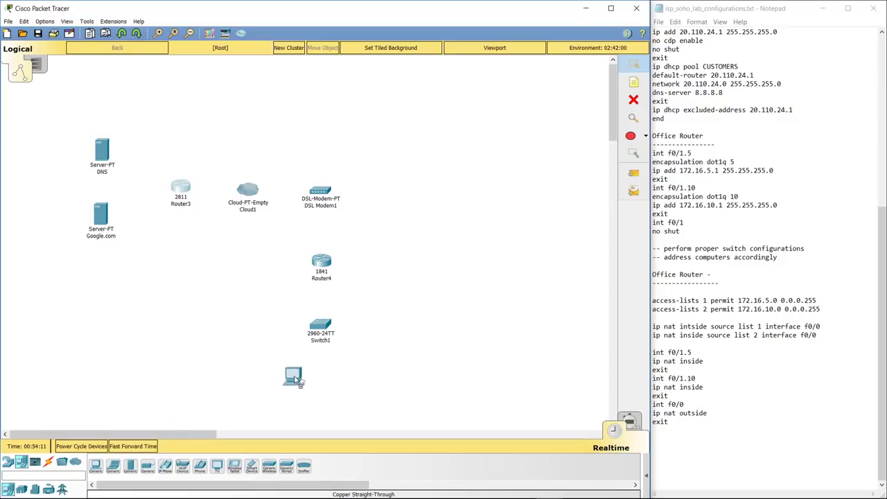
pyautogui.click(284, 386)
pyautogui.click(97, 464)
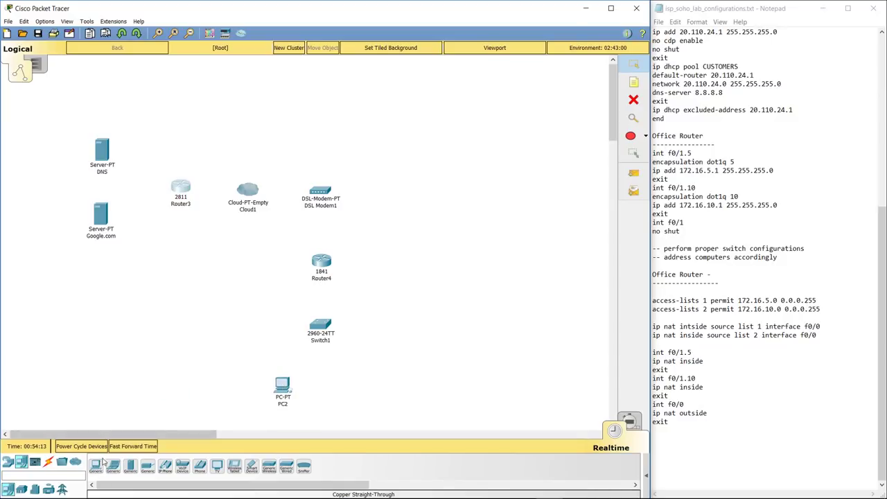
pyautogui.click(351, 386)
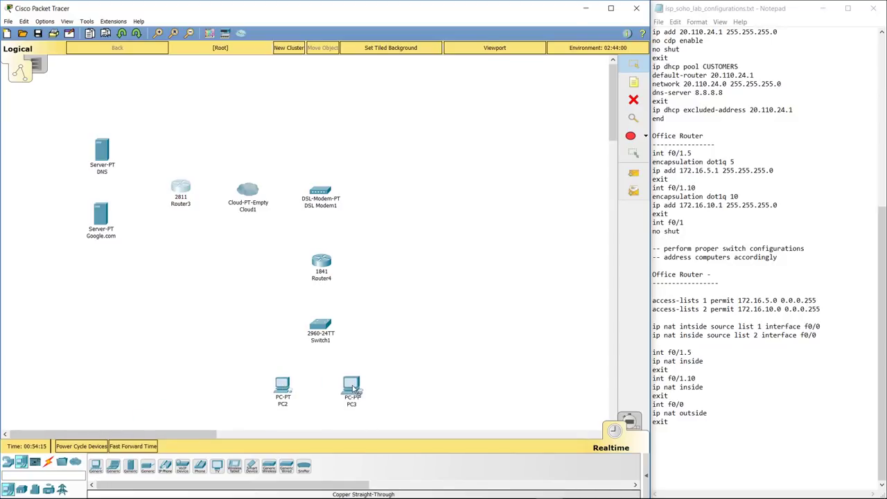
# Rename the left PC HR and the right PC Staff, and nudge the Staff PC slightly.
pyautogui.click(282, 405)
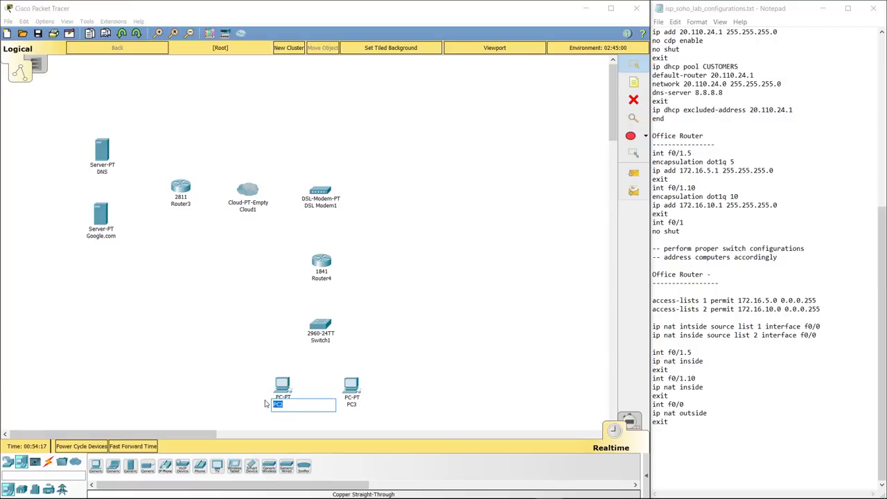
pyautogui.write('HR')
pyautogui.click(356, 419)
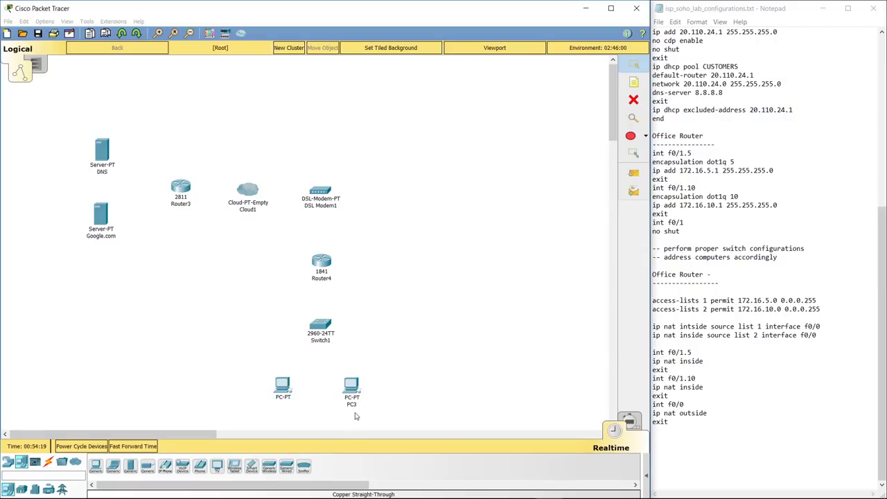
pyautogui.click(352, 405)
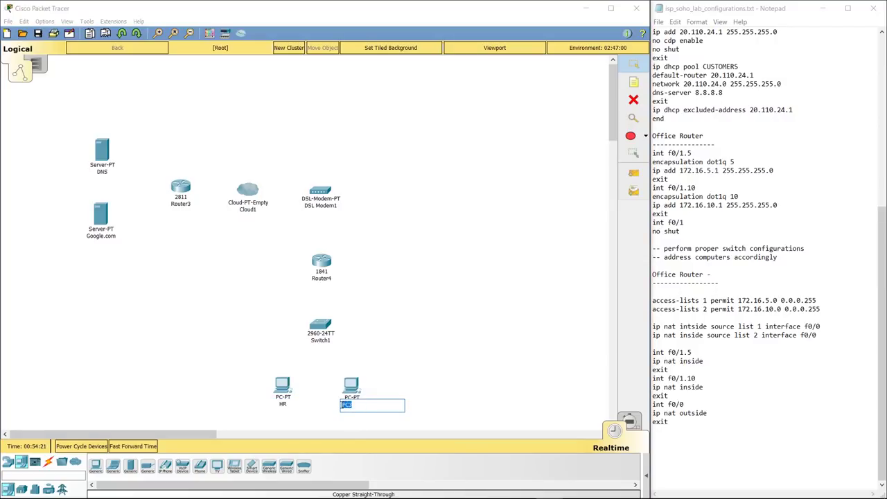
pyautogui.write('Staff')
pyautogui.click(375, 384)
pyautogui.moveTo(355, 392); pyautogui.dragTo(359, 389)
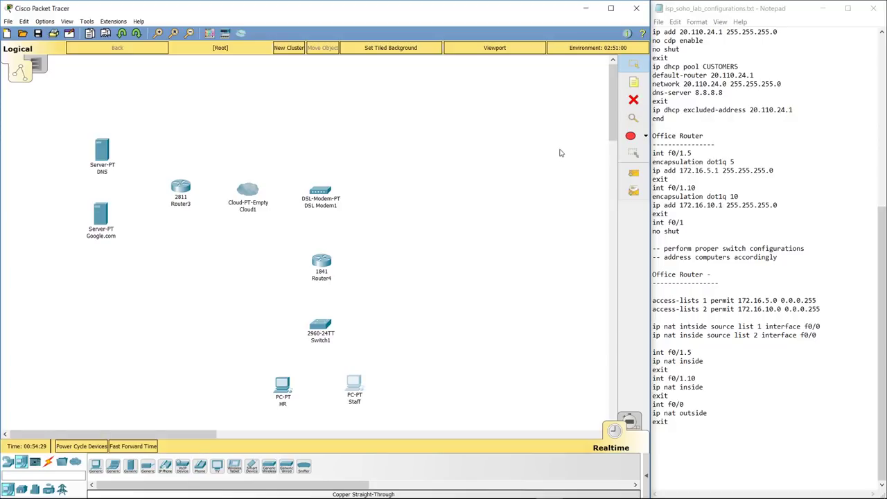
# Add the note 8.8.8.1/24 above the DNS server and the note 10.10.10.1/24 below the Google.com server.
pyautogui.click(633, 82)
pyautogui.click(71, 128)
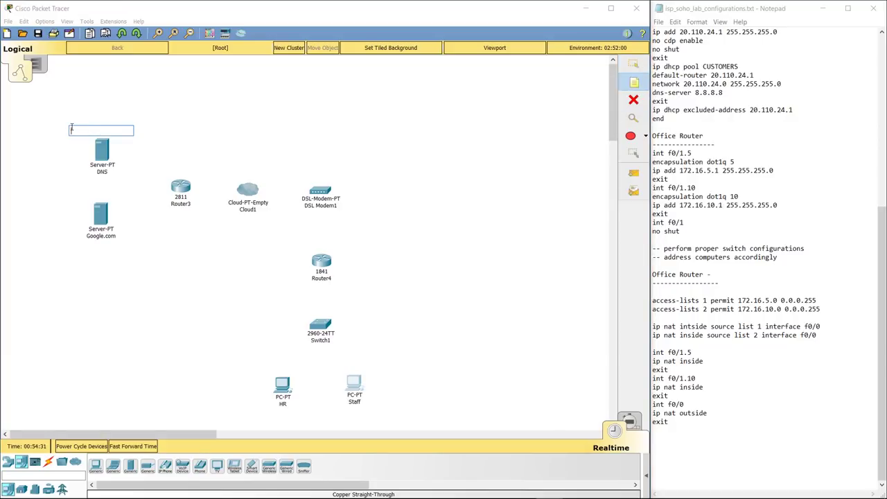
pyautogui.write('s')
pyautogui.write('24')
pyautogui.click(80, 248)
pyautogui.write('10.10.')
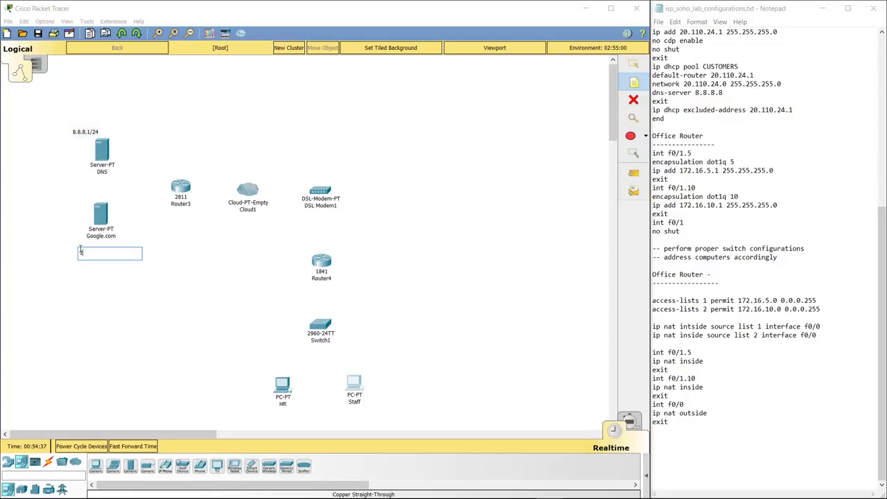
pyautogui.write('10.1/24')
# Check the ISP network address in the configuration notes and add the note 20.110.24.0/24 above the cloud.
pyautogui.click(234, 149)
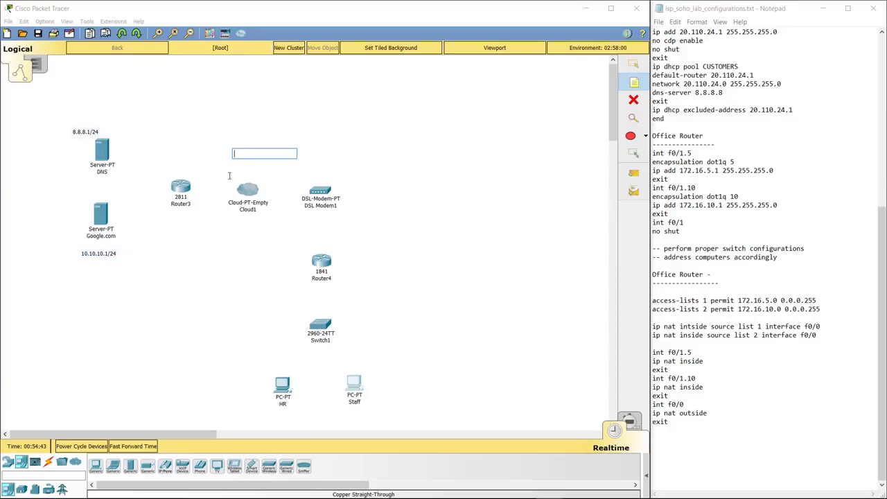
pyautogui.moveTo(59, 390)
pyautogui.mouseDown()
pyautogui.moveTo(104, 402)
pyautogui.moveTo(169, 402)
pyautogui.moveTo(201, 386)
pyautogui.moveTo(229, 416)
pyautogui.moveTo(70, 395)
pyautogui.moveTo(138, 416)
pyautogui.mouseUp()
pyautogui.moveTo(882, 346); pyautogui.dragTo(882, 176)
pyautogui.click(221, 153)
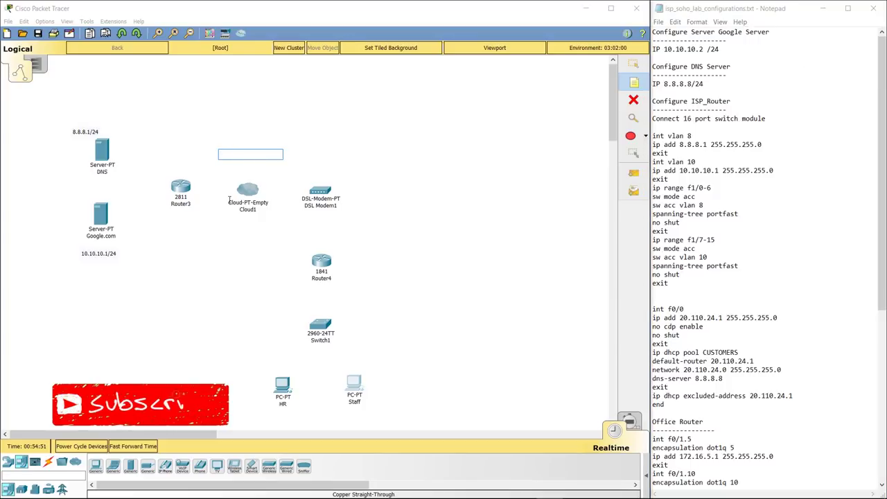
pyautogui.write('20.110.24.0/24')
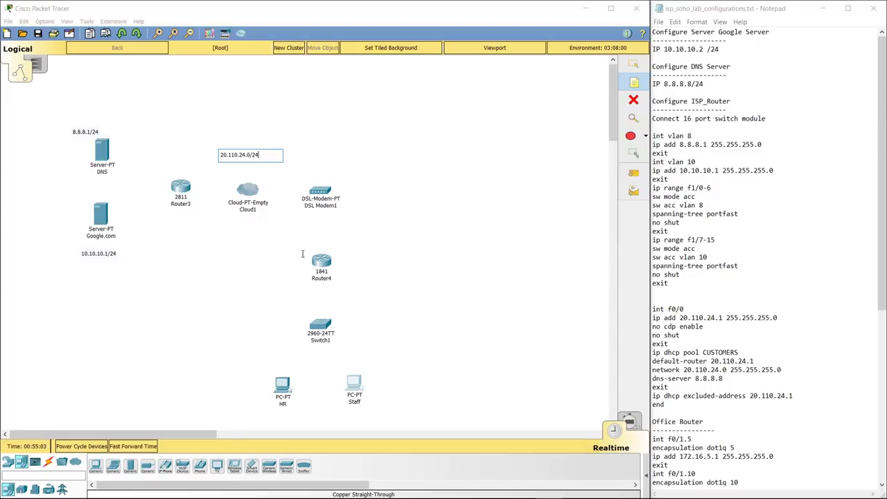
pyautogui.press('Escape')
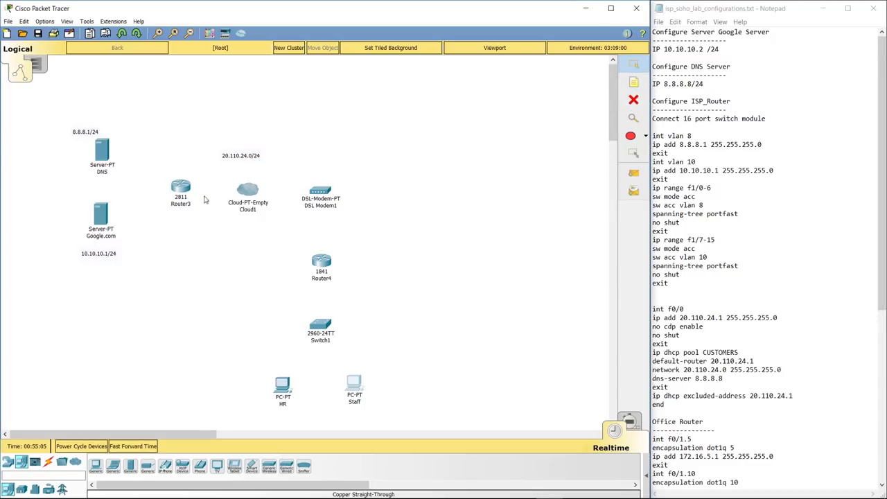
# Rename the 2811 router ISP_ROUTER and the 1841 router SOHO_ROUTER.
pyautogui.click(188, 205)
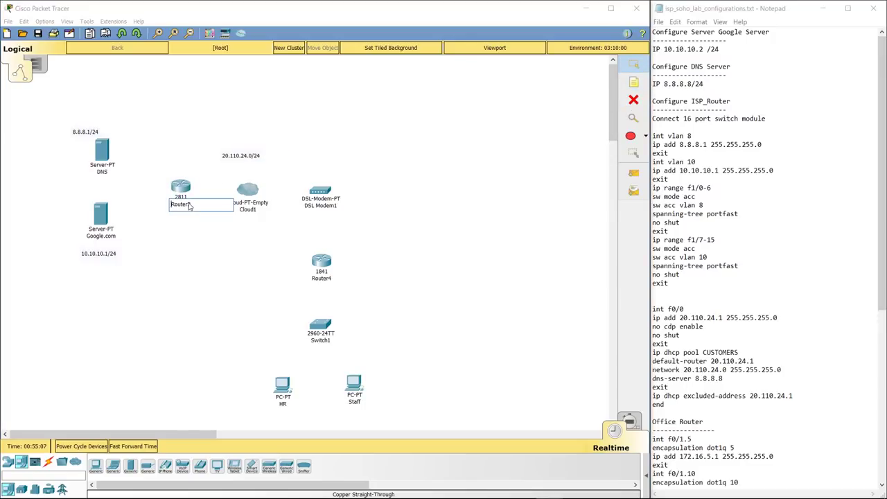
pyautogui.write('ISP_ROUTER')
pyautogui.press('Return')
pyautogui.click(324, 278)
pyautogui.write('SOHO_ROUTR')
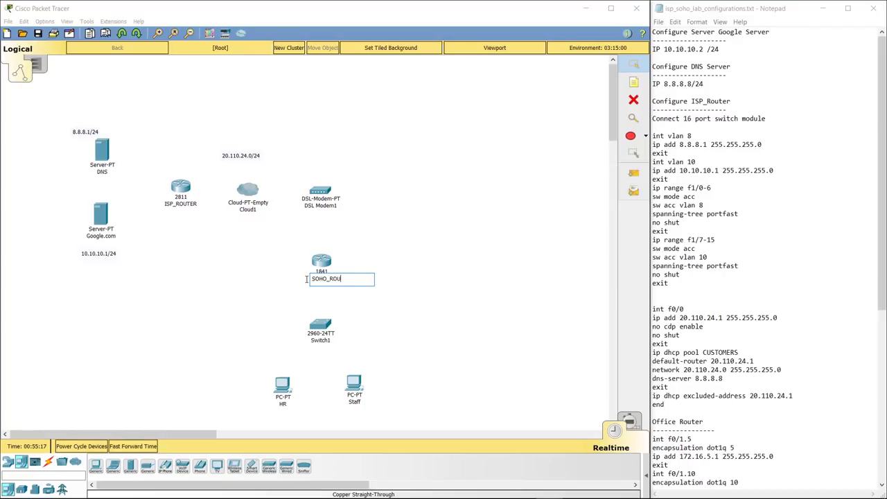
pyautogui.press('BackSpace')
pyautogui.write('ER')
pyautogui.click(268, 292)
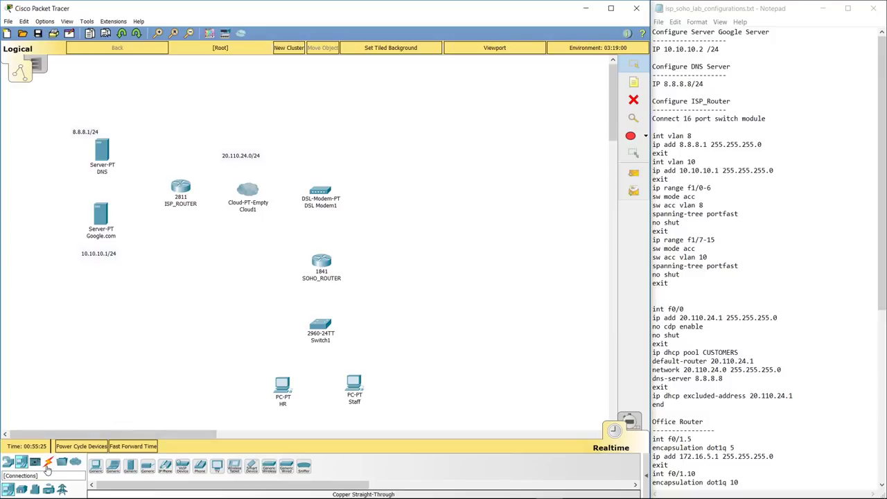
# Connect the DNS server's FastEthernet0 to FastEthernet1/0 on ISP_ROUTER with a copper straight-through cable.
pyautogui.click(48, 465)
pyautogui.click(146, 466)
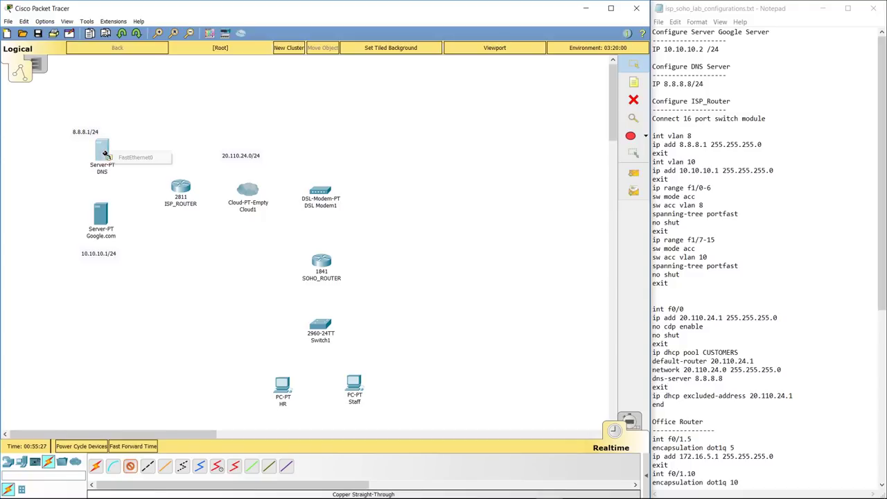
pyautogui.click(135, 157)
pyautogui.click(177, 188)
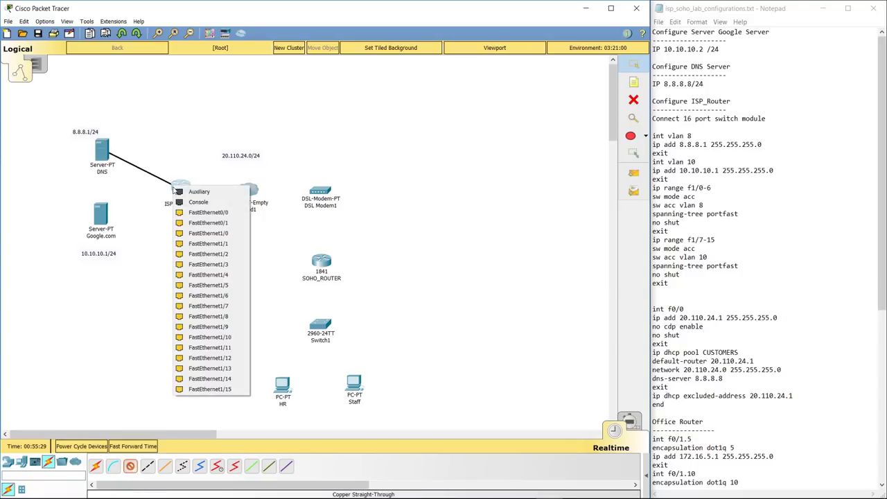
pyautogui.click(222, 235)
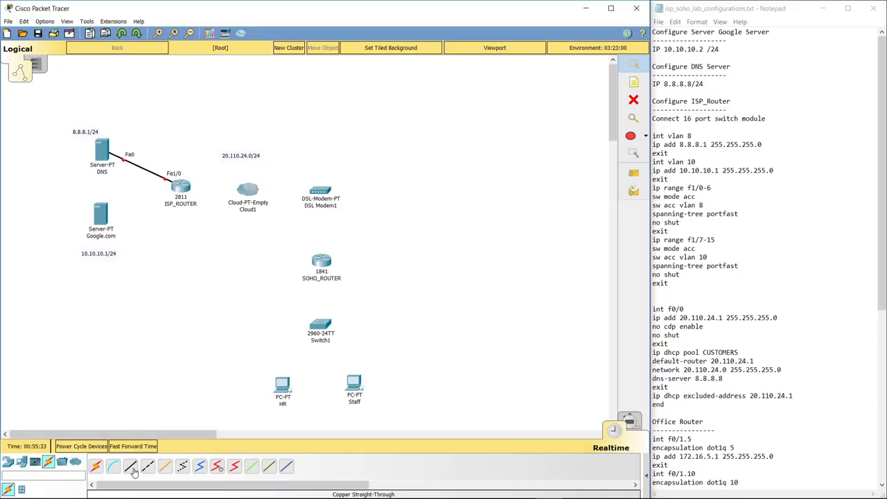
# Connect the Google.com server's FastEthernet0 to FastEthernet1/7 on ISP_ROUTER with a copper straight-through cable.
pyautogui.click(107, 227)
pyautogui.click(135, 228)
pyautogui.click(180, 191)
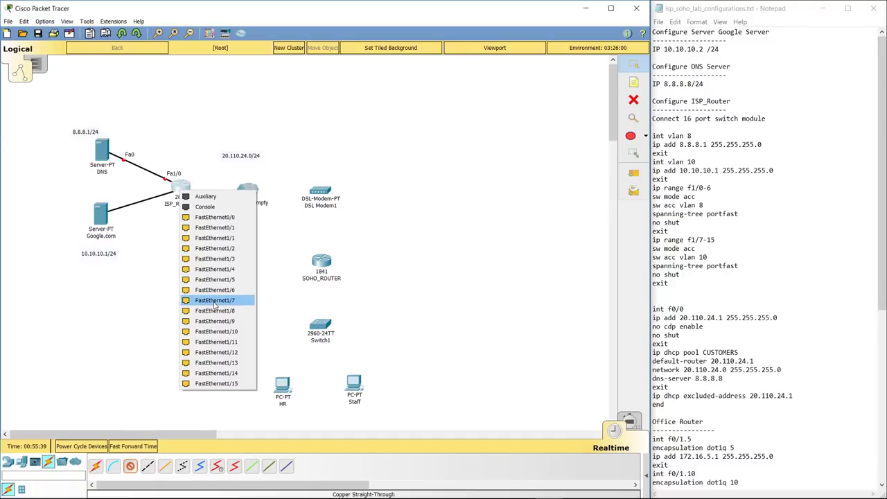
pyautogui.click(214, 301)
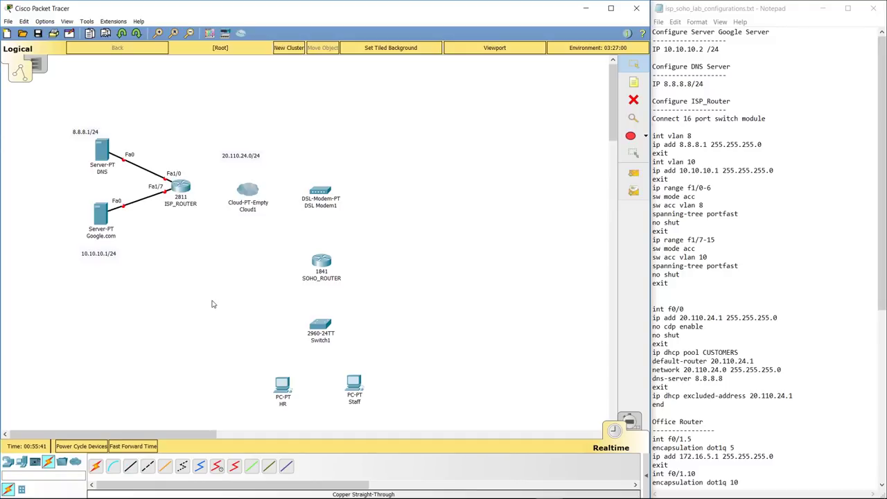
# Give the DNS server the static IP 8.8.8.8, subnet mask 255.255.255.0, default gateway 8.8.8.1 and DNS server 8.8.8.8.
pyautogui.click(101, 153)
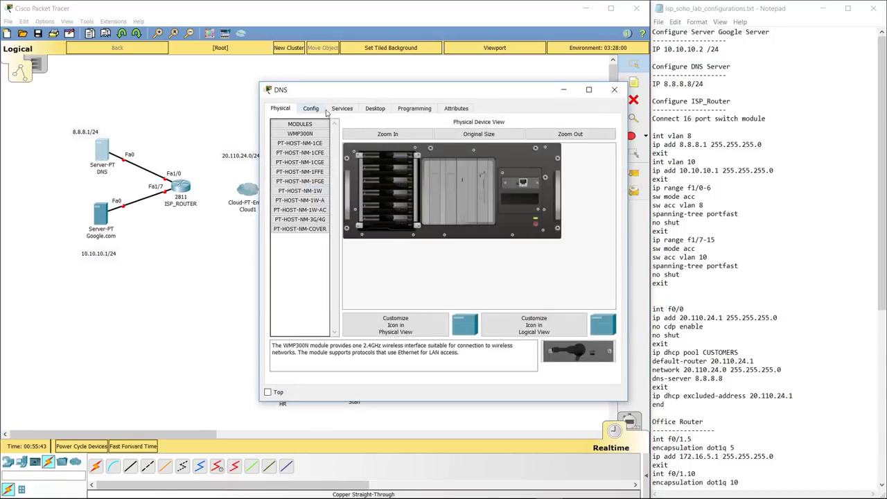
pyautogui.click(374, 109)
pyautogui.click(326, 147)
pyautogui.click(420, 161)
pyautogui.write('8.8.8.8')
pyautogui.press('Tab')
pyautogui.write('255.255.25')
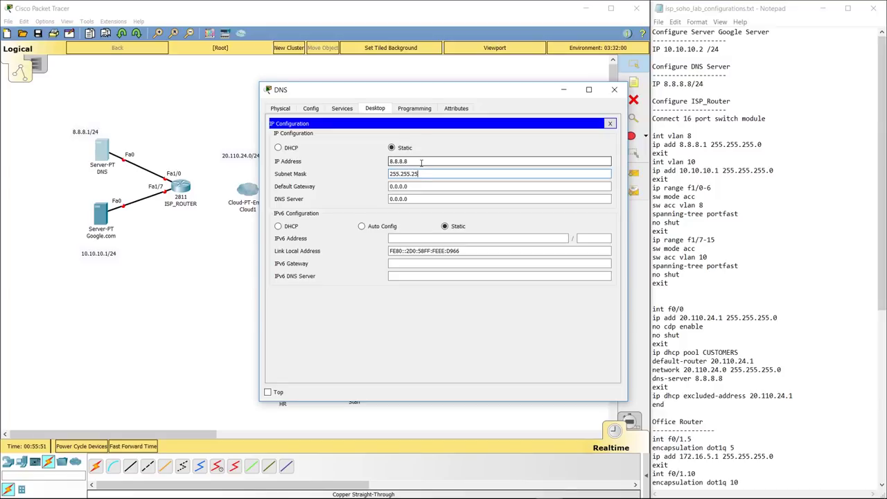
pyautogui.press('Tab')
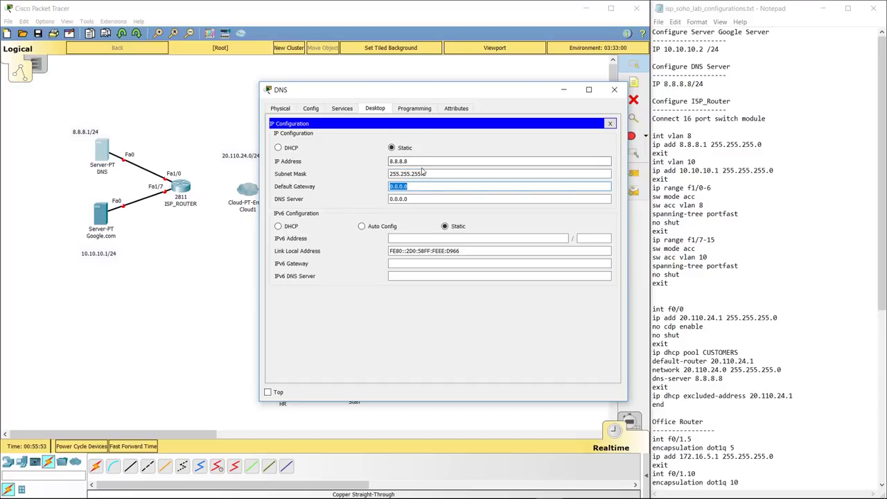
pyautogui.write('8.8.8.1')
pyautogui.press('Tab')
pyautogui.write('8')
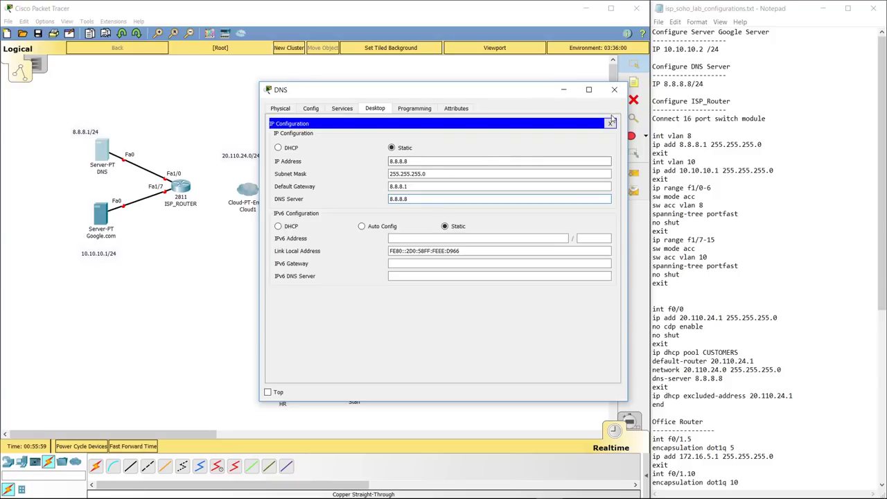
pyautogui.click(610, 122)
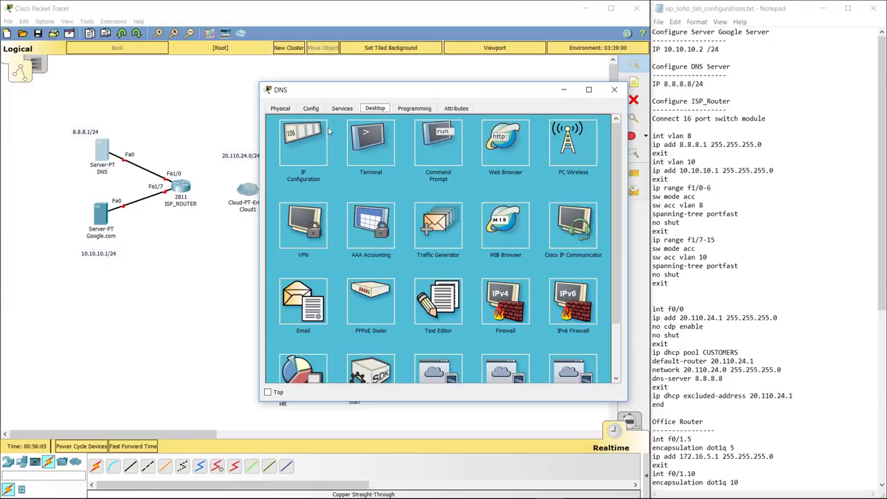
pyautogui.click(342, 108)
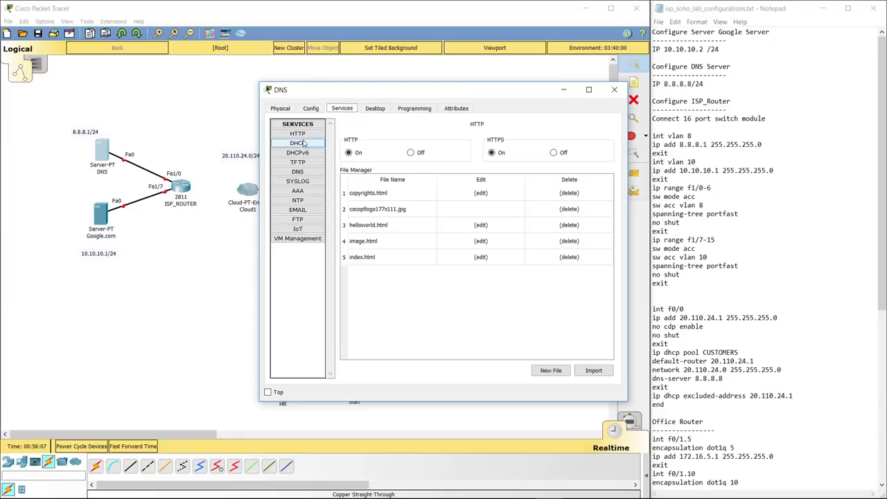
pyautogui.click(297, 171)
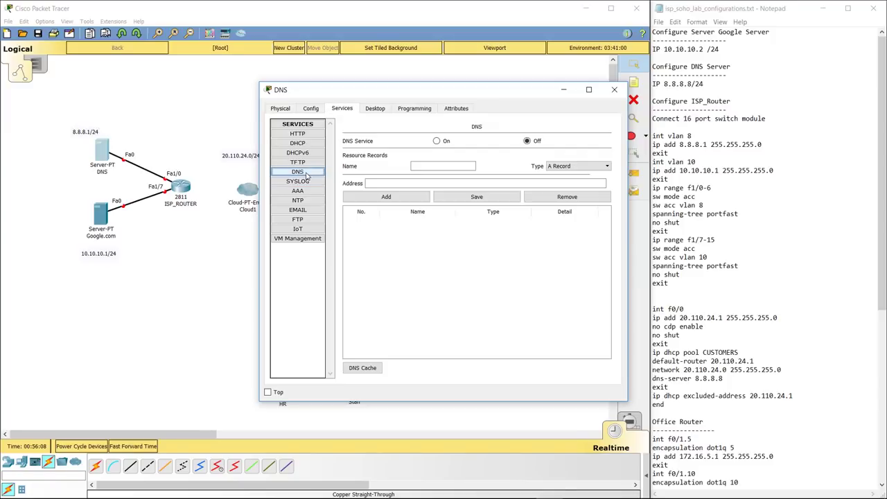
pyautogui.click(436, 141)
pyautogui.click(429, 167)
pyautogui.write('www.google.com')
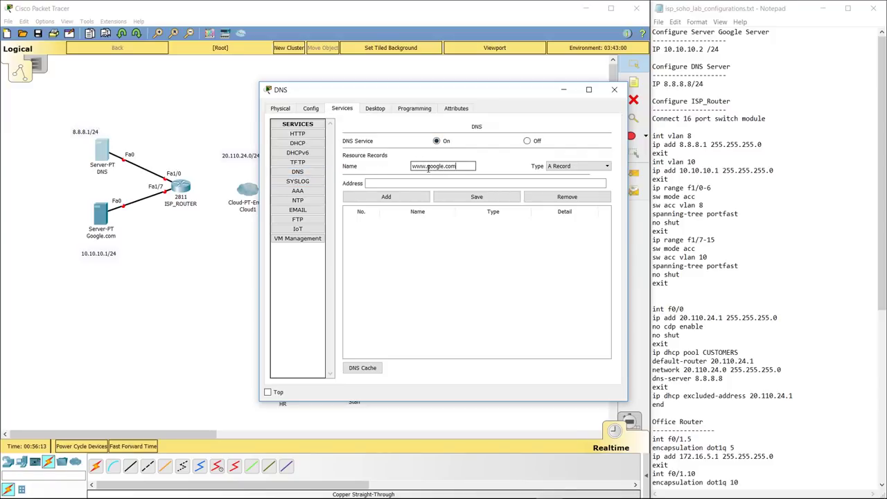
pyautogui.click(421, 181)
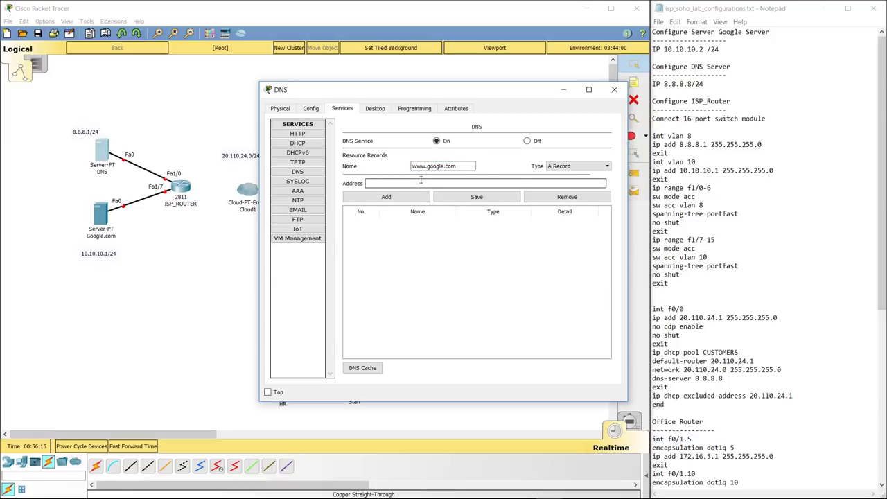
pyautogui.write('10.10.10.10')
pyautogui.click(414, 196)
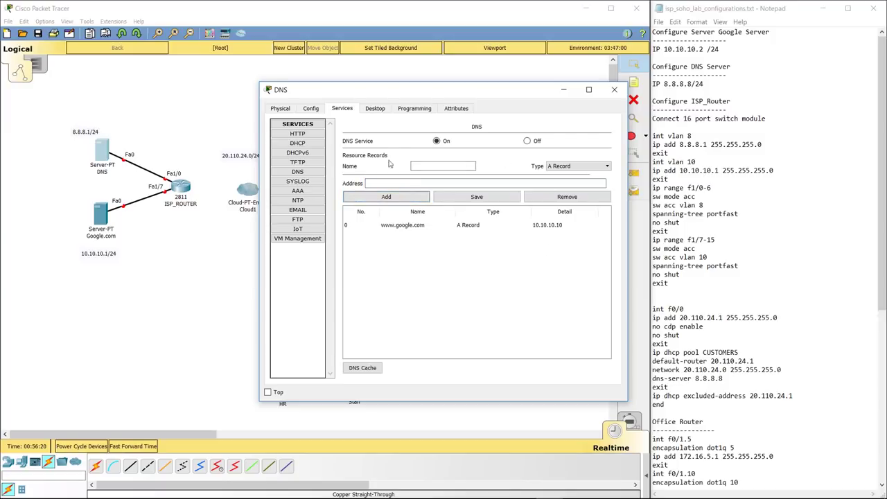
pyautogui.click(365, 111)
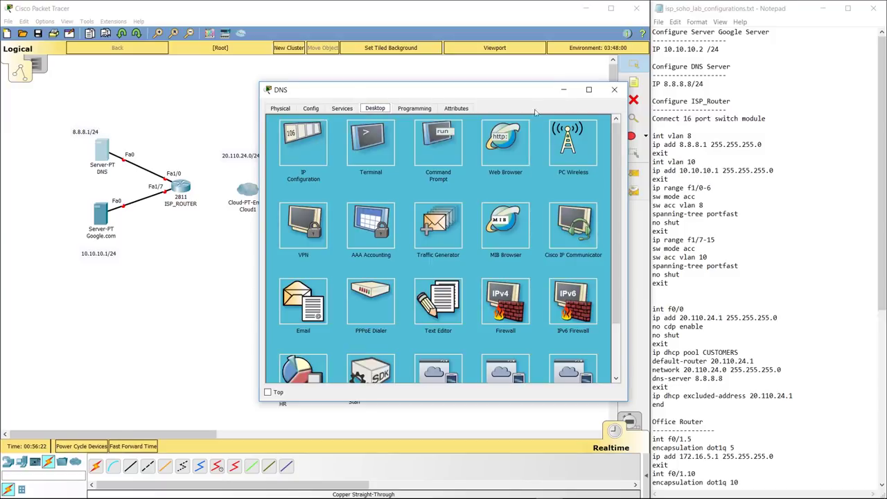
pyautogui.click(321, 153)
pyautogui.click(614, 89)
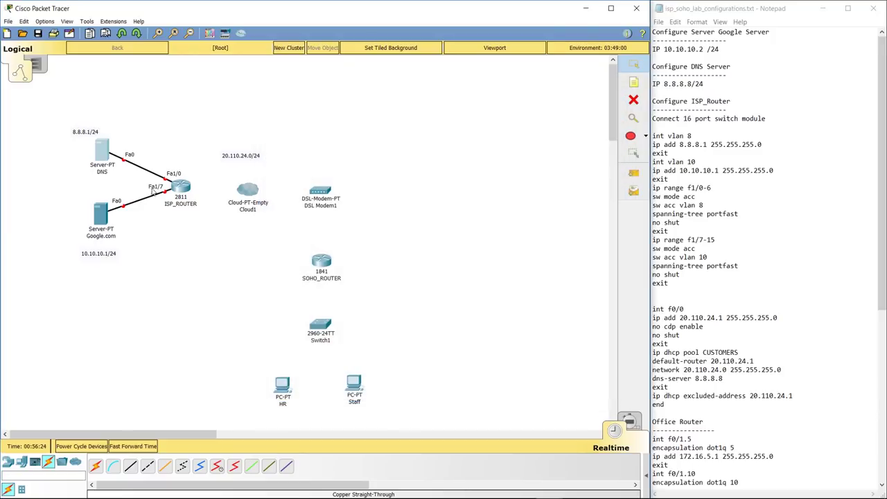
# Give the Google.com server static IP 10.10.10.10, mask 255.255.255.0, gateway 10.10.10.1 and DNS server 8.8.8.8, and check its HTTP service.
pyautogui.click(99, 220)
pyautogui.click(375, 108)
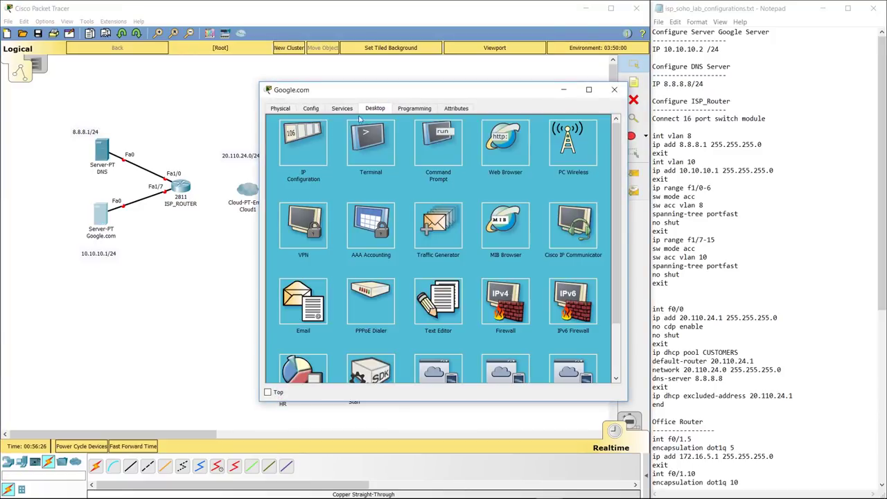
pyautogui.click(317, 147)
pyautogui.click(445, 160)
pyautogui.write('10.10.10.10')
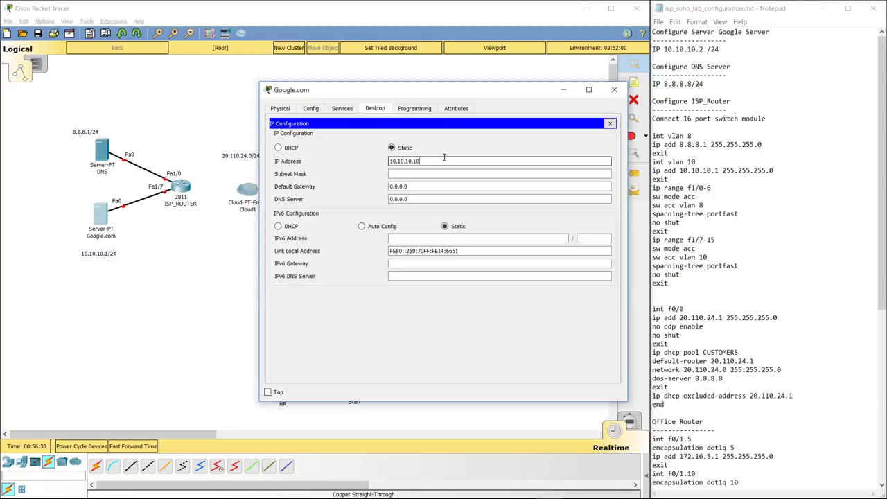
pyautogui.press('Tab')
pyautogui.write('255.255.255')
pyautogui.press('Tab')
pyautogui.write('10.10.10.1')
pyautogui.press('Tab')
pyautogui.write('8.8.8')
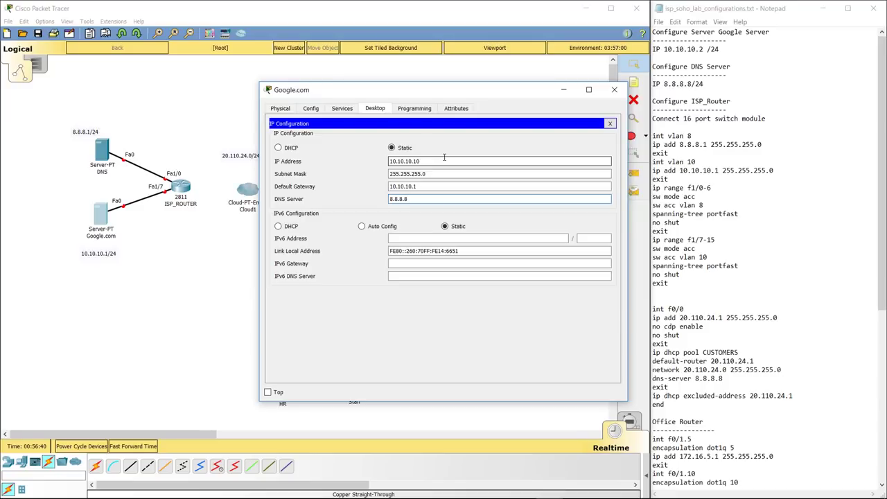
pyautogui.click(341, 109)
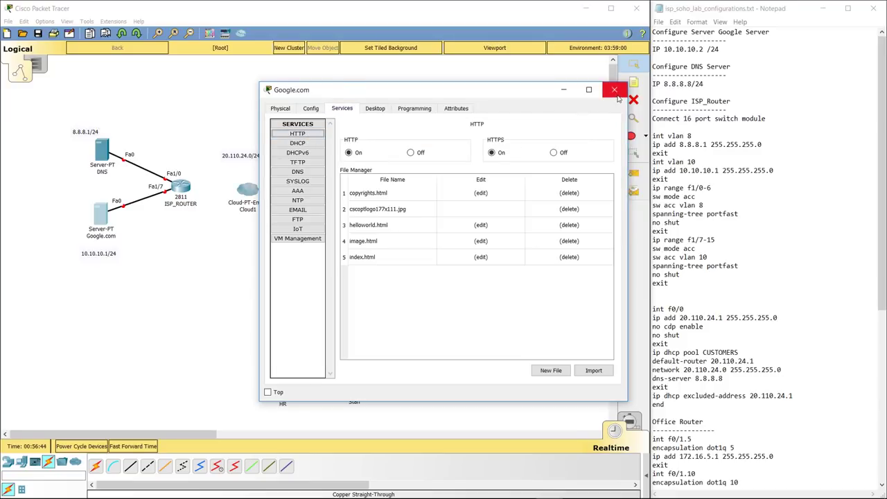
pyautogui.click(615, 93)
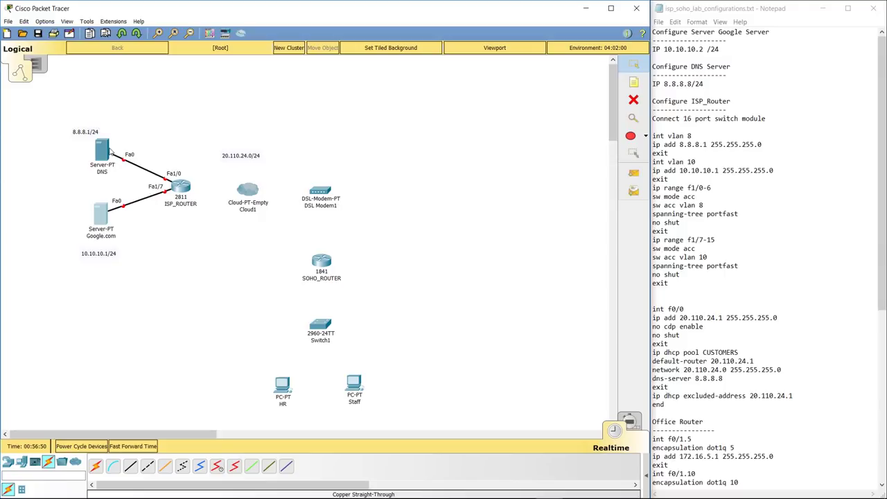
# Open ISP_ROUTER, enlarge and reposition its window, and bring up its command line interface.
pyautogui.click(181, 187)
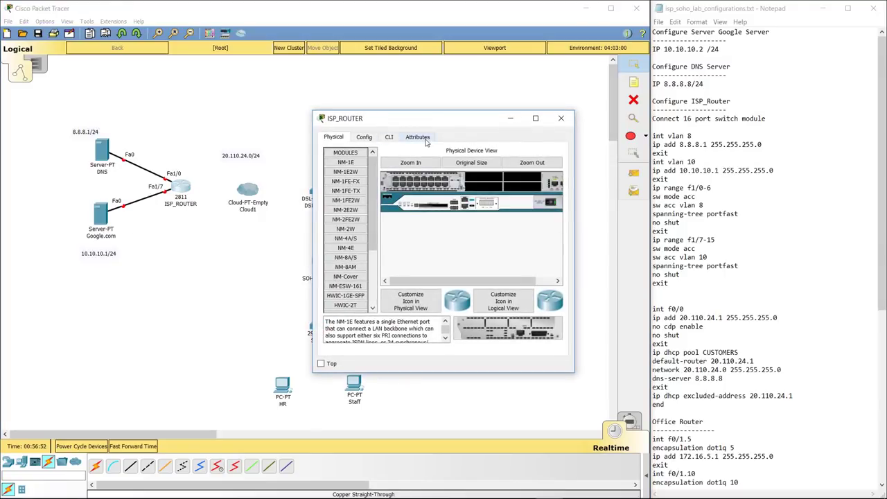
pyautogui.moveTo(573, 372); pyautogui.dragTo(653, 395)
pyautogui.moveTo(468, 120); pyautogui.dragTo(533, 119)
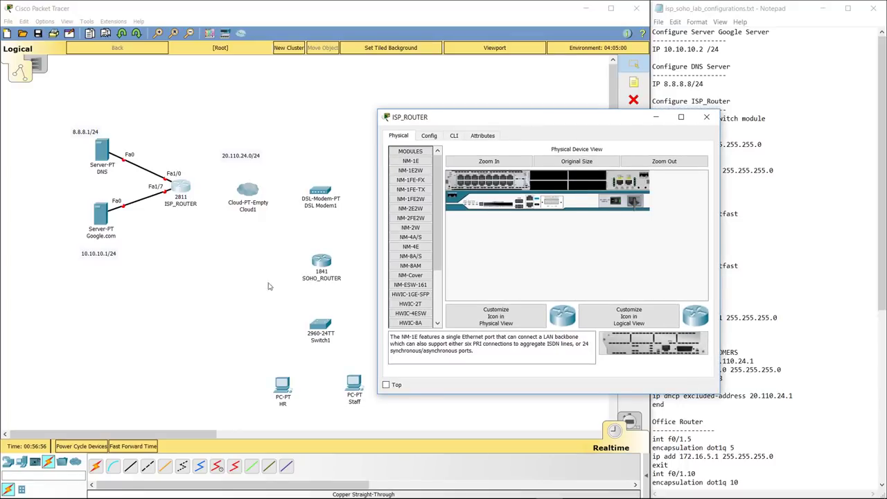
pyautogui.moveTo(495, 116); pyautogui.dragTo(379, 101)
pyautogui.click(336, 118)
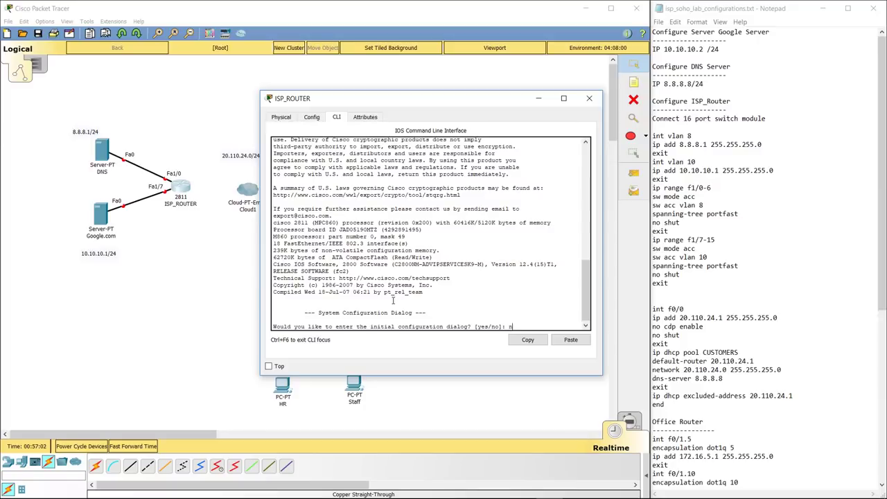
# Decline ISP_ROUTER's initial configuration dialog and enter global configuration mode from privileged mode.
pyautogui.write('n')
pyautogui.press('Return')
pyautogui.press('Return')
pyautogui.press('Return')
pyautogui.write('conf t')
pyautogui.press('Return')
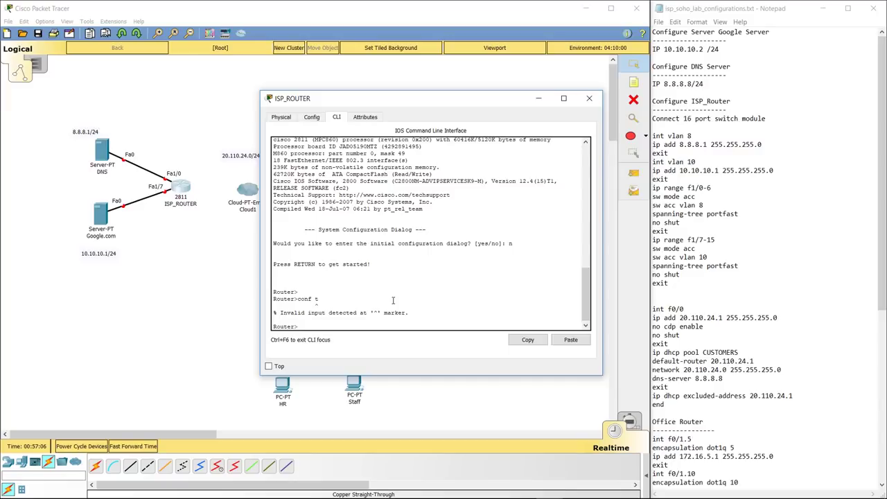
pyautogui.write('en')
pyautogui.press('Return')
pyautogui.write('conf t')
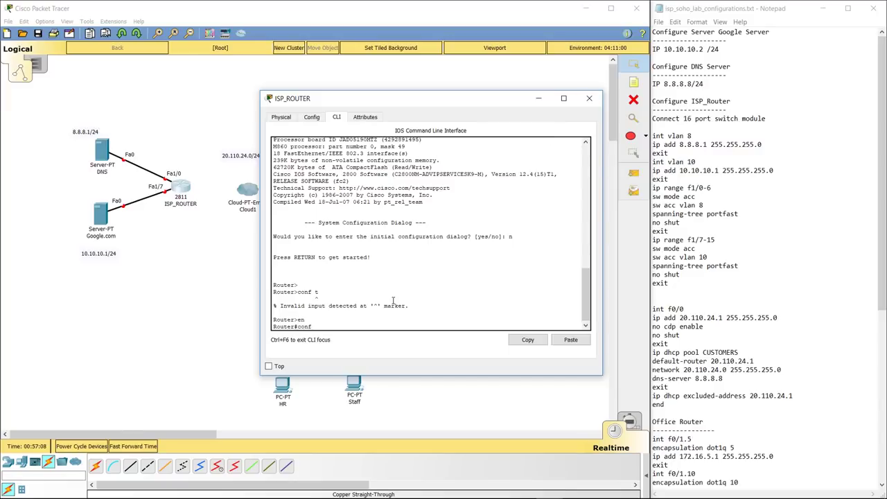
pyautogui.press('Return')
# Set the router's hostname to ISP_ROUTER.
pyautogui.write('hostna')
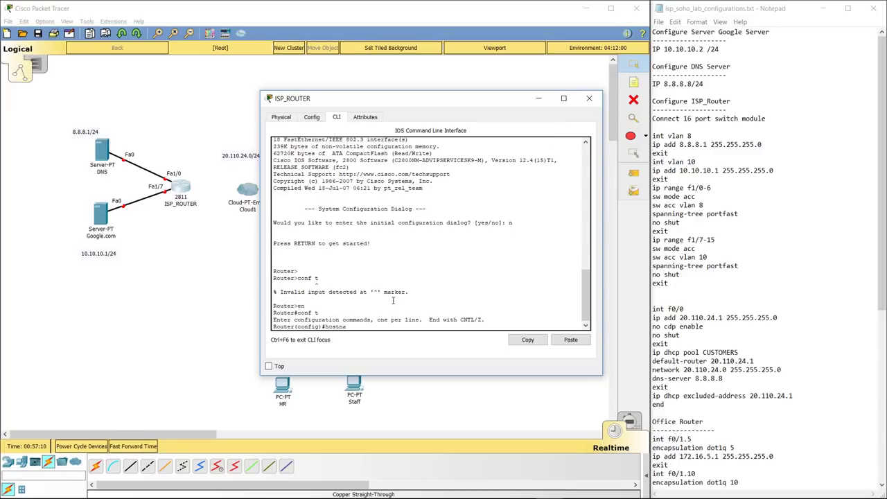
pyautogui.write('me ISP_ROUTER')
pyautogui.press('Return')
# Enable synchronous logging on console line 0 of ISP_ROUTER and return to global configuration mode.
pyautogui.write('line co')
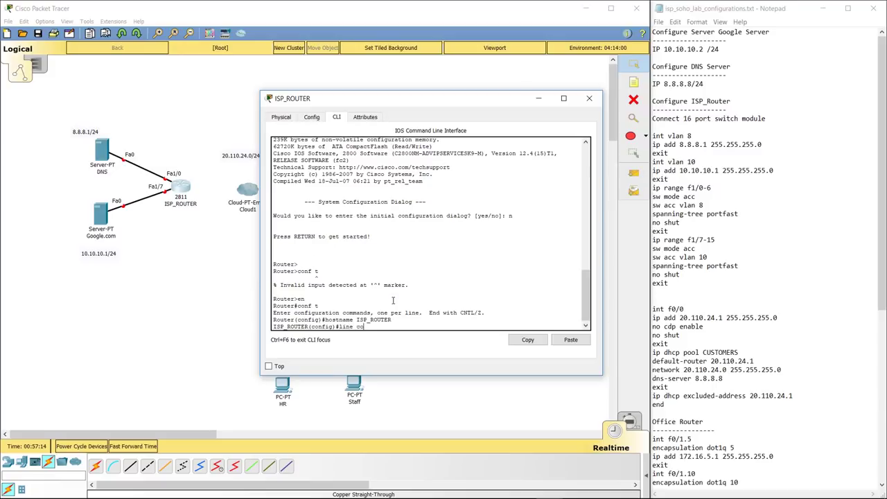
pyautogui.write('n 0')
pyautogui.press('Return')
pyautogui.write('no logging')
pyautogui.press('BackSpace')
pyautogui.press('BackSpace')
pyautogui.press('BackSpace')
pyautogui.press('BackSpace')
pyautogui.press('BackSpace')
pyautogui.press('BackSpace')
pyautogui.press('BackSpace')
pyautogui.press('BackSpace')
pyautogui.press('BackSpace')
pyautogui.press('BackSpace')
pyautogui.press('BackSpace')
pyautogui.write('logging sy')
pyautogui.press('Tab')
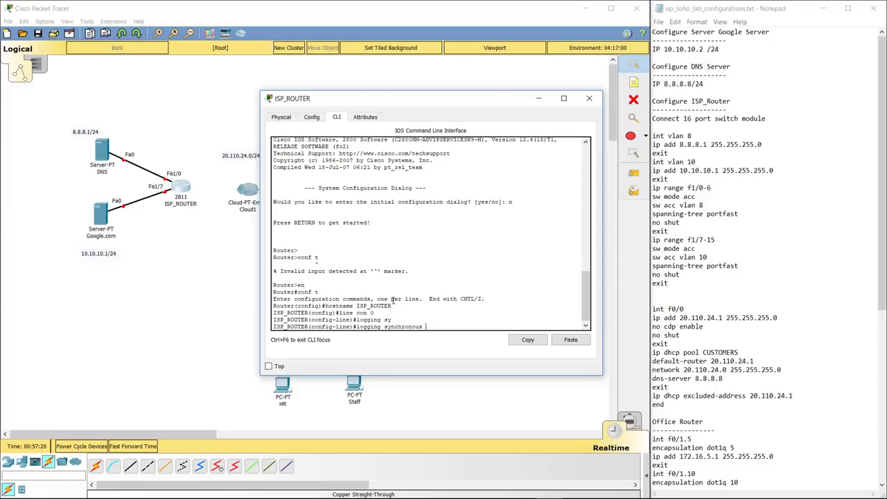
pyautogui.press('Return')
pyautogui.write('e)#exit')
pyautogui.press('Return')
# Assign the address 8.8.8.1 with mask 255.255.255.0 to interface VLAN 8 on ISP_ROUTER and return to global configuration mode.
pyautogui.press('Return')
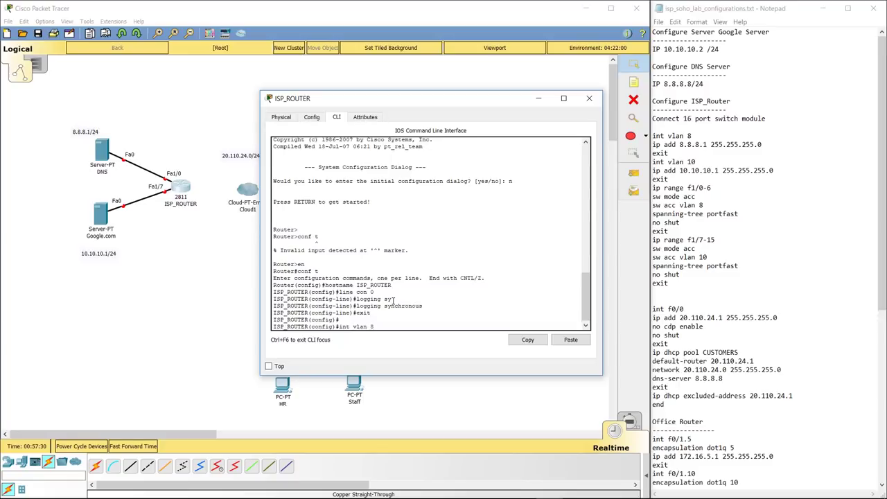
pyautogui.press('Return')
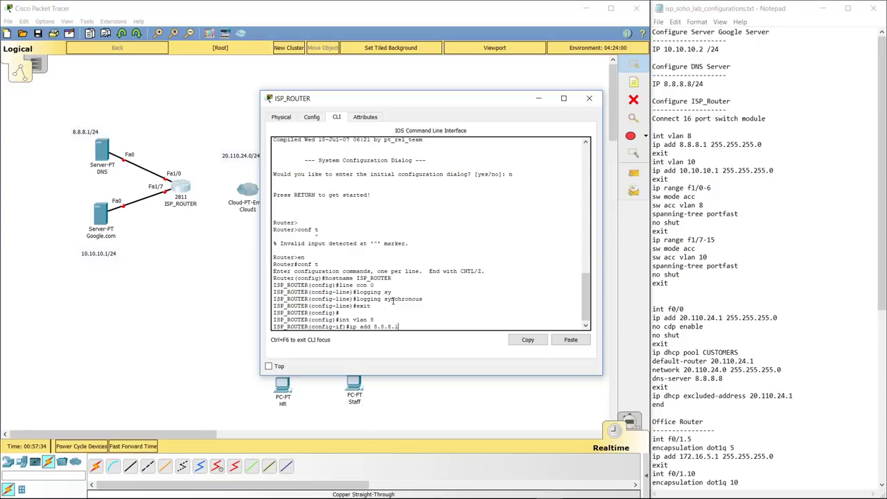
pyautogui.write('ip add 8.8.8.1 255.255.255.0')
pyautogui.press('Return')
pyautogui.write('exit')
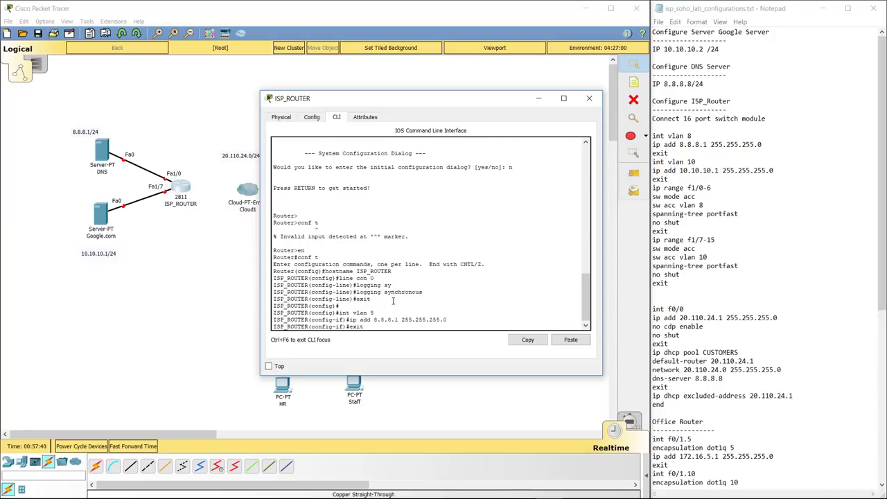
pyautogui.press('Return')
# Assign the address 10.10.10.1 with mask 255.255.255.0 to interface VLAN 10 and return to global configuration mode.
pyautogui.write('int vlan 10')
pyautogui.press('Return')
pyautogui.write('ip ad')
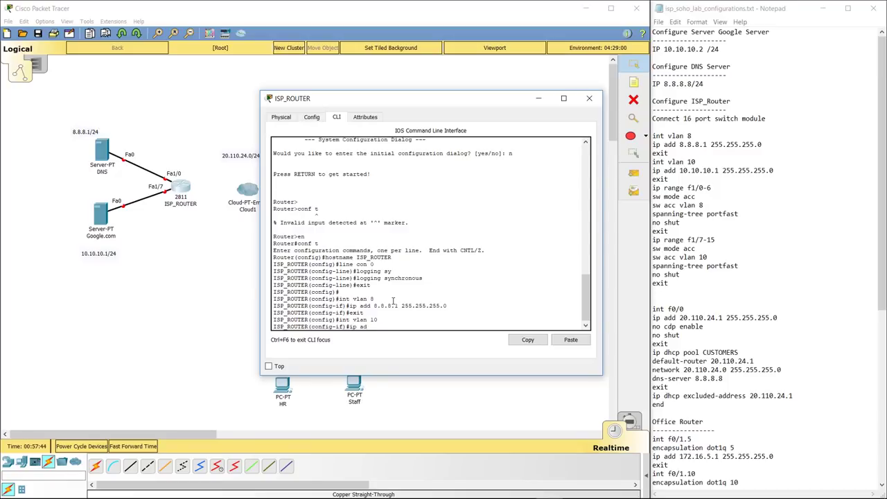
pyautogui.write('d 10.10.10.1 255.255.255.0')
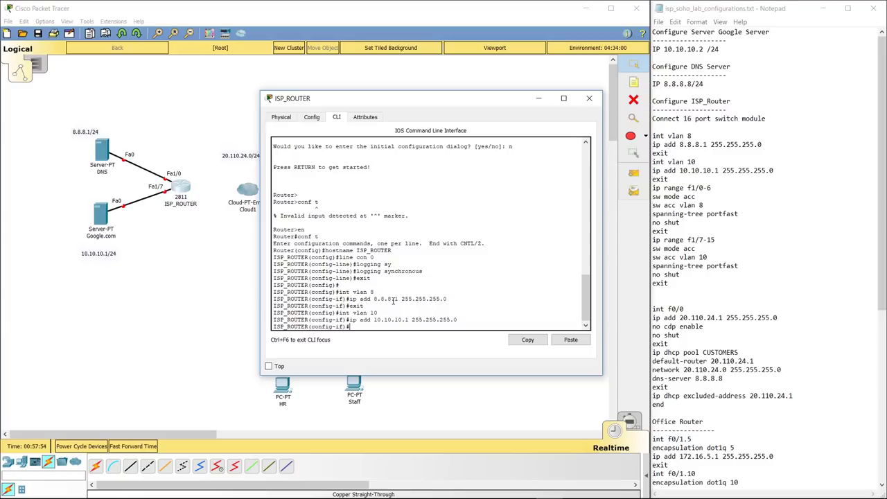
pyautogui.write('exit')
pyautogui.press('Return')
pyautogui.press('Return')
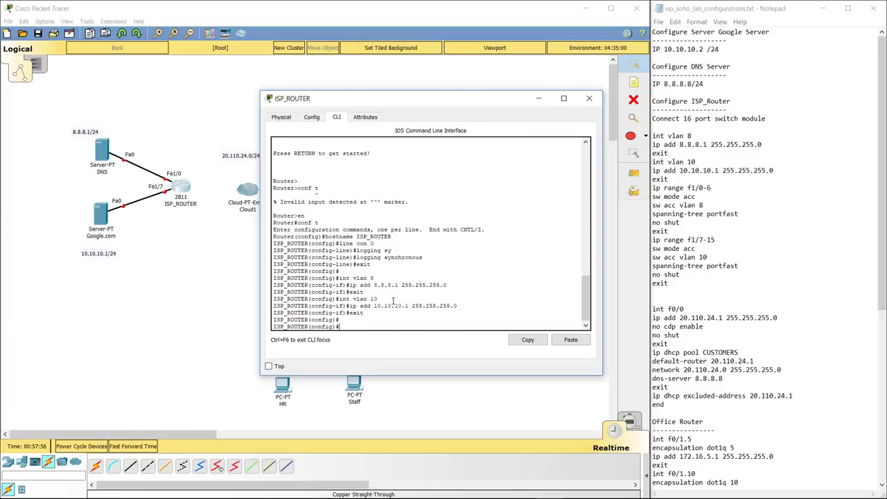
# Put the interface range f1/0-6 of ISP_ROUTER in access mode and assign it to VLAN 8.
pyautogui.moveTo(53, 385)
pyautogui.mouseDown()
pyautogui.moveTo(120, 415)
pyautogui.moveTo(151, 409)
pyautogui.moveTo(181, 386)
pyautogui.moveTo(216, 423)
pyautogui.moveTo(229, 416)
pyautogui.moveTo(83, 413)
pyautogui.moveTo(228, 424)
pyautogui.mouseUp()
pyautogui.write('int range ')
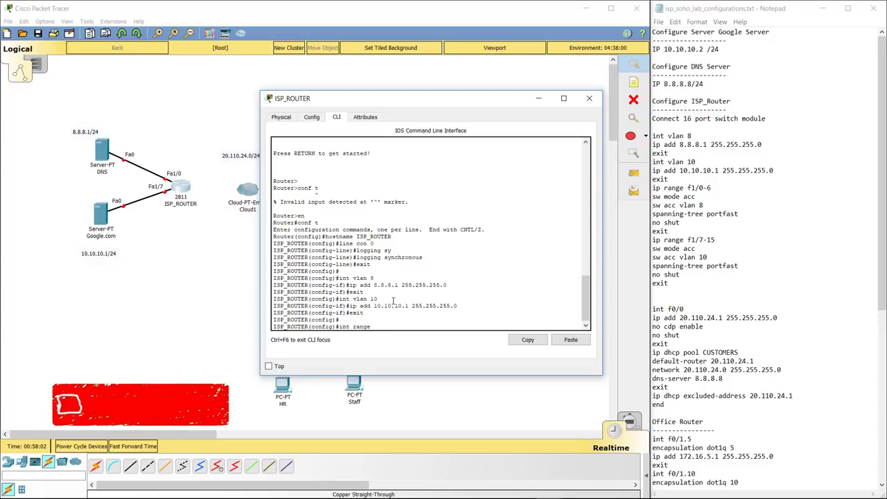
pyautogui.write('f1/')
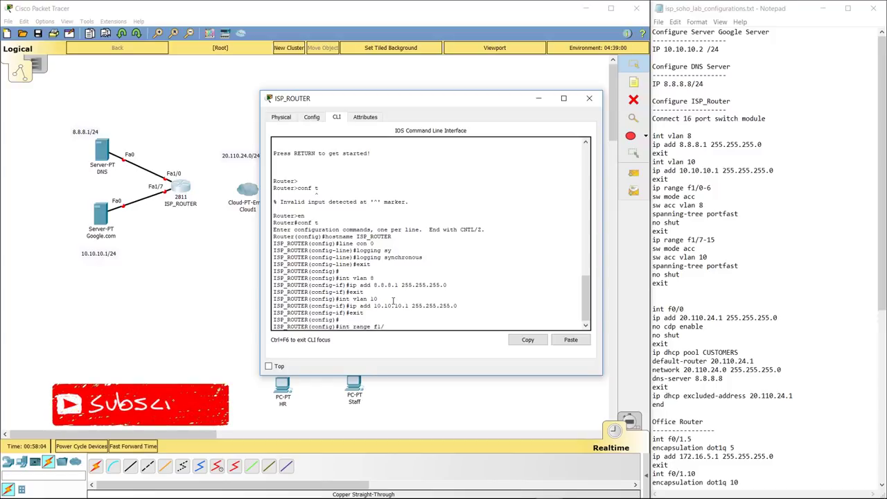
pyautogui.write('0-6')
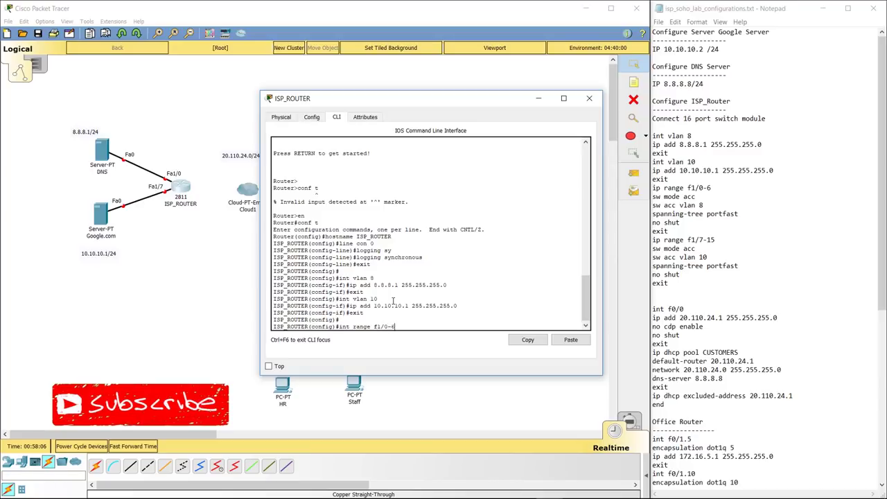
pyautogui.press('Return')
pyautogui.write('sw mode acc')
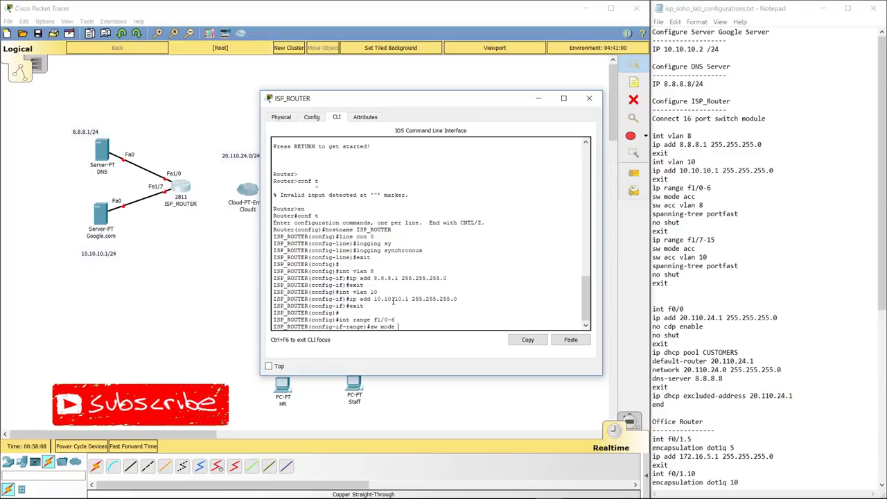
pyautogui.press('Return')
pyautogui.write('sw acc vlan 8')
pyautogui.press('Return')
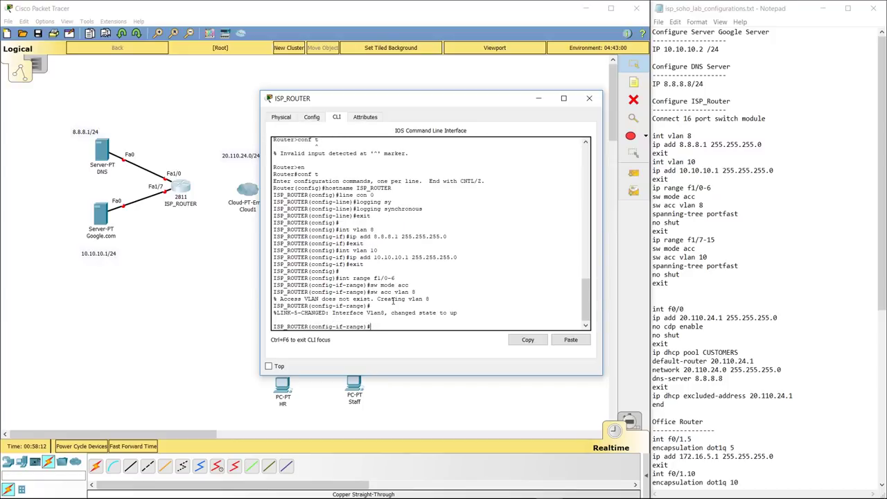
# Enable spanning-tree PortFast on range f1/0-6 and bring the ports up with no shut, returning to global configuration mode.
pyautogui.write('spanning-tr')
pyautogui.press('Tab')
pyautogui.write('port')
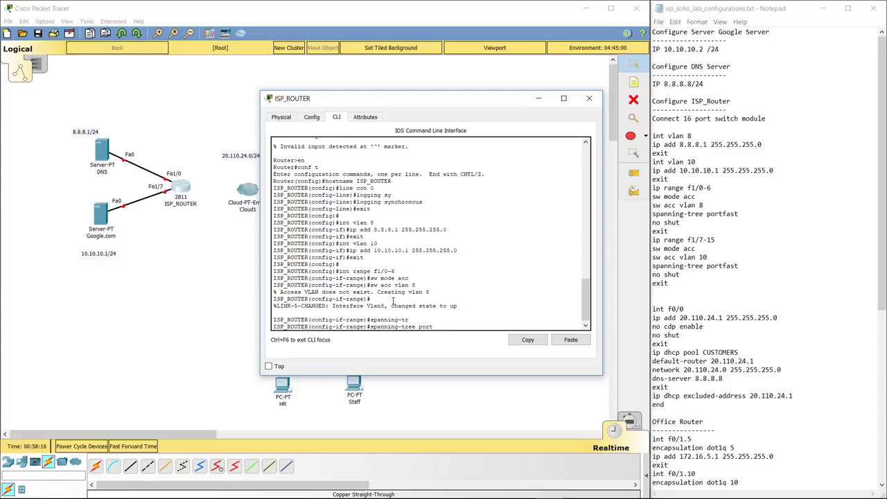
pyautogui.write('fast')
pyautogui.press('Return')
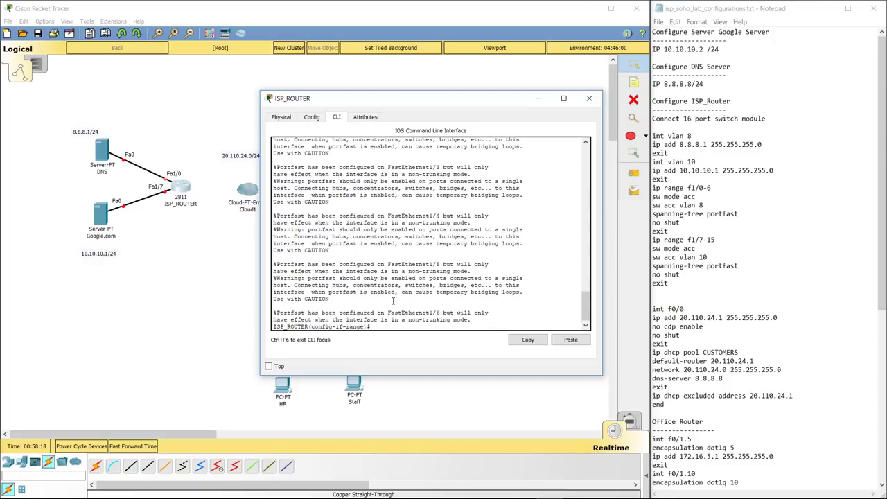
pyautogui.write('no shut')
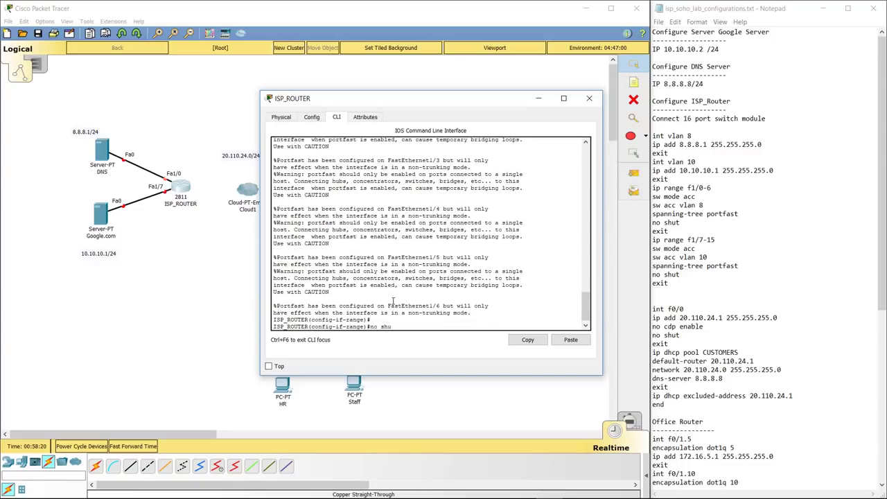
pyautogui.press('Return')
pyautogui.write('exit')
pyautogui.press('Return')
pyautogui.press('Return')
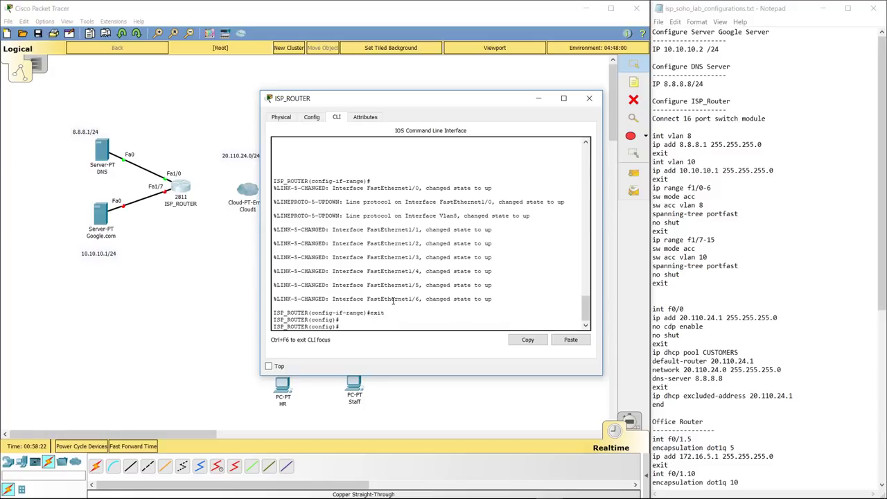
# Put the interface range f1/7-15 of ISP_ROUTER in access mode and assign it to VLAN 10.
pyautogui.write('int range f1/7-15')
pyautogui.press('Return')
pyautogui.write('sw mode acc')
pyautogui.press('Return')
pyautogui.write('sw acc vlan')
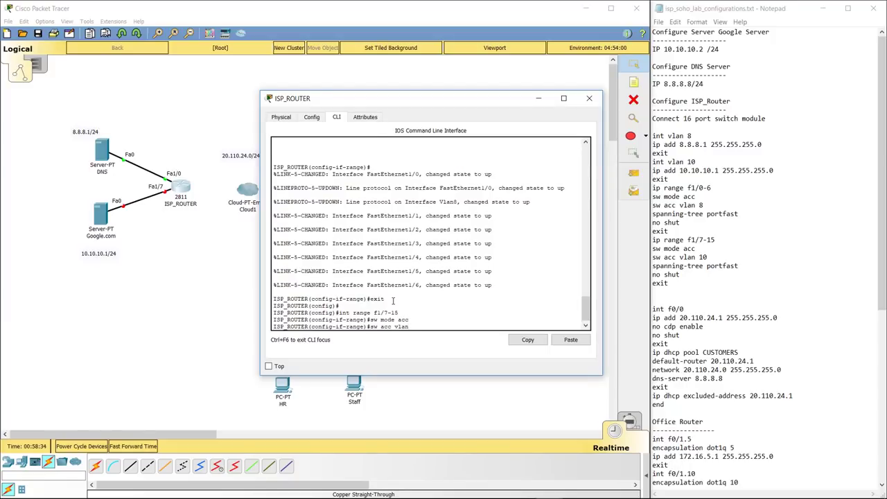
pyautogui.write(' 10')
pyautogui.press('Return')
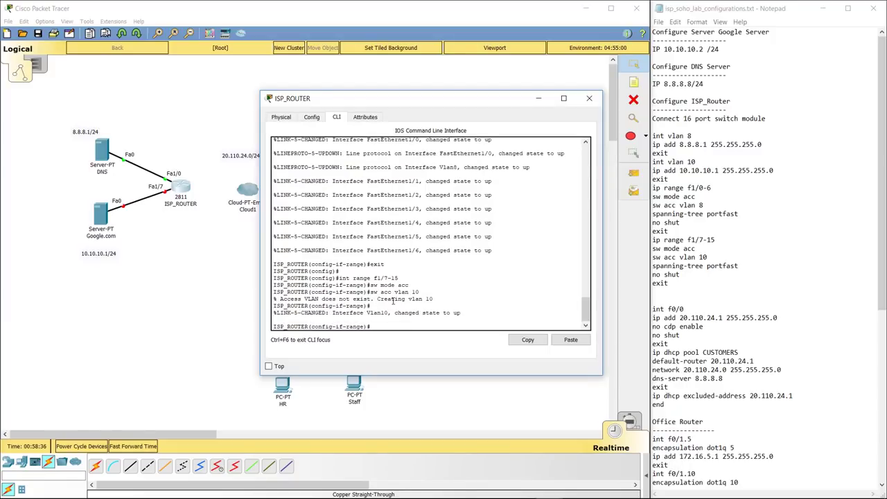
# Enable spanning-tree PortFast on range f1/7-15 and bring the ports up with no shut, returning to global configuration mode.
pyautogui.write('spanni')
pyautogui.press('Tab')
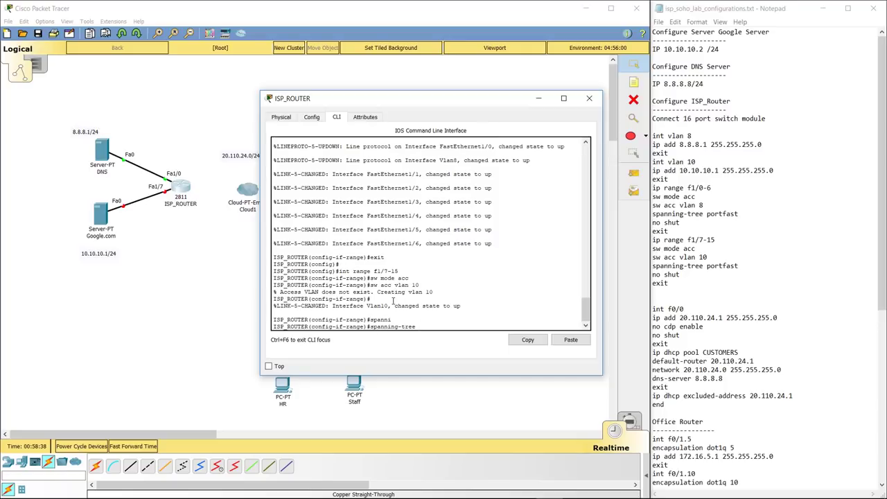
pyautogui.write('portf')
pyautogui.press('Return')
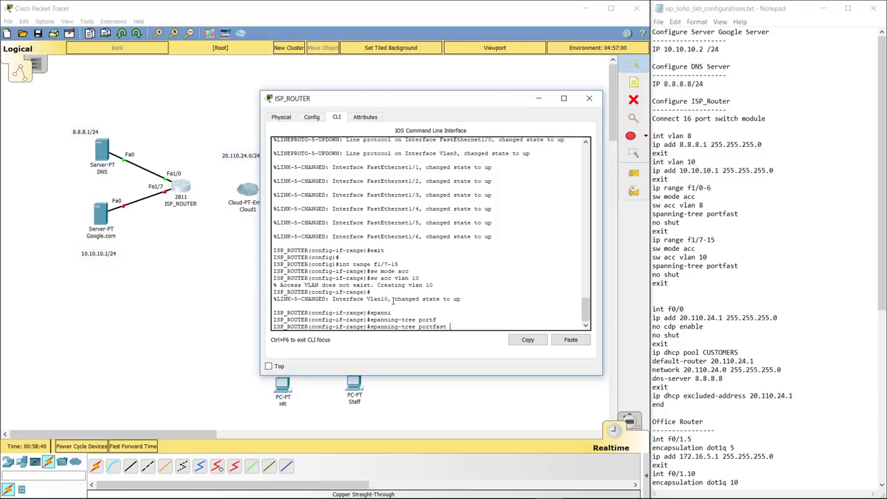
pyautogui.press('Return')
pyautogui.write('no shut')
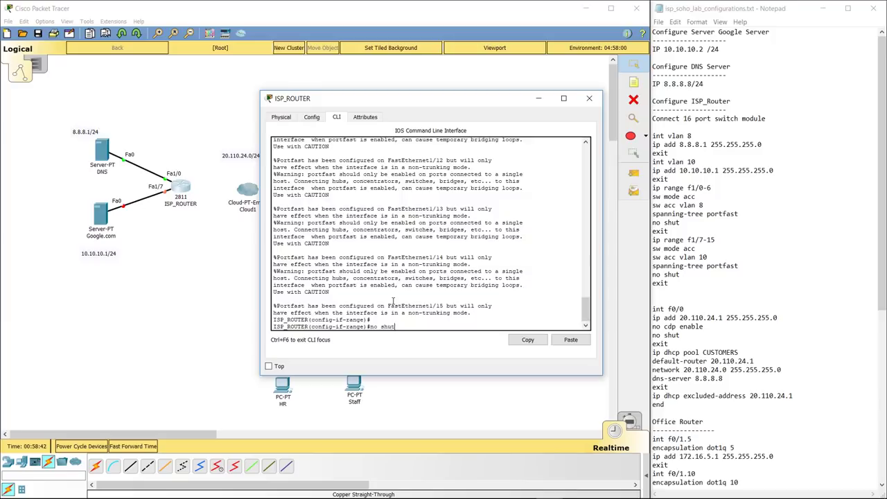
pyautogui.press('Return')
pyautogui.write('exit')
pyautogui.press('Return')
pyautogui.press('Return')
# Save ISP_ROUTER's running configuration with do wr from global configuration mode.
pyautogui.write('do wr')
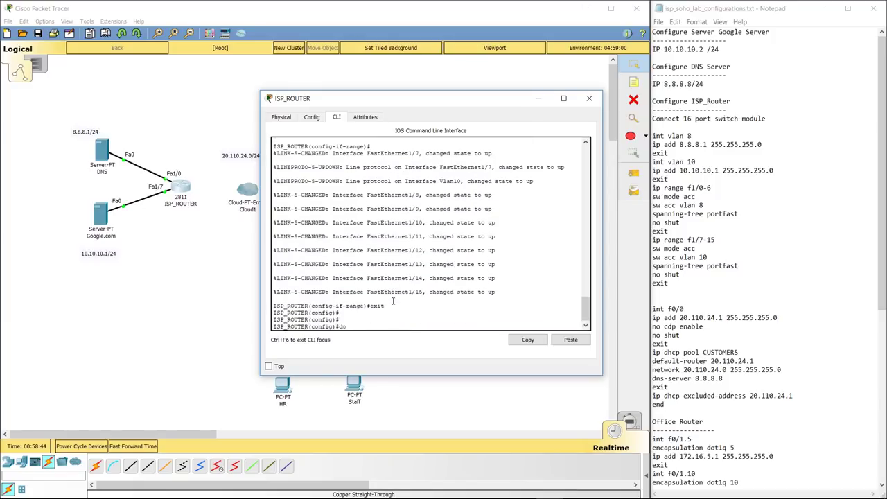
pyautogui.press('Return')
pyautogui.press('Return')
pyautogui.press('Return')
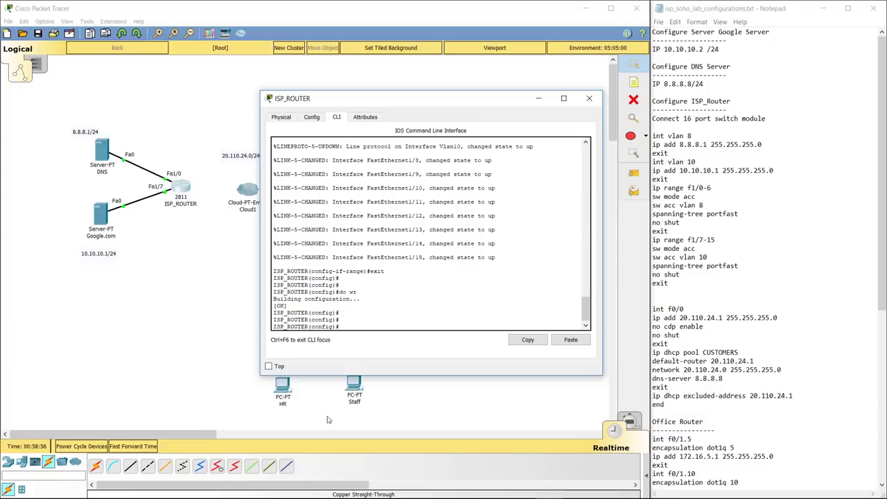
# Assign the address 20.110.24.1 with mask 255.255.255.0 to interface f0/0 on ISP_ROUTER.
pyautogui.write('int g0')
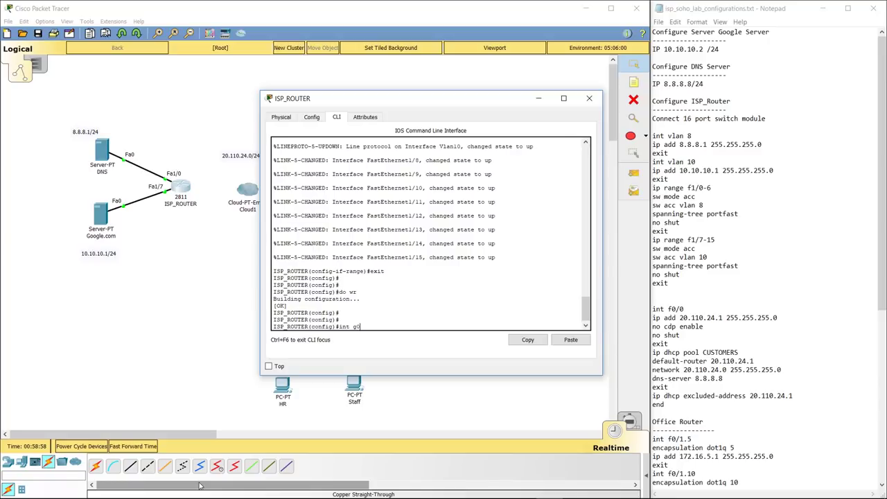
pyautogui.press('BackSpace')
pyautogui.press('BackSpace')
pyautogui.write('f0/0')
pyautogui.press('Return')
pyautogui.write('ip ad')
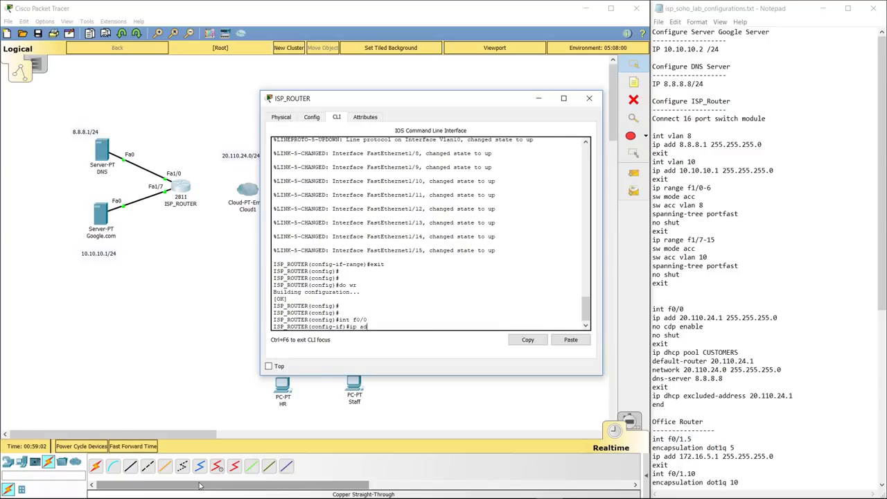
pyautogui.write('d 20.110.24.1 255.255.255.0')
pyautogui.press('Return')
# Disable CDP on interface f0/0 and bring it up with no shut, returning to the topology.
pyautogui.write('no cdp en')
pyautogui.press('Tab')
pyautogui.press('Return')
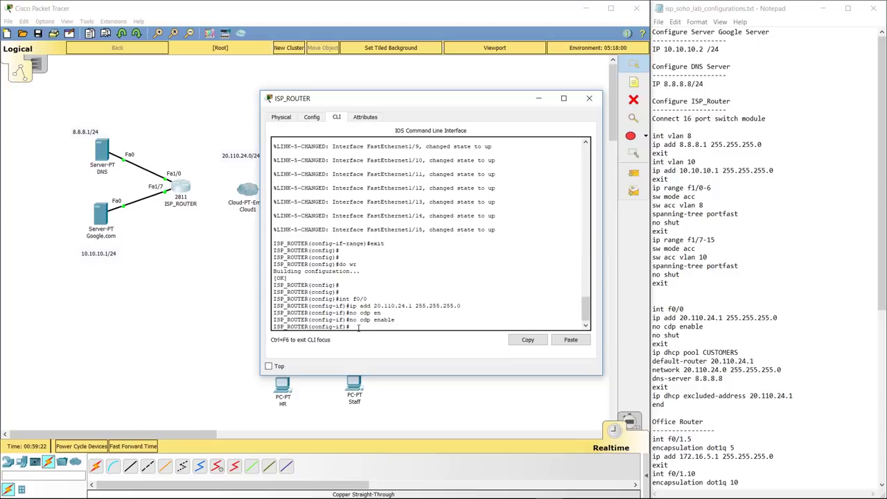
pyautogui.write('shut')
pyautogui.press('Return')
pyautogui.write('exit')
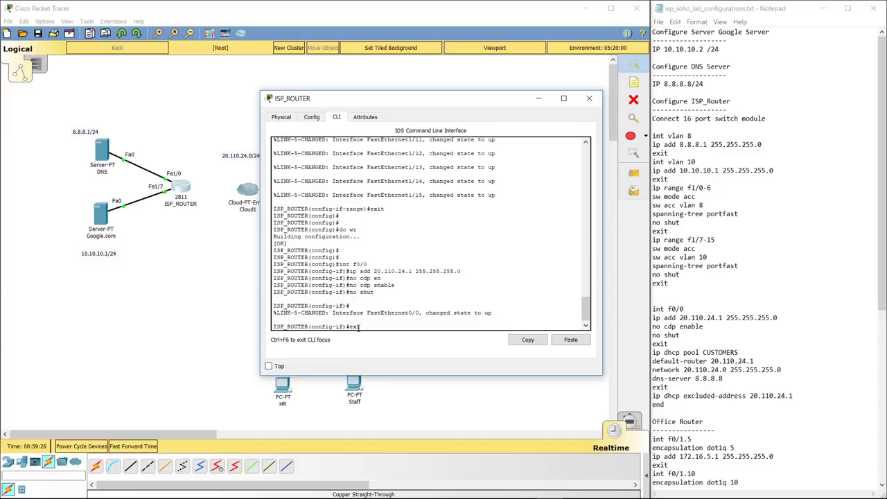
pyautogui.press('Return')
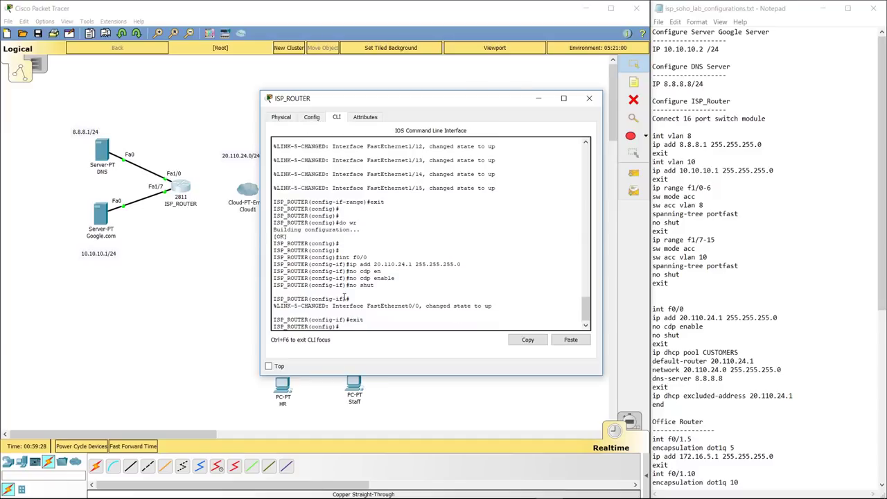
pyautogui.click(538, 98)
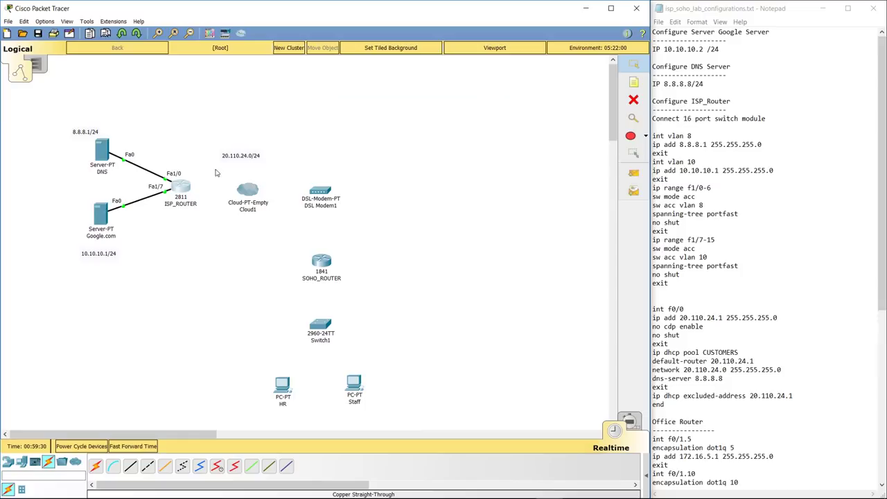
pyautogui.click(132, 467)
pyautogui.click(190, 186)
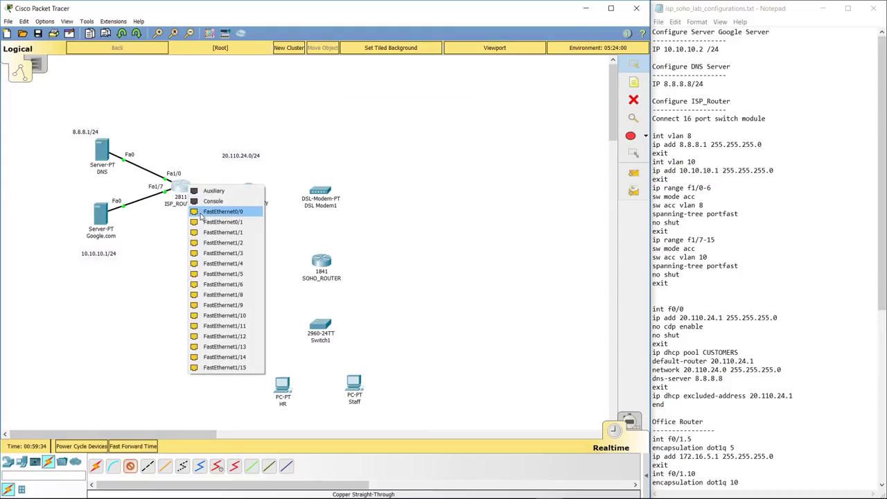
pyautogui.press('Escape')
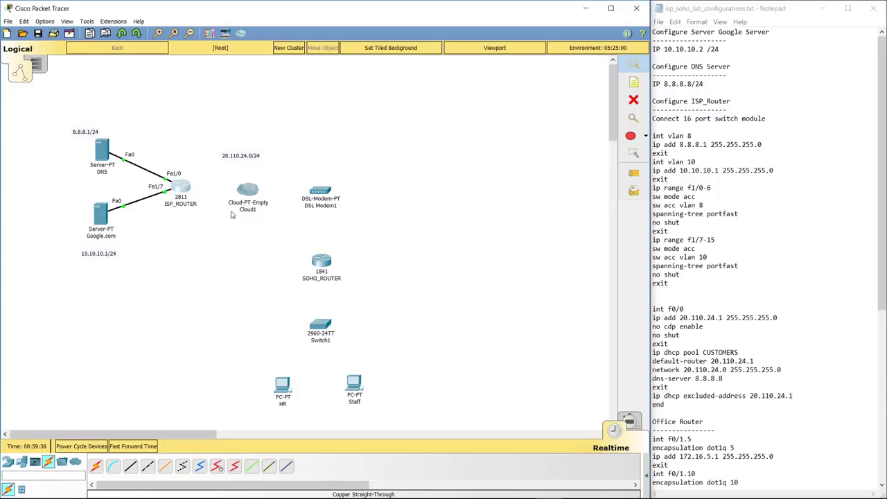
# Install a PT-CLOUD-NM-1AM module and a PT-CLOUD-NM-1CFE module in Cloud1's first two slots and close its window.
pyautogui.click(247, 192)
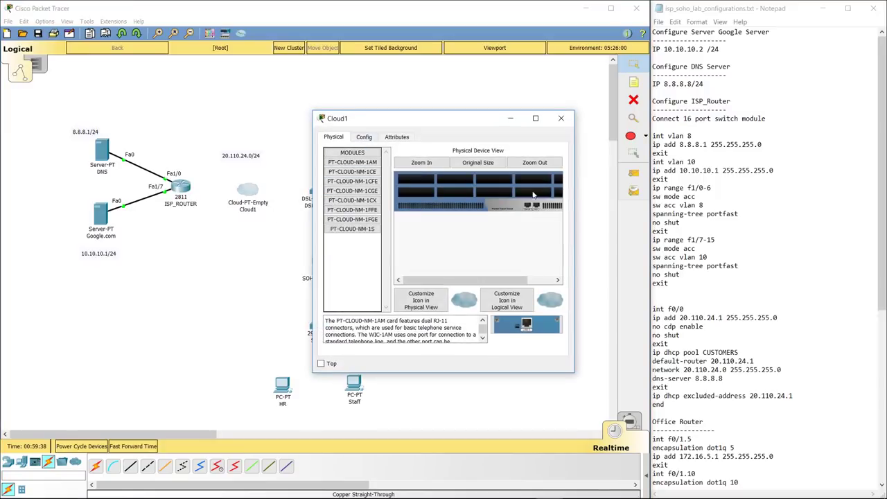
pyautogui.moveTo(575, 268); pyautogui.dragTo(626, 266)
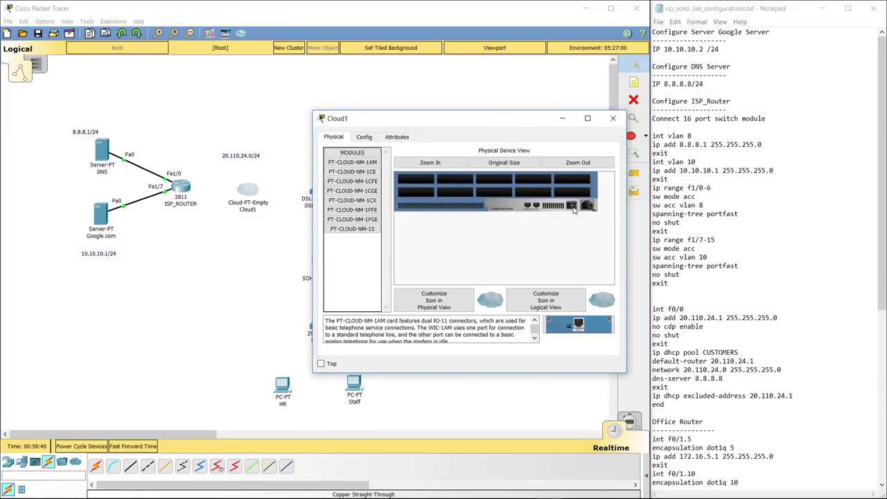
pyautogui.moveTo(350, 162); pyautogui.dragTo(415, 180)
pyautogui.click(357, 181)
pyautogui.moveTo(358, 182); pyautogui.dragTo(416, 192)
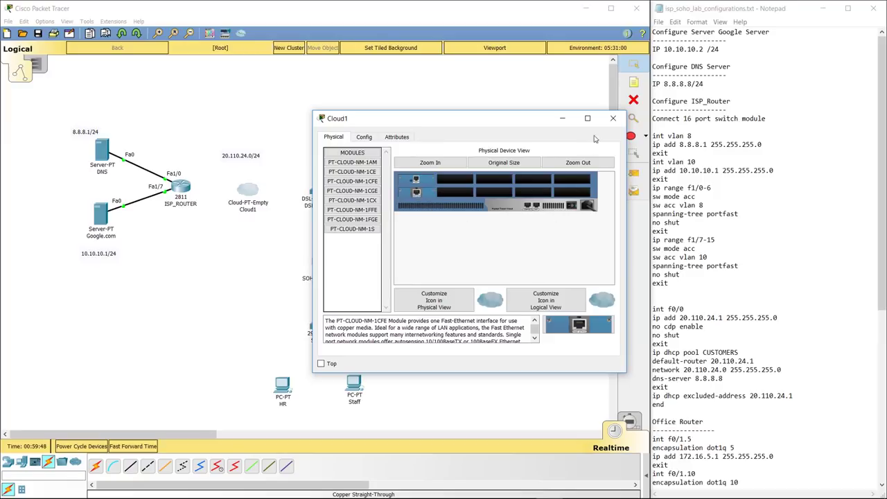
pyautogui.click(612, 118)
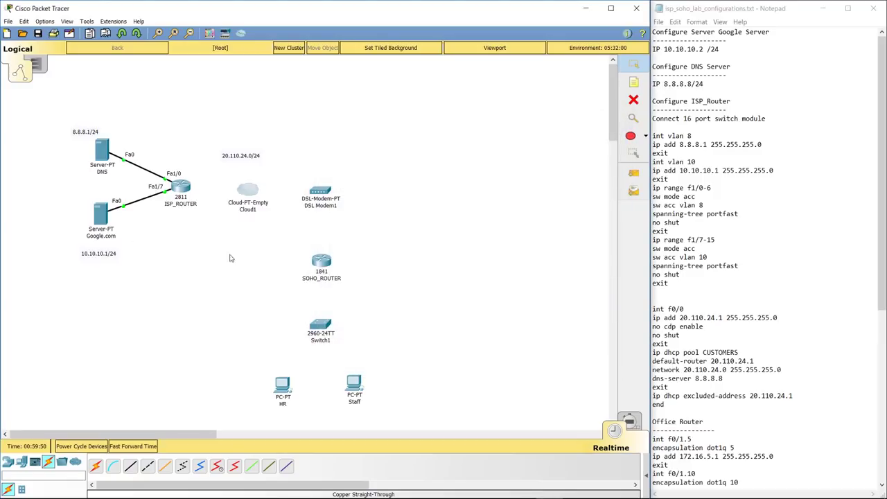
# Connect ISP_ROUTER's FastEthernet0/0 to Cloud1's FastEthernet9 with a copper straight-through cable.
pyautogui.click(131, 467)
pyautogui.click(187, 182)
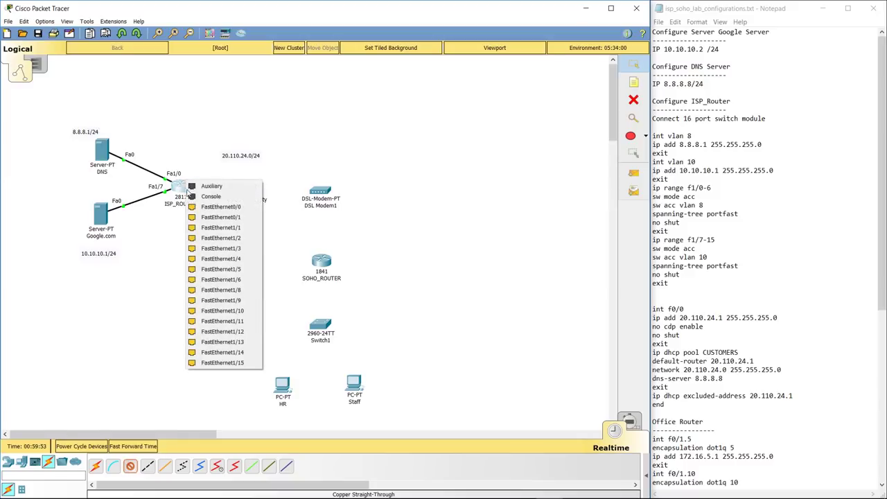
pyautogui.click(216, 207)
pyautogui.click(244, 190)
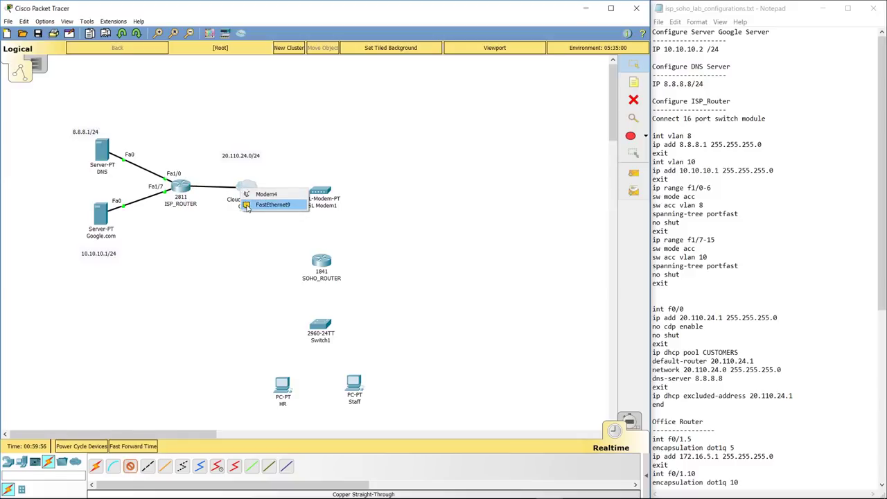
pyautogui.click(251, 210)
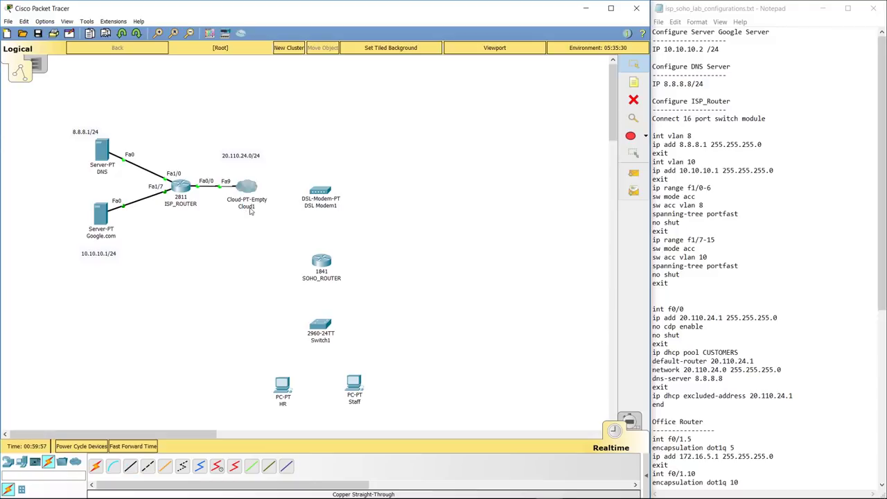
# Connect Cloud1's Modem4 port to the phone-line Port 0 on DSL Modem1 with a phone cable.
pyautogui.click(182, 466)
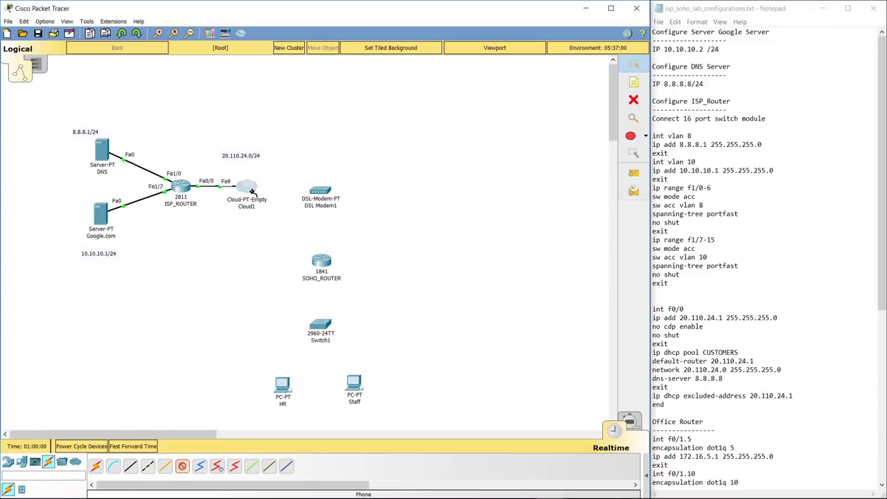
pyautogui.click(319, 191)
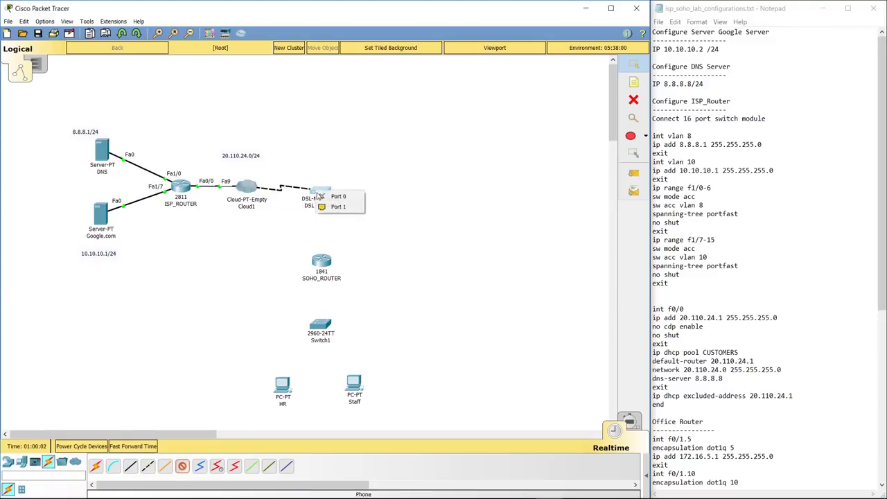
pyautogui.click(324, 205)
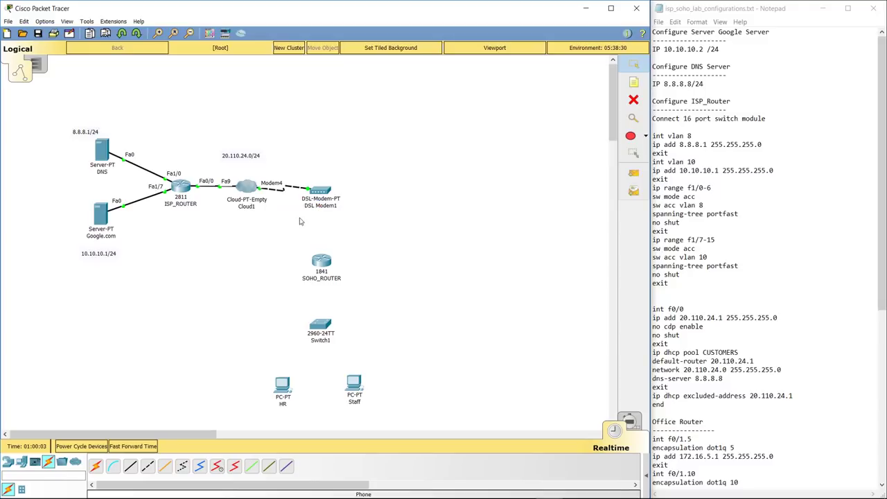
# Add a DSL connection from Modem4 to FastEthernet9 on Cloud1 and check FastEthernet9's provider network setting.
pyautogui.click(247, 186)
pyautogui.click(364, 137)
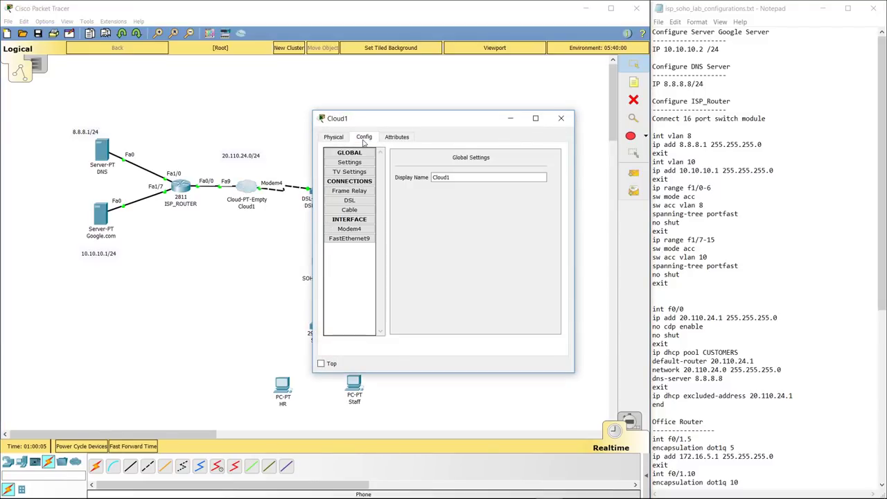
pyautogui.click(350, 199)
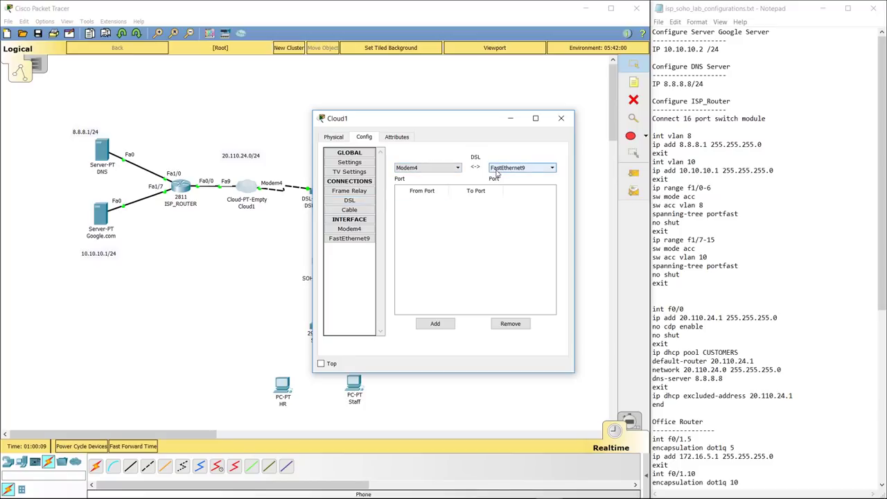
pyautogui.click(435, 324)
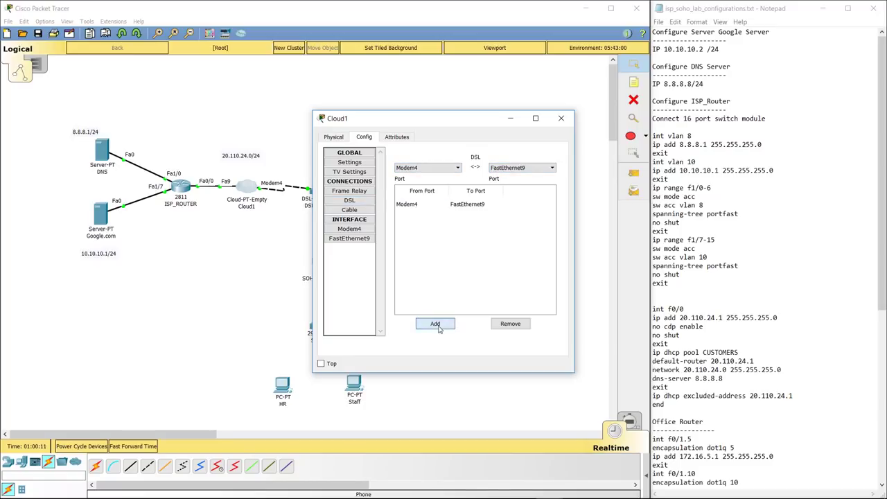
pyautogui.click(354, 239)
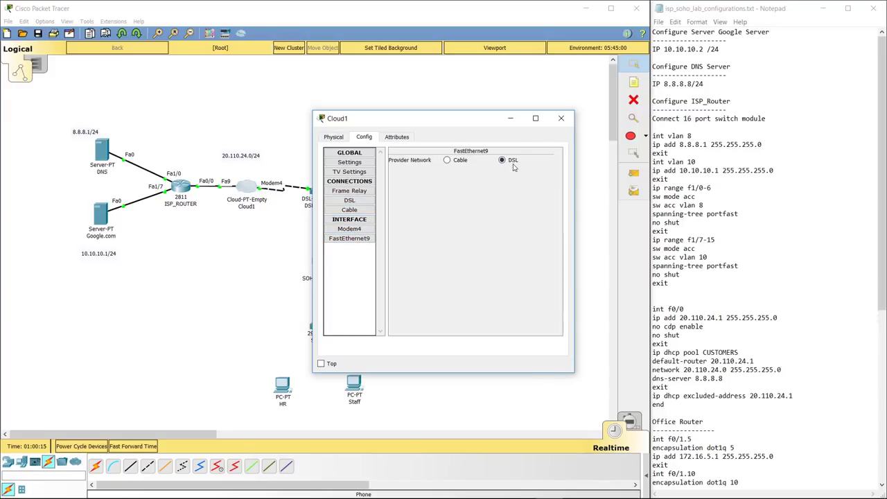
pyautogui.click(562, 119)
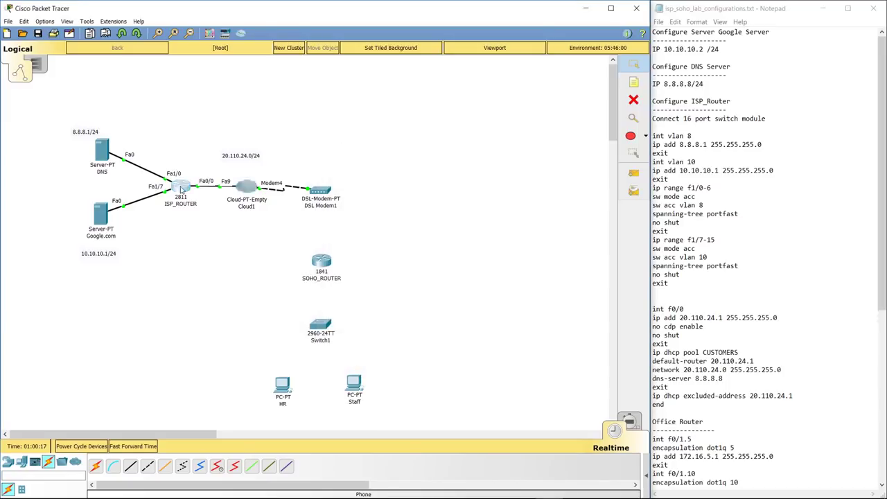
# Create the DHCP pool CUSTOMERS on ISP_ROUTER with default router 20.110.24.1.
pyautogui.click(184, 189)
pyautogui.moveTo(377, 104); pyautogui.dragTo(276, 95)
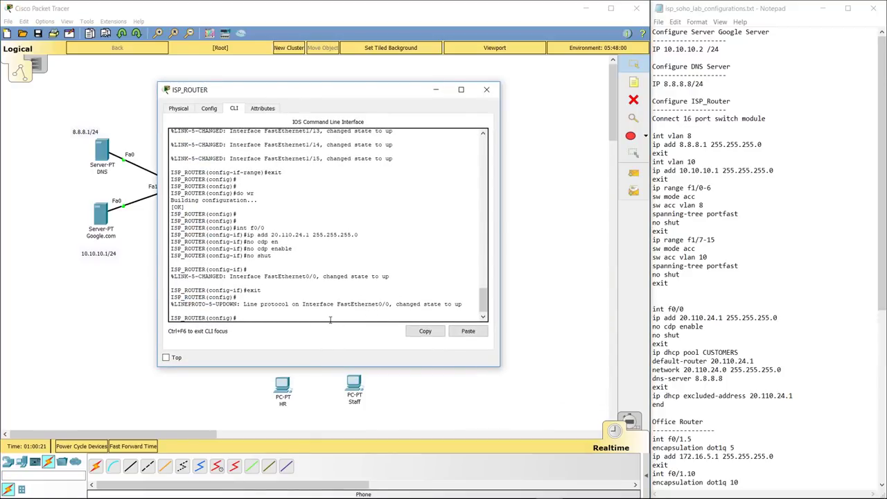
pyautogui.write('ip dhcp pool CUSTOMERS')
pyautogui.press('Return')
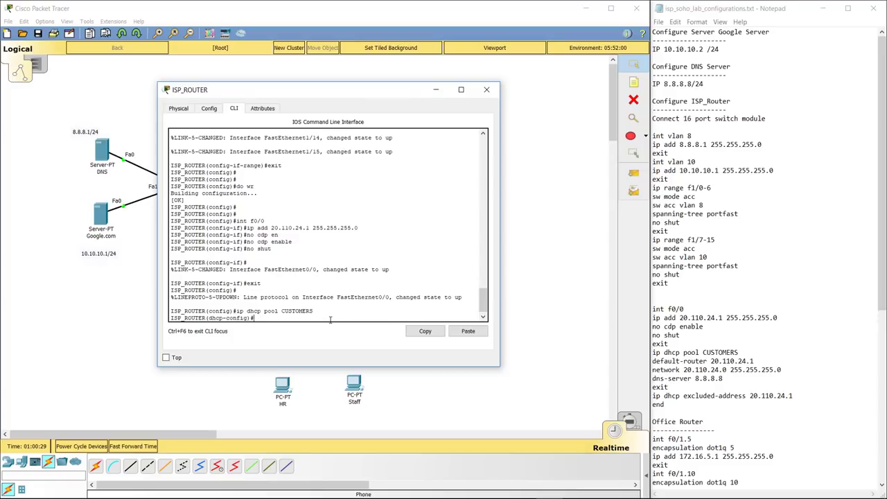
pyautogui.write('defau')
pyautogui.press('Tab')
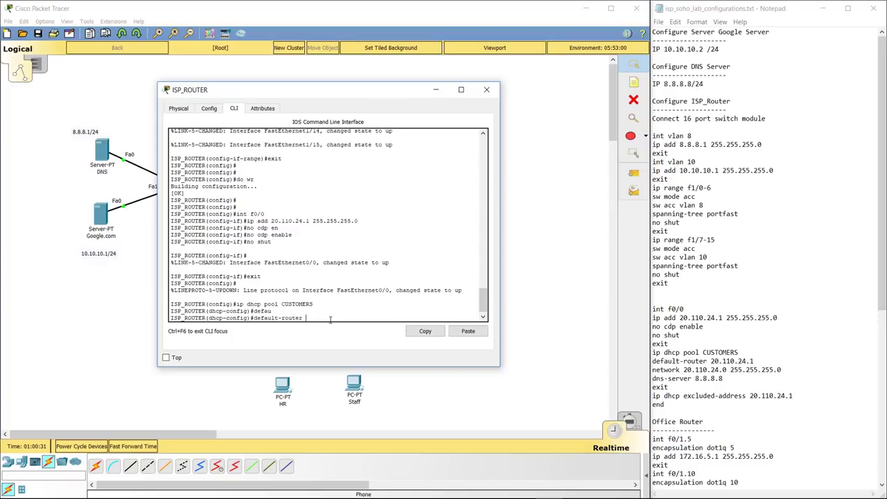
pyautogui.write('20.110.24')
pyautogui.press('BackSpace')
pyautogui.write('1')
pyautogui.press('Return')
# Give the CUSTOMERS pool the network 20.110.24.0 255.255.255.0 and DNS server 8.8.8.8, and exit to global configuration mode.
pyautogui.write('networ')
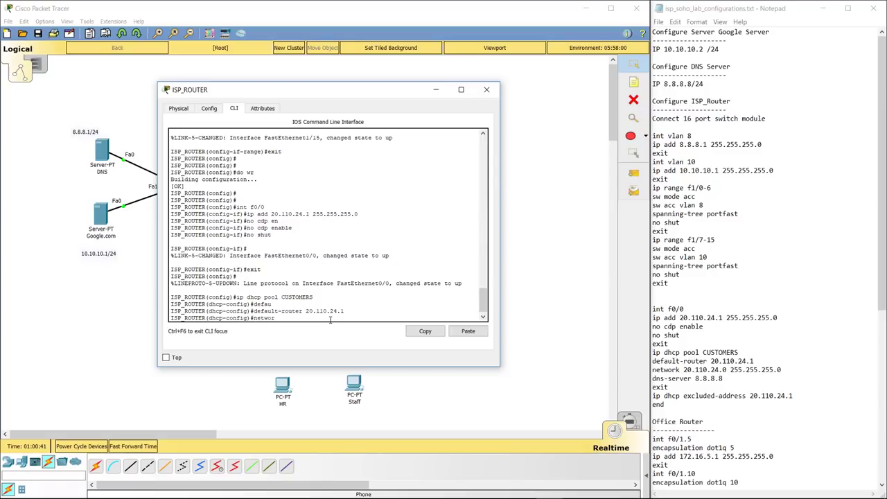
pyautogui.write('k 20.110.24.0 255.255.255.0')
pyautogui.press('Return')
pyautogui.write('dns-ser')
pyautogui.press('Tab')
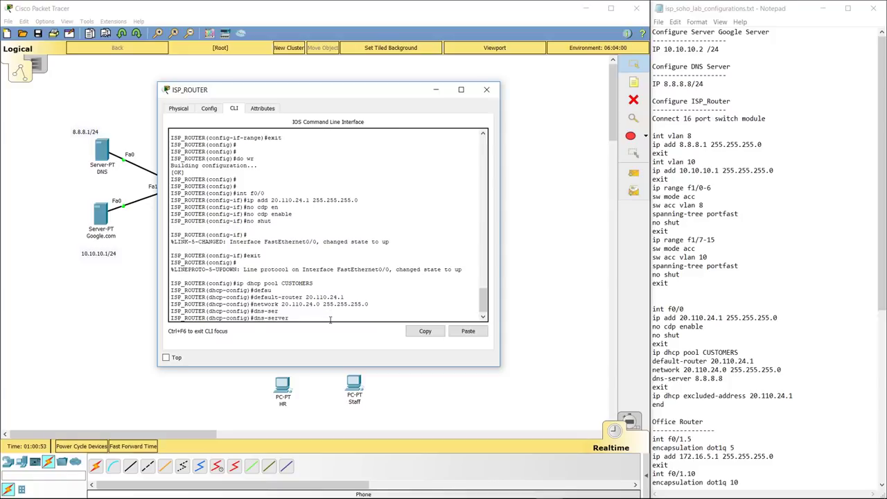
pyautogui.write('8.8.8.8')
pyautogui.press('Return')
pyautogui.write('exit')
pyautogui.press('Return')
pyautogui.press('Return')
# Exclude the address 20.110.24.1 from DHCP assignment on ISP_ROUTER.
pyautogui.write('ip')
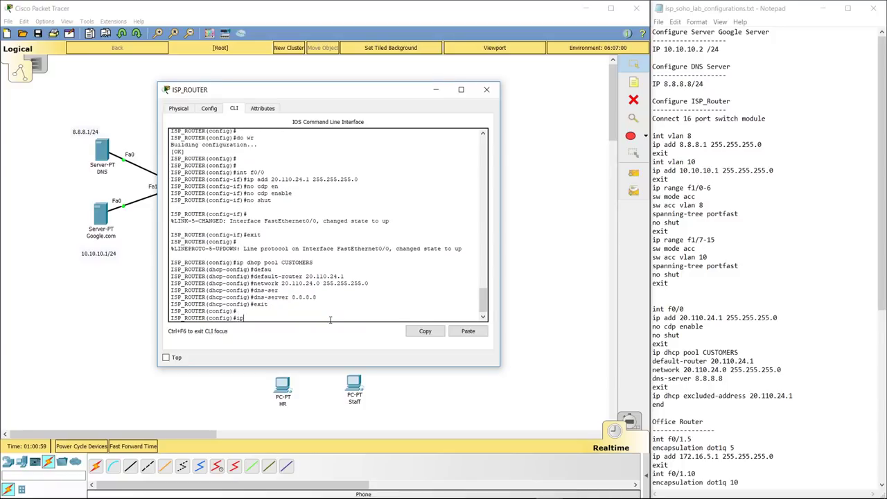
pyautogui.write(' dhcp e')
pyautogui.press('Tab')
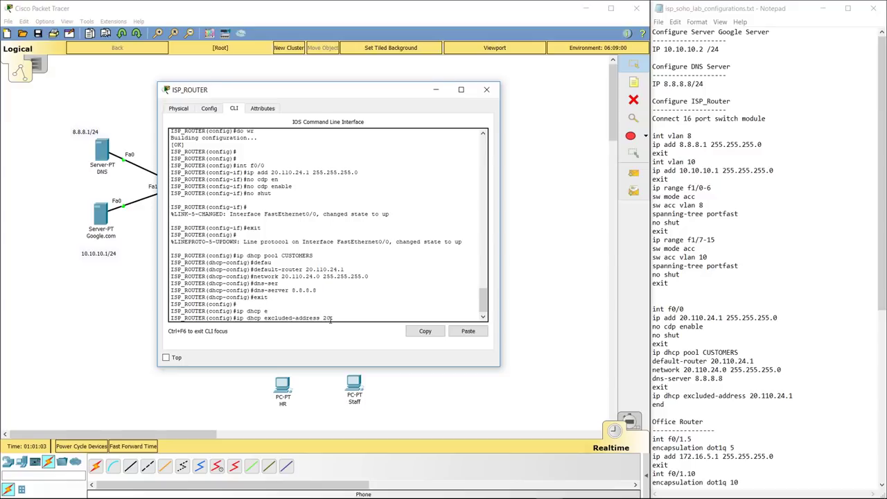
pyautogui.write('20.110.24.1')
pyautogui.press('Return')
# End configuration mode, copy ISP_ROUTER's running configuration to the startup configuration and close the router's window.
pyautogui.write('e')
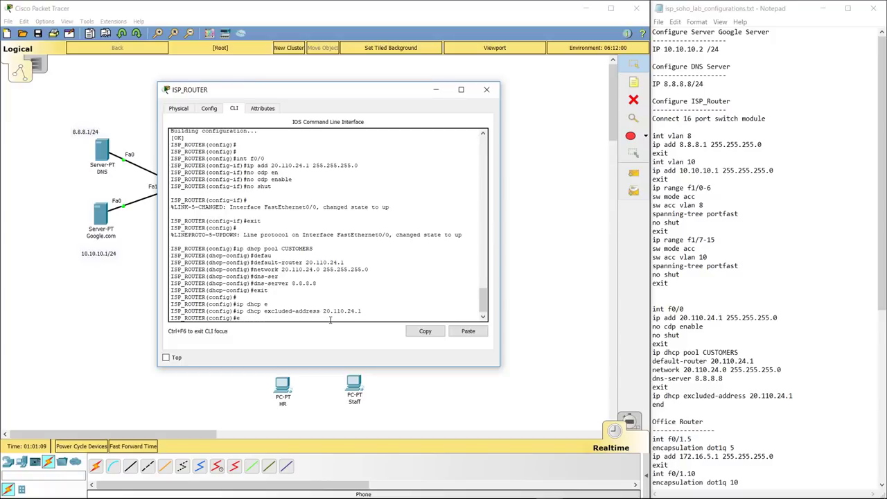
pyautogui.write('nd')
pyautogui.press('Return')
pyautogui.press('Return')
pyautogui.write('do')
pyautogui.press('BackSpace')
pyautogui.press('BackSpace')
pyautogui.press('BackSpace')
pyautogui.write('copy r s')
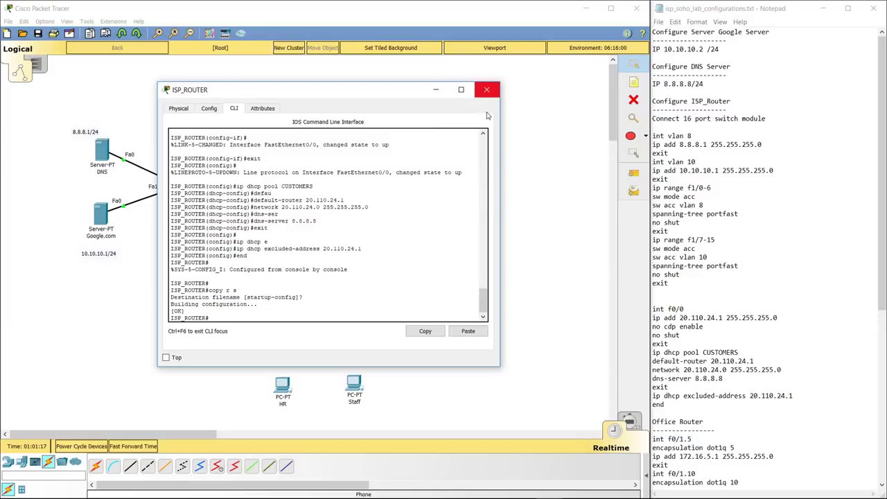
pyautogui.click(486, 90)
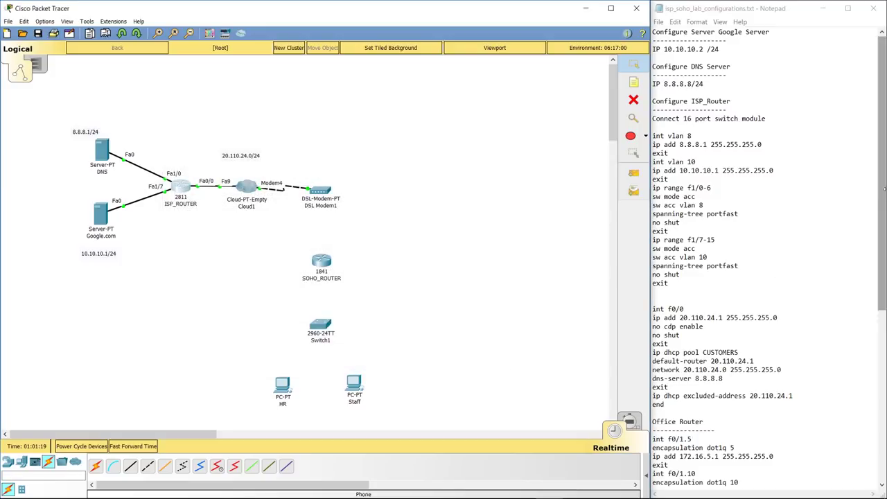
# Connect DSL Modem1's Port 1 to SOHO_ROUTER's FastEthernet0/0 with a copper straight-through cable.
pyautogui.moveTo(878, 204); pyautogui.dragTo(878, 375)
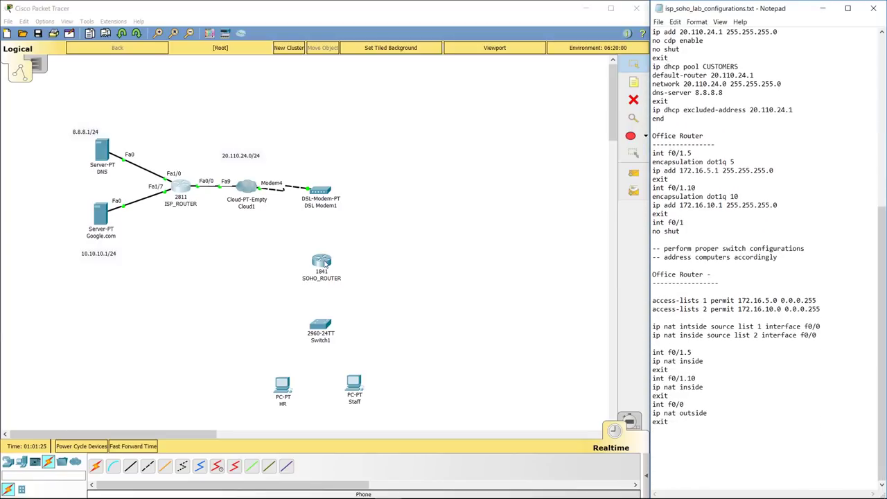
pyautogui.click(130, 466)
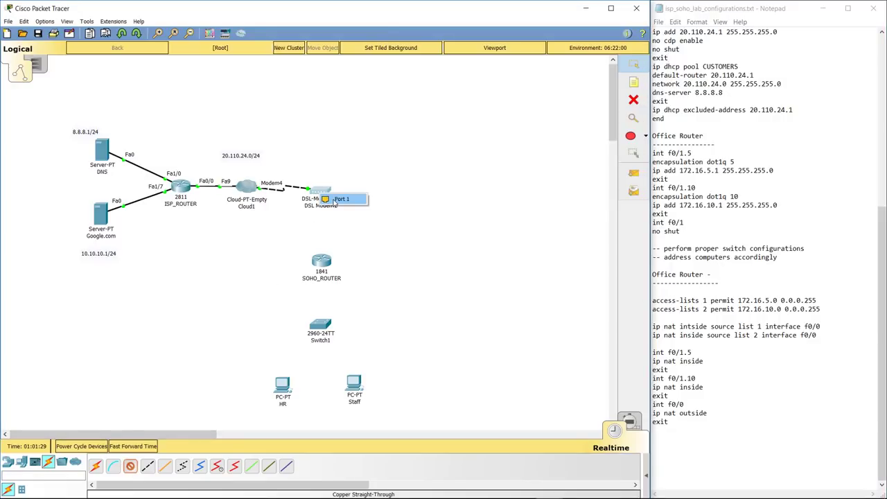
pyautogui.click(322, 260)
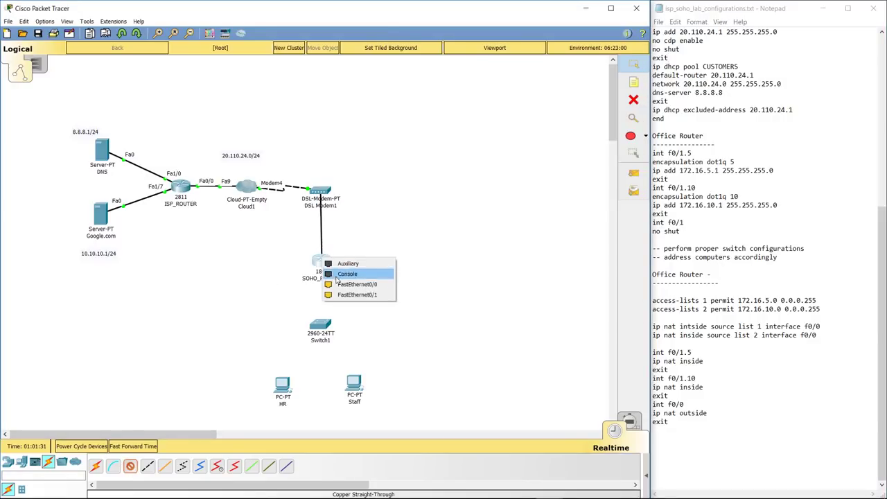
pyautogui.click(338, 285)
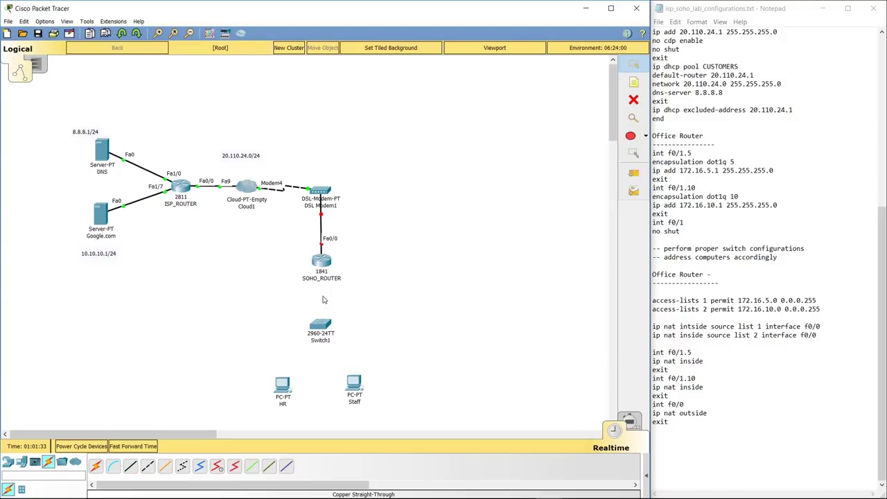
# Connect SOHO_ROUTER's FastEthernet0/1 to Switch1's FastEthernet0/1 with a copper straight-through cable.
pyautogui.click(130, 466)
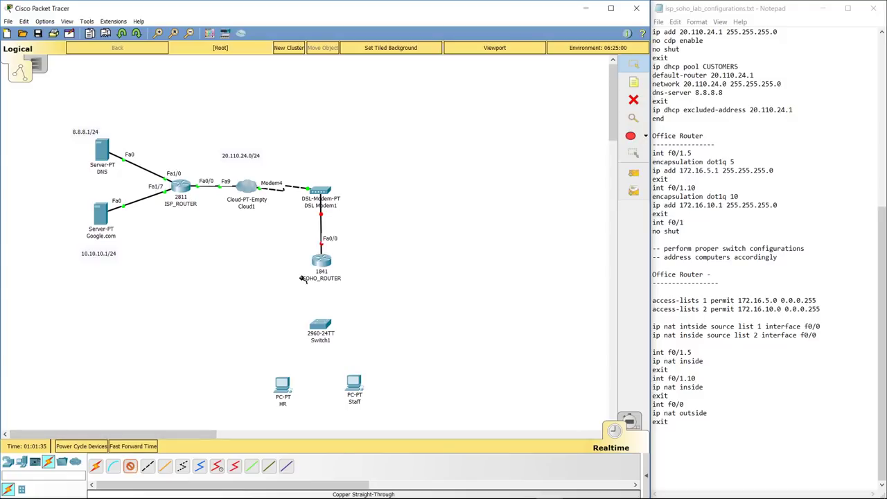
pyautogui.click(322, 262)
pyautogui.click(345, 278)
pyautogui.click(320, 325)
pyautogui.click(354, 56)
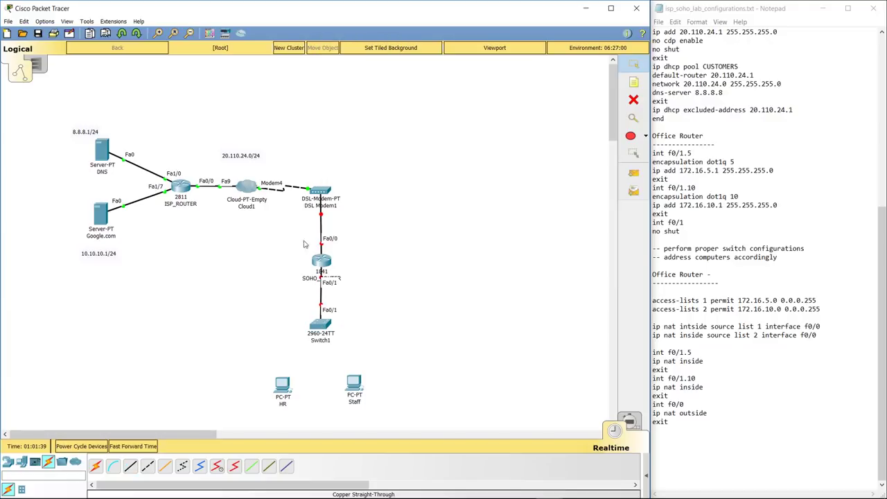
# Connect the HR PC's FastEthernet0 to Switch1's FastEthernet0/5 with a copper straight-through cable.
pyautogui.click(131, 467)
pyautogui.click(283, 383)
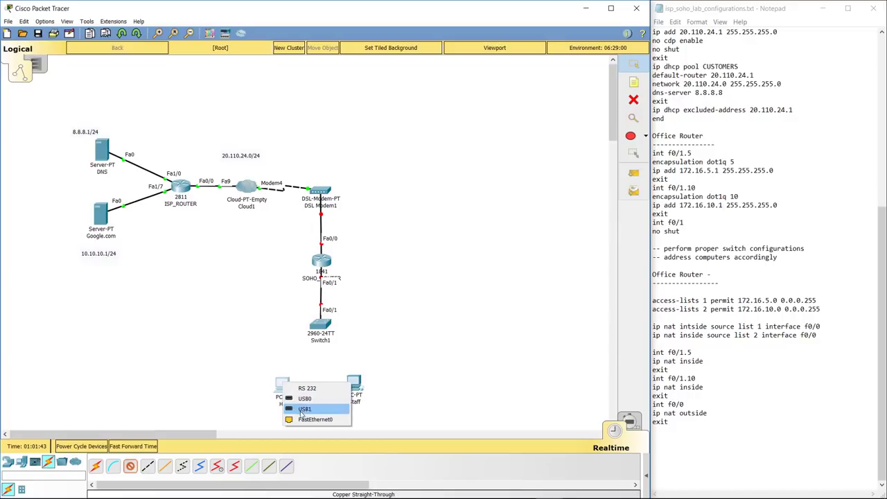
pyautogui.click(306, 413)
pyautogui.click(320, 325)
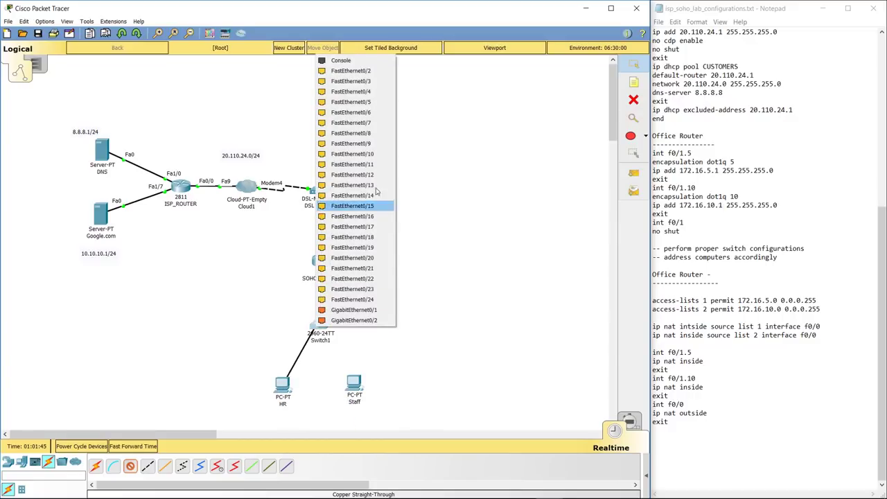
pyautogui.click(380, 107)
# Connect the Staff PC's FastEthernet0 to Switch1's FastEthernet0/10 with a copper straight-through cable.
pyautogui.click(130, 466)
pyautogui.click(351, 383)
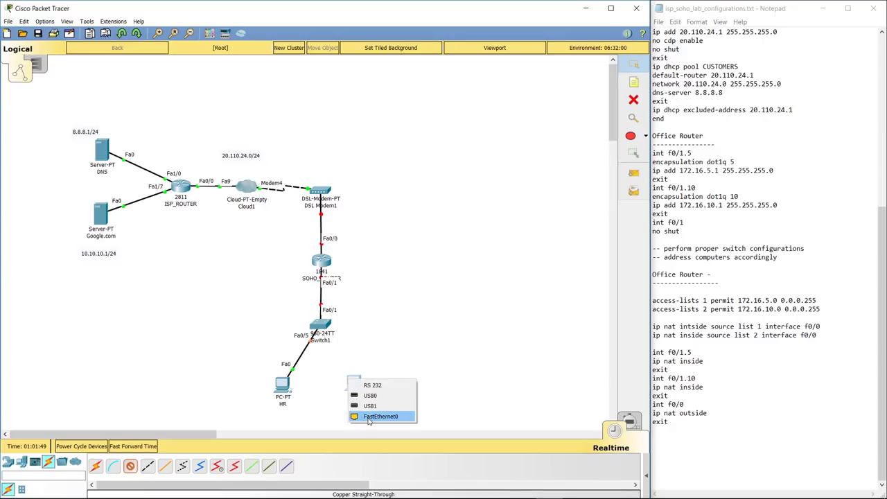
pyautogui.click(376, 413)
pyautogui.click(323, 325)
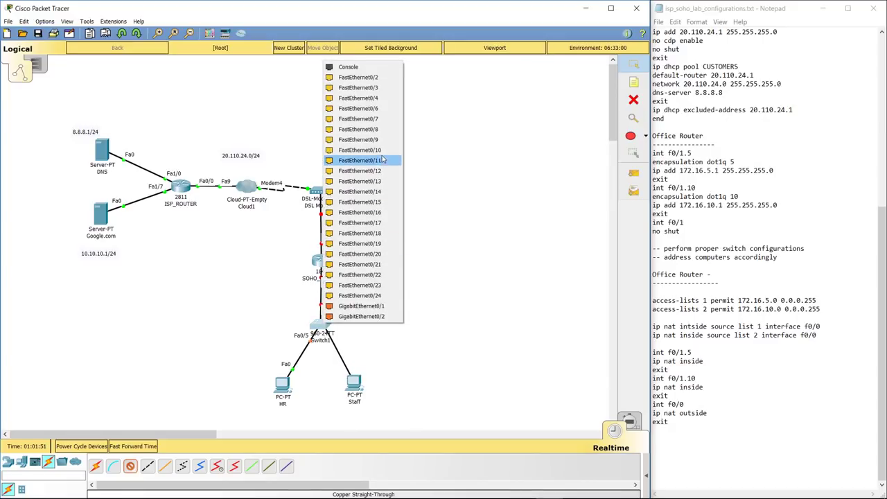
pyautogui.click(359, 150)
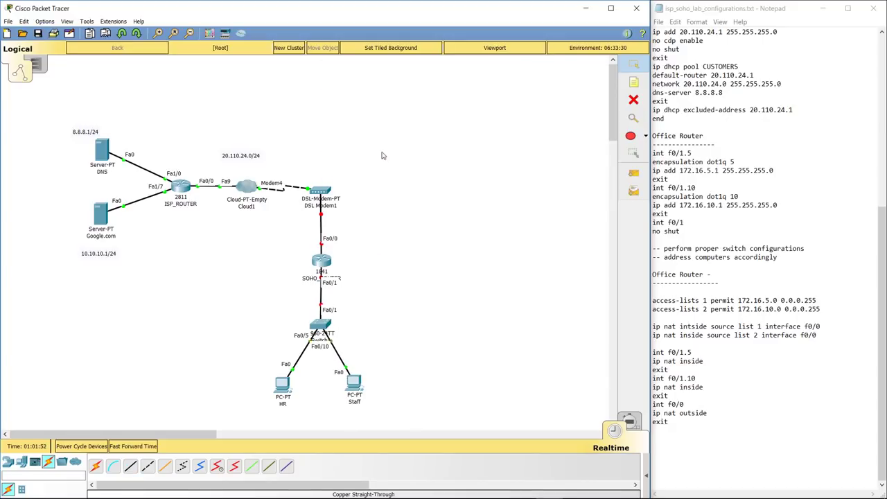
# Open SOHO_ROUTER's command-line interface in a repositioned and enlarged window.
pyautogui.click(327, 260)
pyautogui.moveTo(409, 119); pyautogui.dragTo(166, 58)
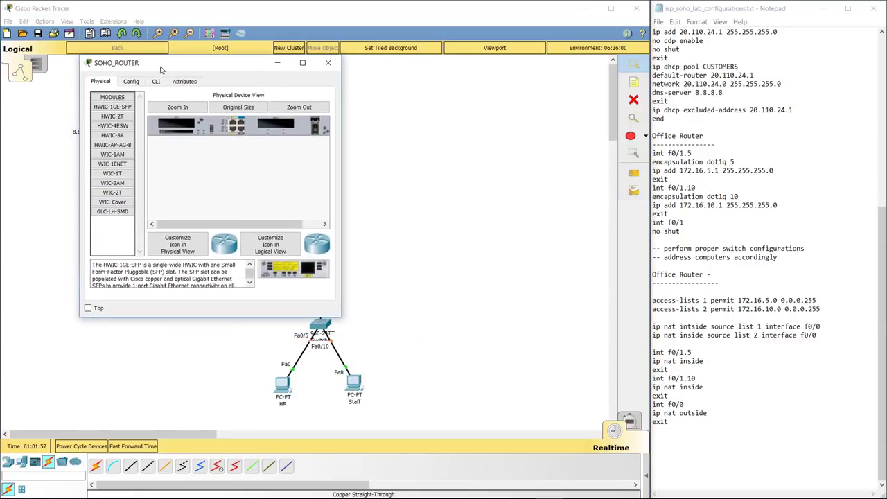
pyautogui.moveTo(341, 319); pyautogui.dragTo(536, 437)
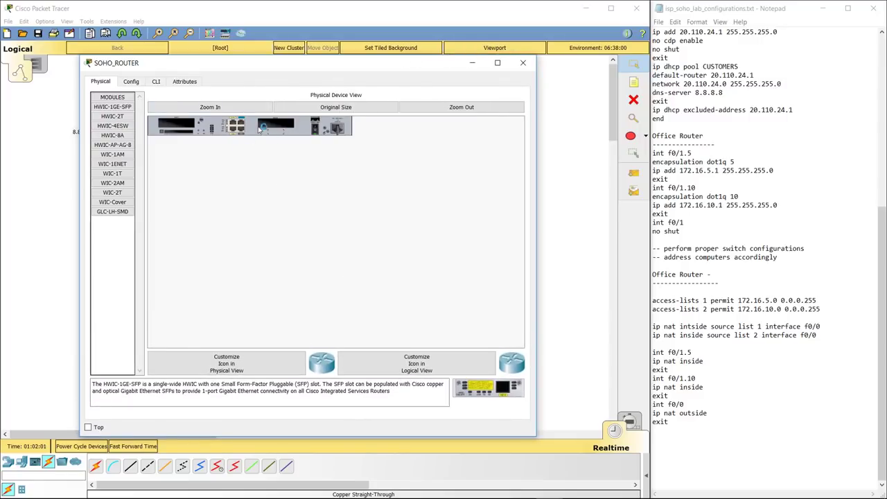
pyautogui.click(157, 82)
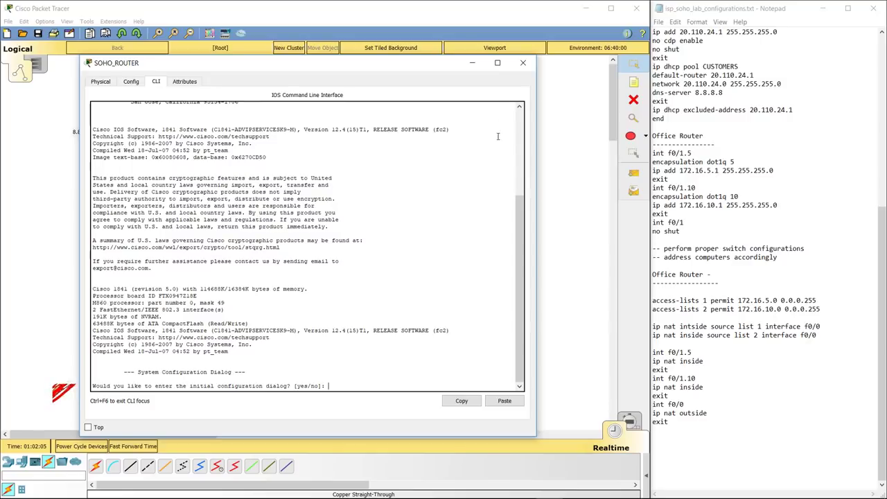
# Display ISP_ROUTER's IP routing table with the show ip route command, and close its window.
pyautogui.click(472, 64)
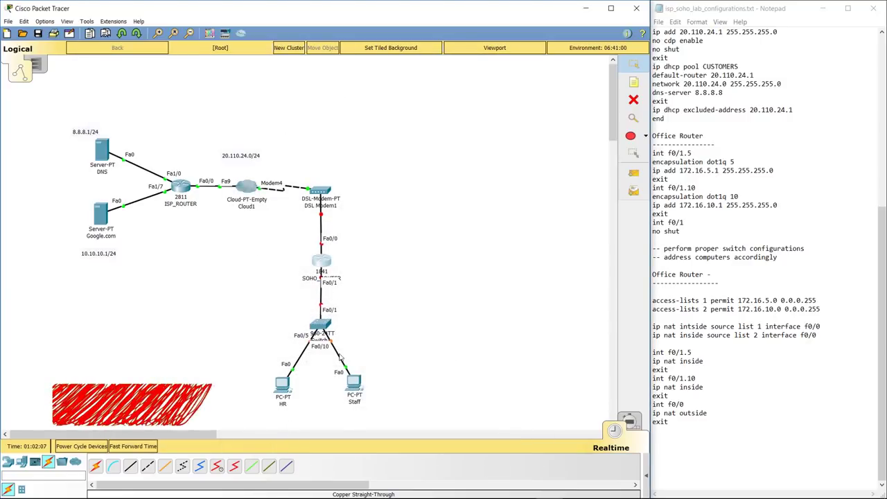
pyautogui.click(180, 188)
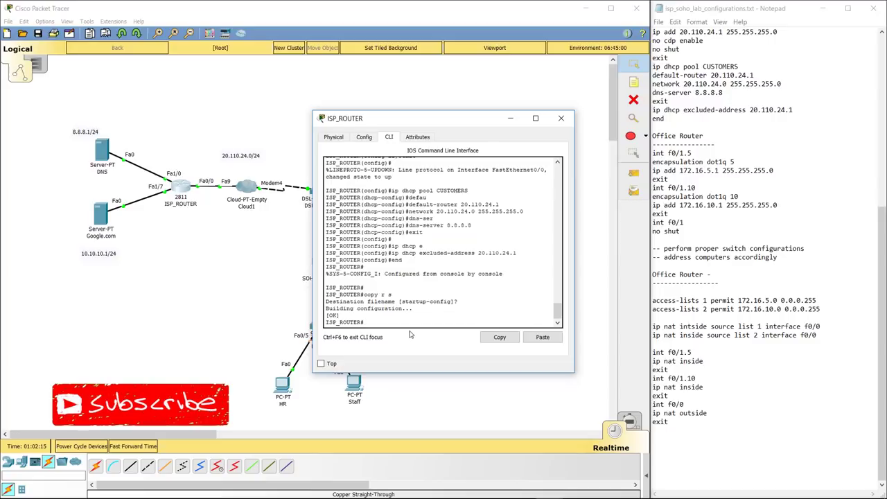
pyautogui.write('ip rut')
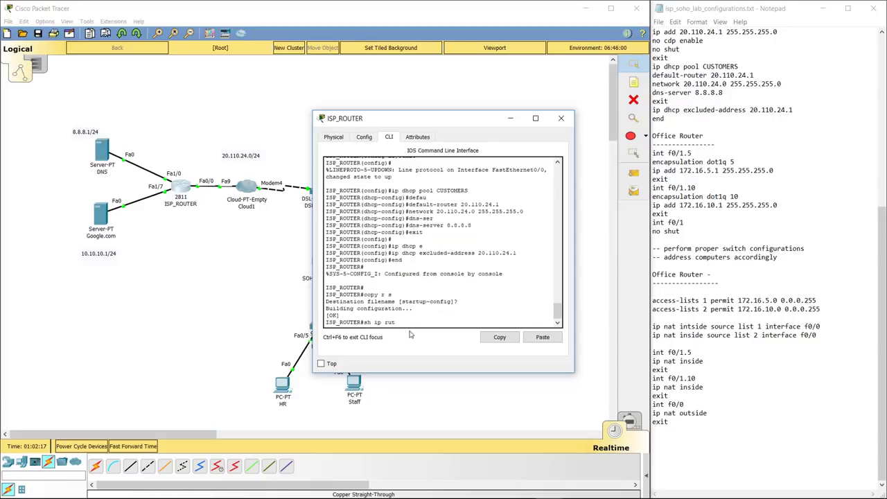
pyautogui.write('ute')
pyautogui.press('Return')
pyautogui.press('Return')
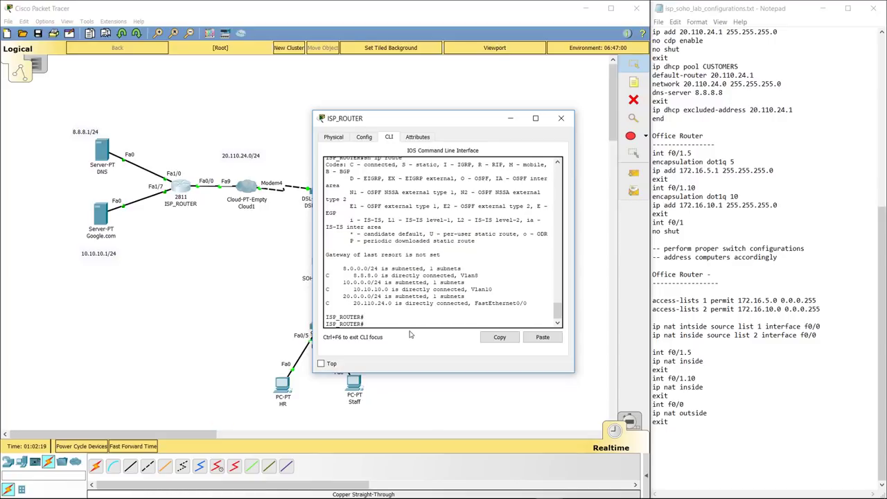
pyautogui.click(561, 117)
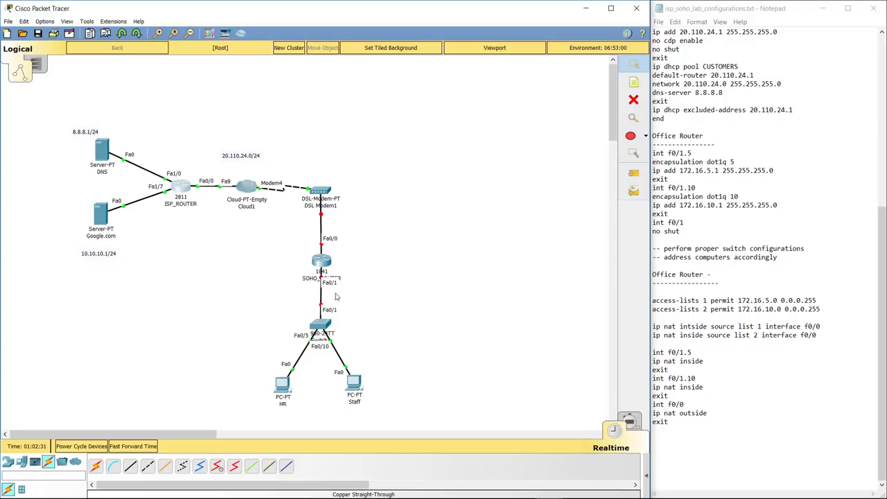
# Decline SOHO_ROUTER's initial configuration dialog and set the hostname to SOHO_ROUTER in global configuration mode.
pyautogui.click(324, 263)
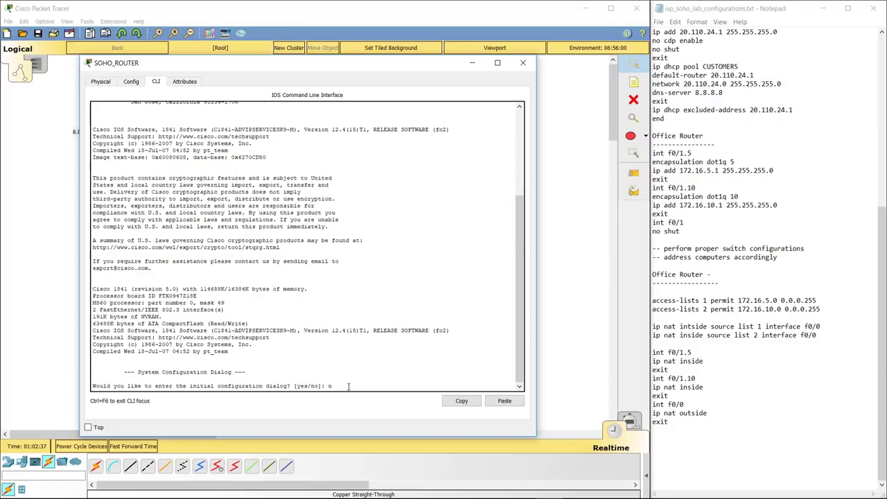
pyautogui.write('n')
pyautogui.press('Return')
pyautogui.press('Return')
pyautogui.press('Return')
pyautogui.write('en')
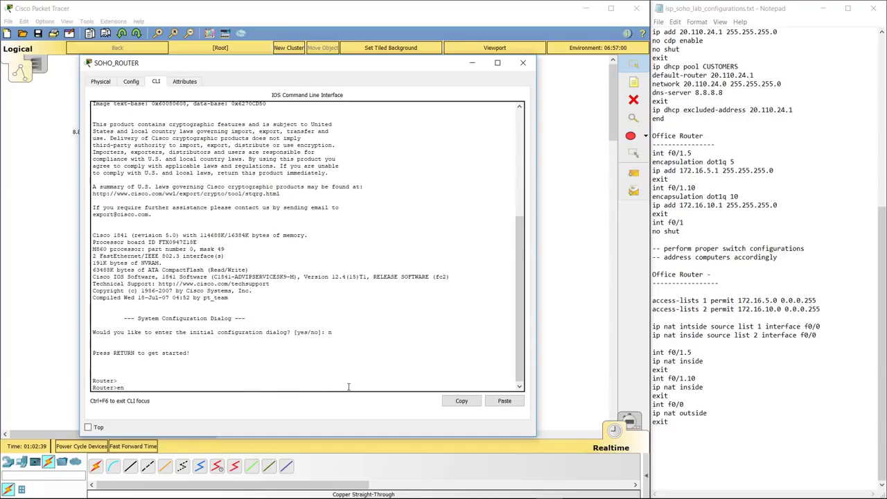
pyautogui.press('Return')
pyautogui.write('conf t')
pyautogui.press('Return')
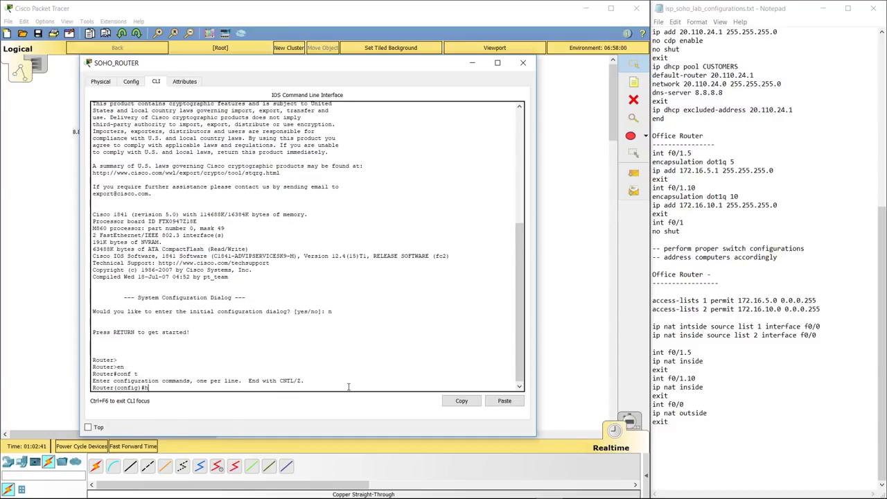
pyautogui.write('hostname SOHO_ROUTER')
pyautogui.press('Return')
# Enable synchronous logging on SOHO_ROUTER's console line 0 and return to global configuration mode.
pyautogui.write('line con 0')
pyautogui.press('Return')
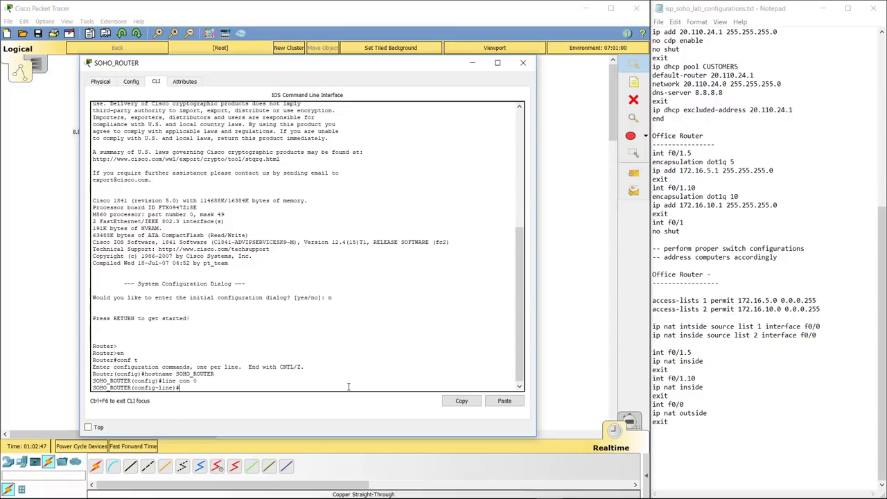
pyautogui.write('logging sy')
pyautogui.press('Tab')
pyautogui.press('Return')
pyautogui.write('exit')
pyautogui.press('Return')
pyautogui.press('Return')
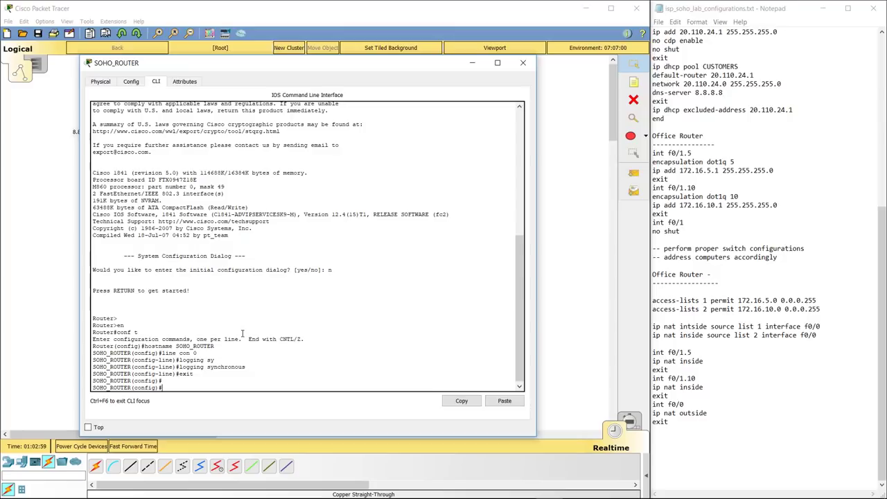
# Configure SOHO_ROUTER's FastEthernet0/0 to obtain its IP address by DHCP, enable the interface and exit its configuration.
pyautogui.moveTo(260, 68); pyautogui.dragTo(279, 359)
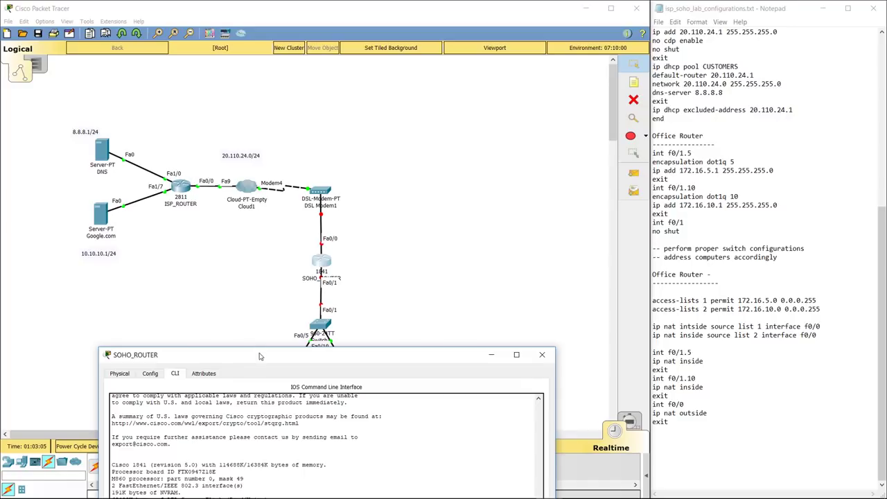
pyautogui.moveTo(260, 354); pyautogui.dragTo(257, 86)
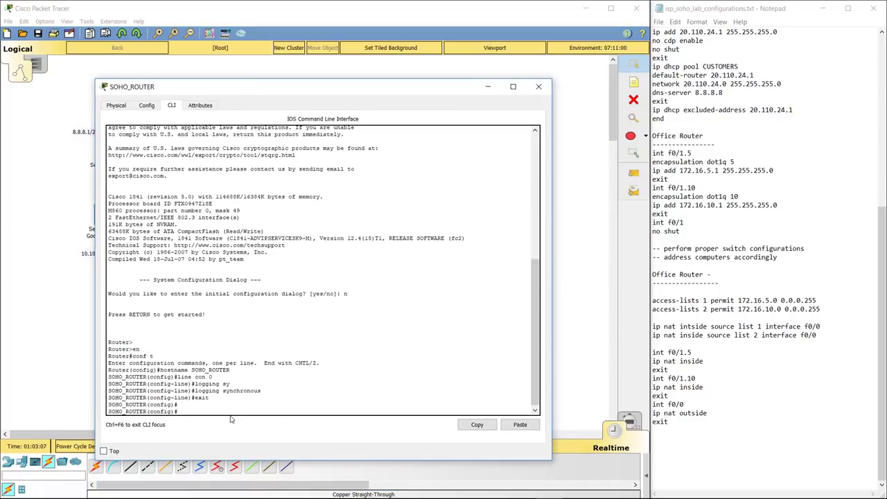
pyautogui.write('int f0/0')
pyautogui.press('Return')
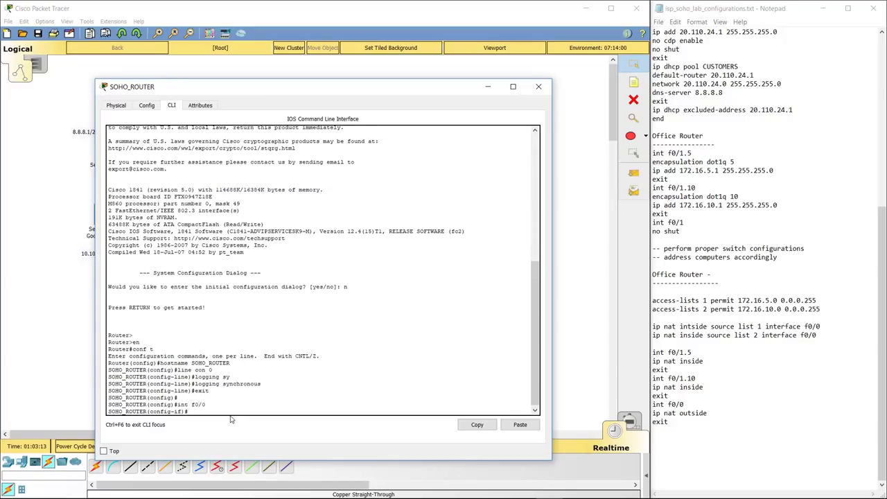
pyautogui.write('ip dh')
pyautogui.press('BackSpace')
pyautogui.write('add dhcp')
pyautogui.press('Return')
pyautogui.write('no shut')
pyautogui.press('Return')
pyautogui.write('exit')
pyautogui.press('Return')
pyautogui.press('Return')
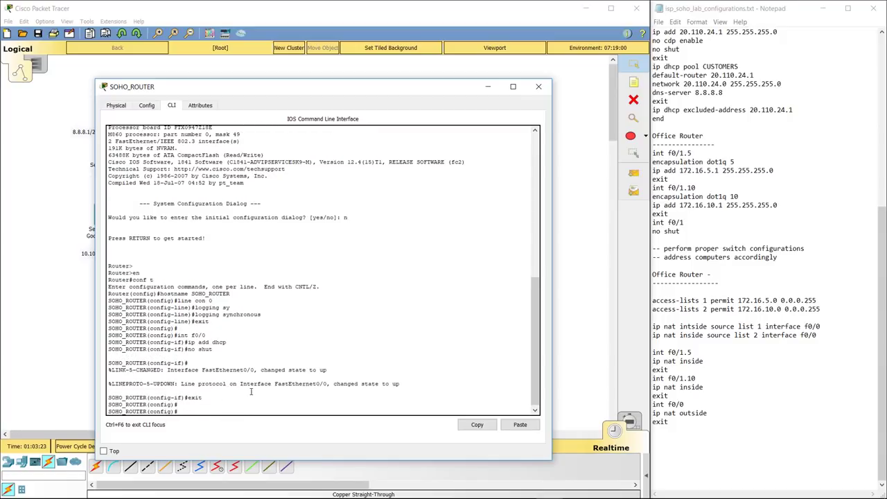
pyautogui.moveTo(306, 93); pyautogui.dragTo(328, 336)
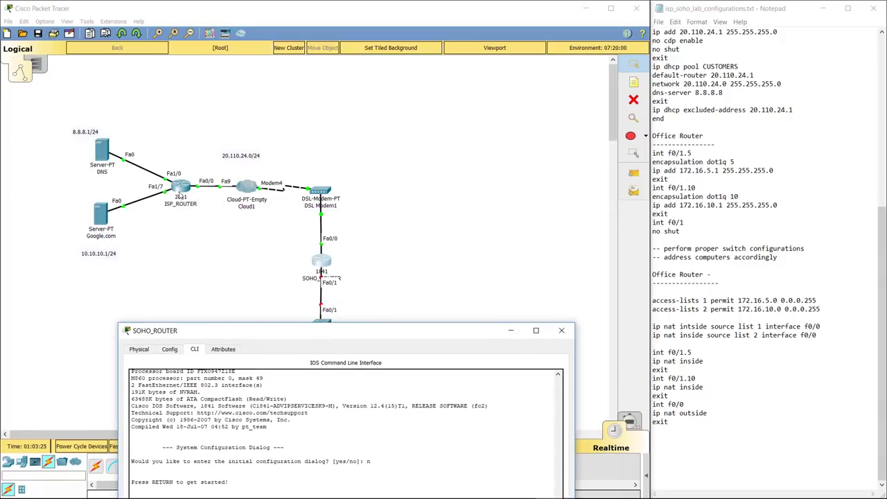
pyautogui.moveTo(386, 333); pyautogui.dragTo(395, 119)
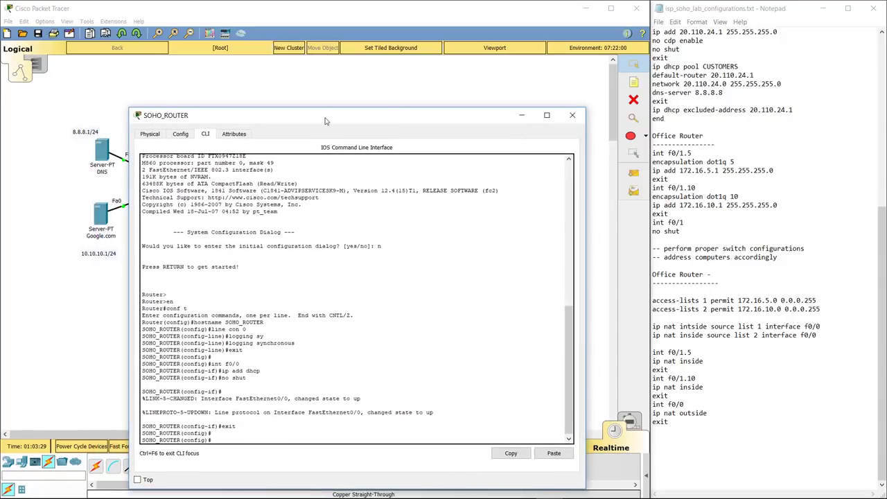
pyautogui.moveTo(325, 121); pyautogui.dragTo(312, 90)
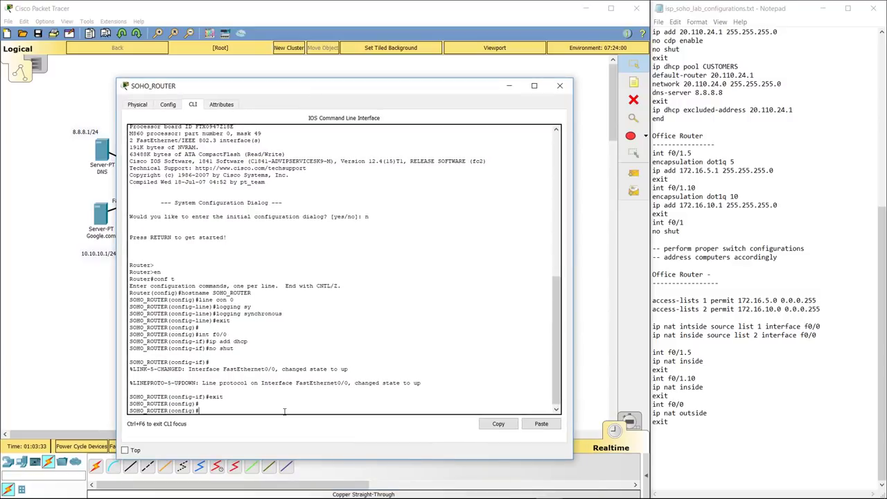
pyautogui.moveTo(490, 88); pyautogui.dragTo(458, 373)
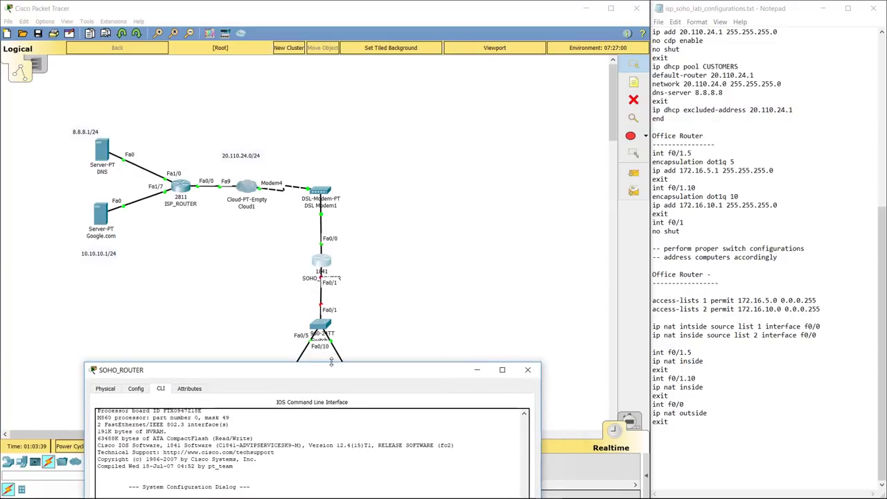
pyautogui.moveTo(331, 368); pyautogui.dragTo(338, 56)
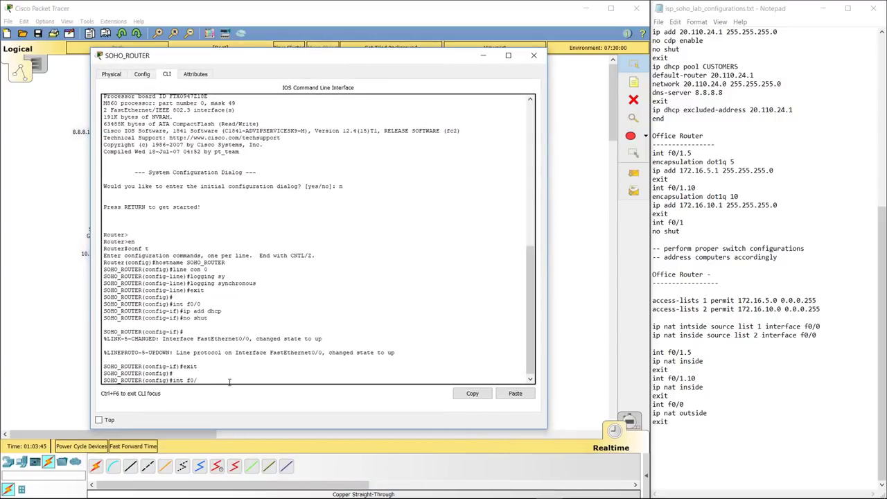
# Configure subinterface f0/1.5 on SOHO_ROUTER with dot1Q encapsulation for VLAN 5 and IP address 172.16.5.1 255.255.255.0.
pyautogui.press('Return')
pyautogui.write('enc')
pyautogui.press('Tab')
pyautogui.write('dot')
pyautogui.press('Tab')
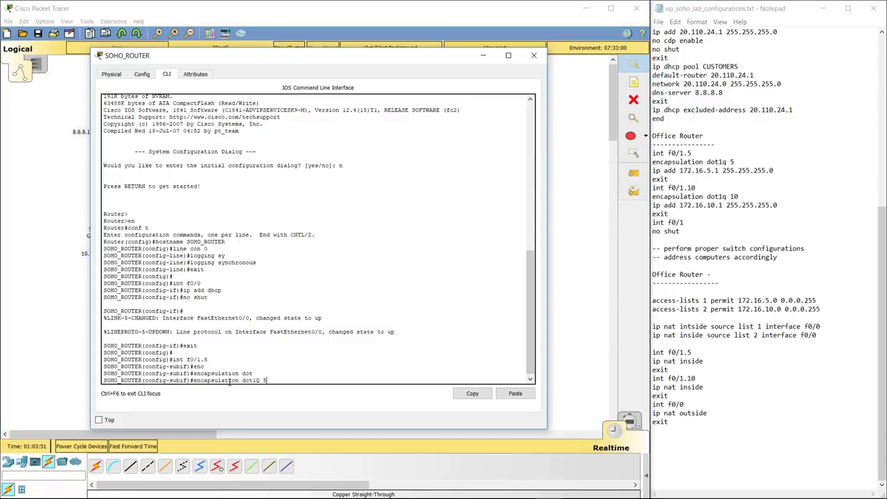
pyautogui.press('Return')
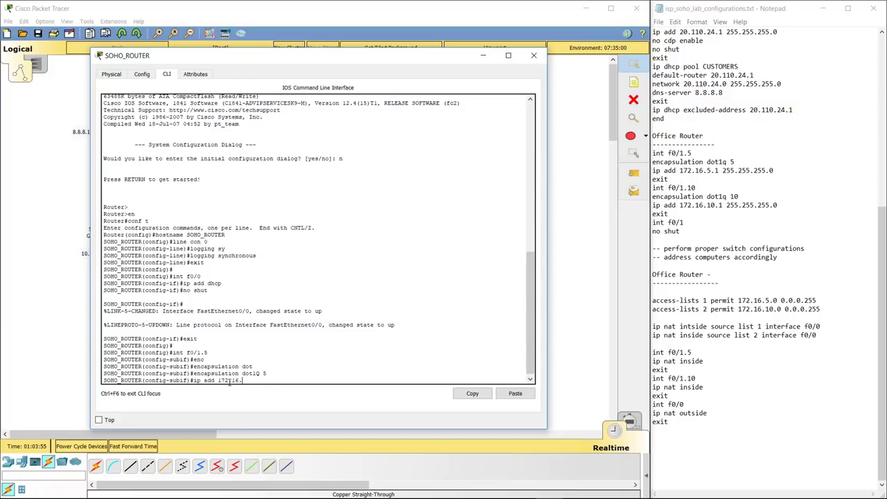
pyautogui.write('ip add 172.16.5.1 255.255.255.0')
pyautogui.press('Return')
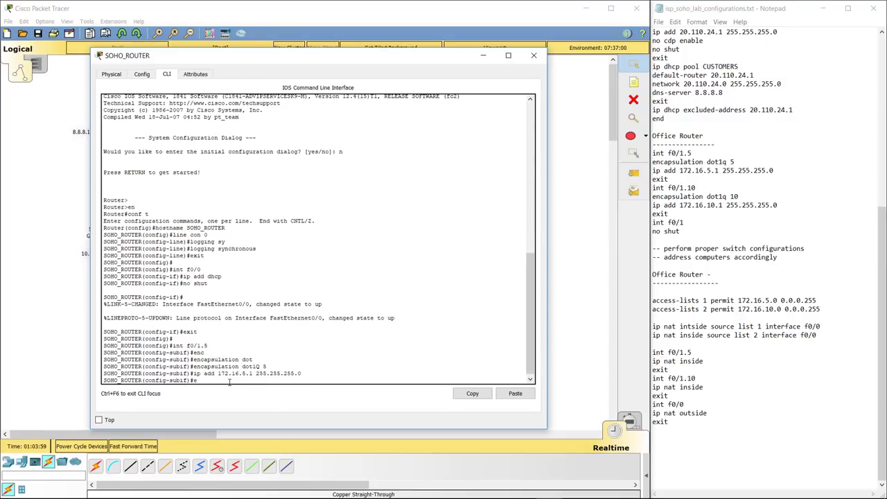
pyautogui.press('Return')
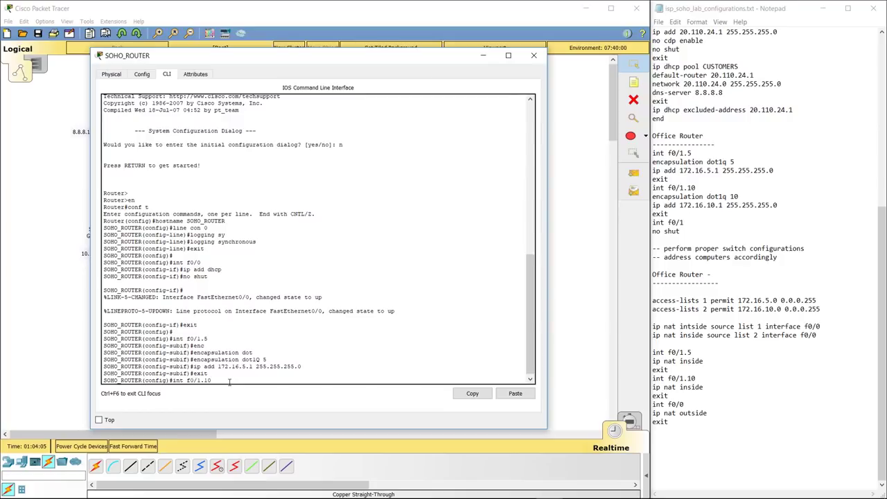
# Configure subinterface f0/1.10 on SOHO_ROUTER with dot1Q encapsulation for VLAN 10 and IP address 172.16.10.1 255.255.255.0.
pyautogui.press('Return')
pyautogui.write('encapsulation d')
pyautogui.press('Tab')
pyautogui.write('d')
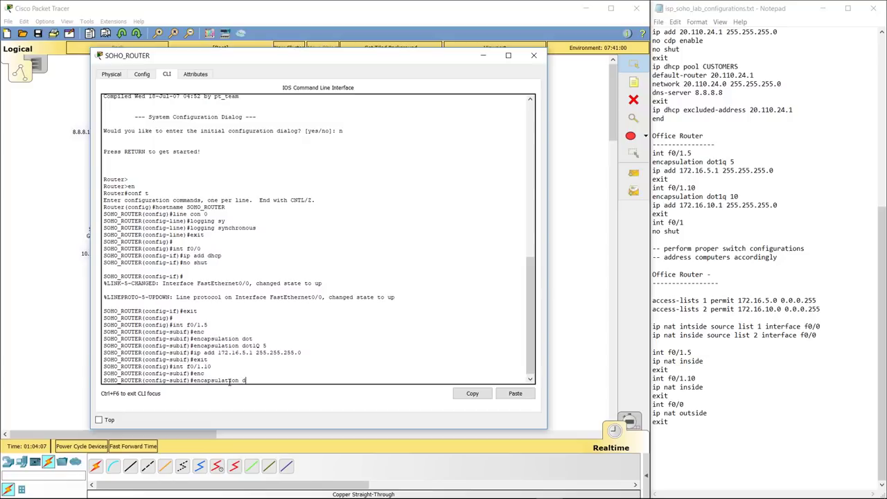
pyautogui.write('ot1Q 10')
pyautogui.press('Tab')
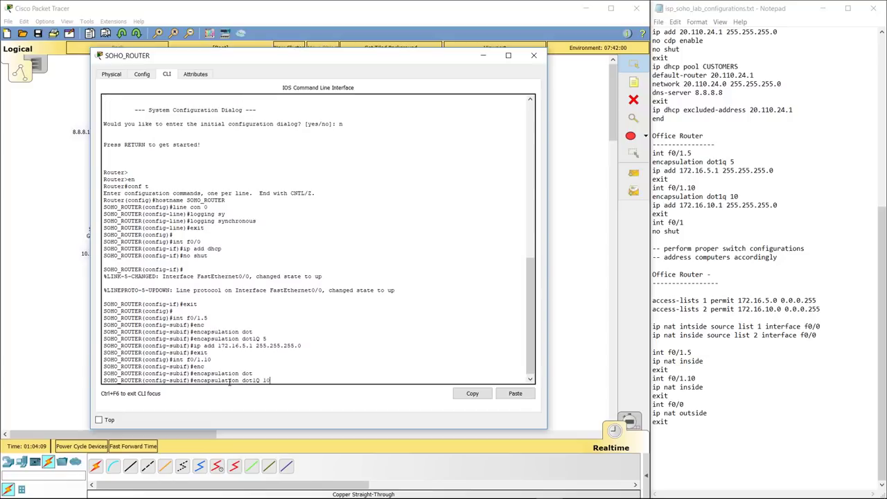
pyautogui.press('Return')
pyautogui.write('ip add 172.16.10.1 255.255.255.0')
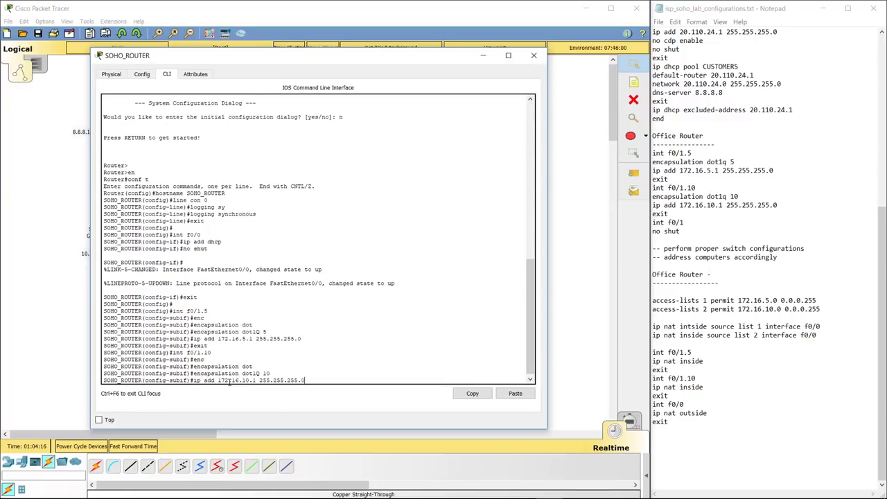
pyautogui.press('Return')
pyautogui.write('exit')
pyautogui.press('Return')
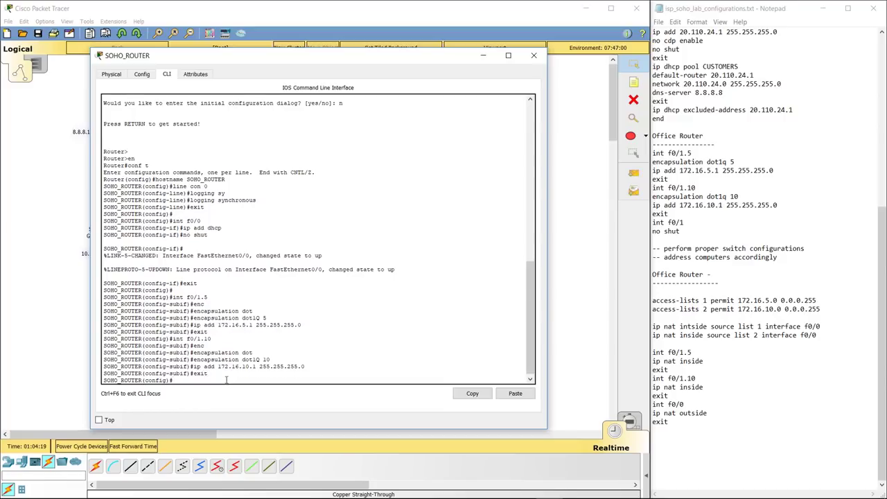
pyautogui.press('Return')
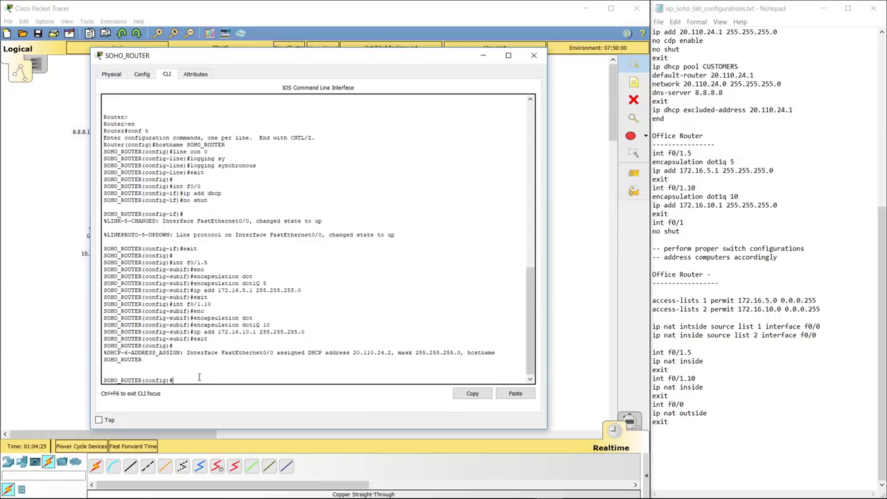
# Enable SOHO_ROUTER's physical interface f0/1 with no shut and return to global configuration mode.
pyautogui.write('int f0/1')
pyautogui.press('Return')
pyautogui.write('no shut')
pyautogui.press('Return')
pyautogui.write('ex')
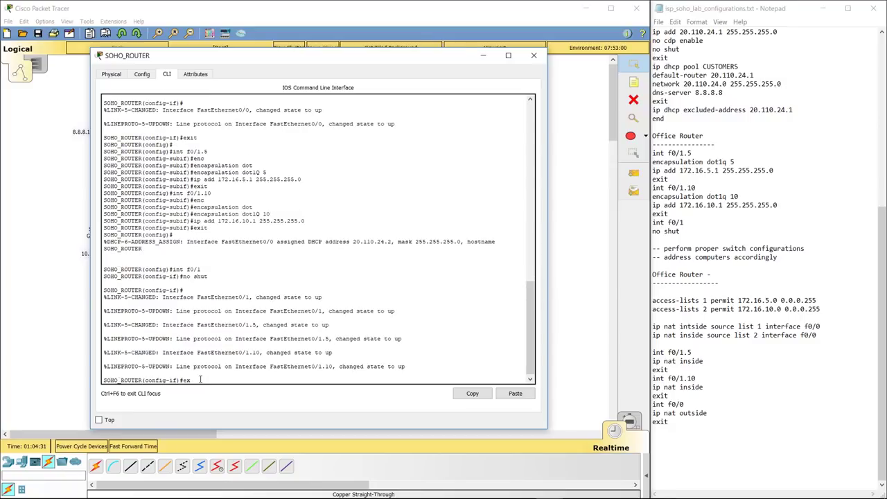
pyautogui.write('it')
pyautogui.press('Return')
pyautogui.press('Return')
# Check SOHO_ROUTER's interface addresses and status with do sh ip int br, and close its window.
pyautogui.write('h ip int br')
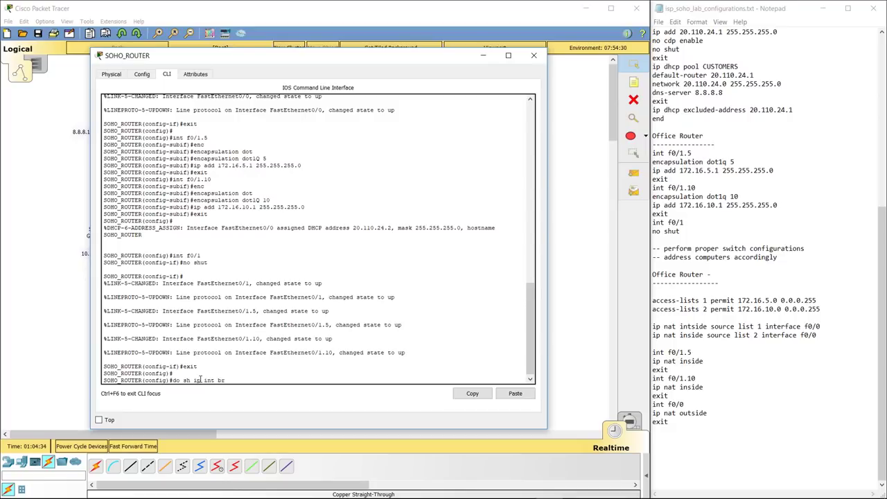
pyautogui.press('Return')
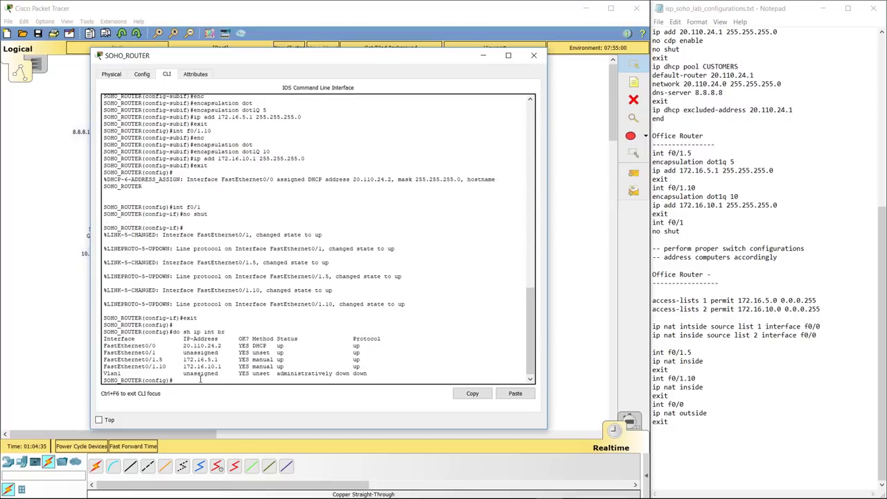
pyautogui.moveTo(222, 346); pyautogui.dragTo(183, 346)
pyautogui.click(187, 381)
pyautogui.click(534, 55)
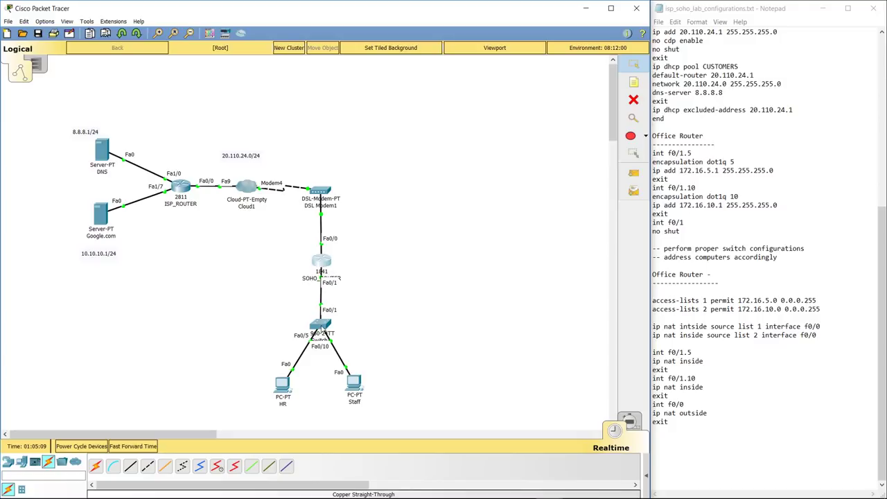
# Open Switch1's command-line interface in a repositioned and enlarged window.
pyautogui.click(321, 327)
pyautogui.moveTo(407, 121); pyautogui.dragTo(135, 93)
pyautogui.click(115, 109)
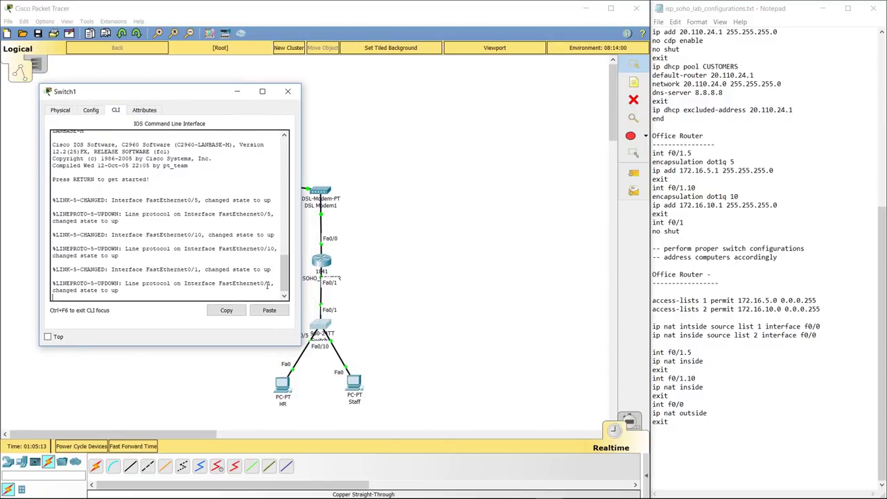
pyautogui.moveTo(299, 344); pyautogui.dragTo(465, 419)
# Enter Switch1's global configuration mode and set interface f0/1 to trunk mode with sw mode trunk, returning to global configuration.
pyautogui.press('Return')
pyautogui.write('en')
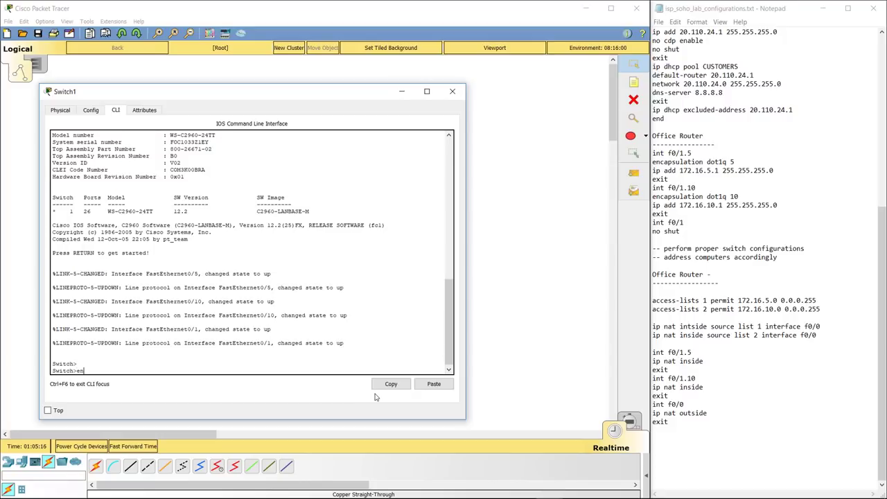
pyautogui.press('Return')
pyautogui.write('conf t')
pyautogui.press('Return')
pyautogui.write('int f0/1')
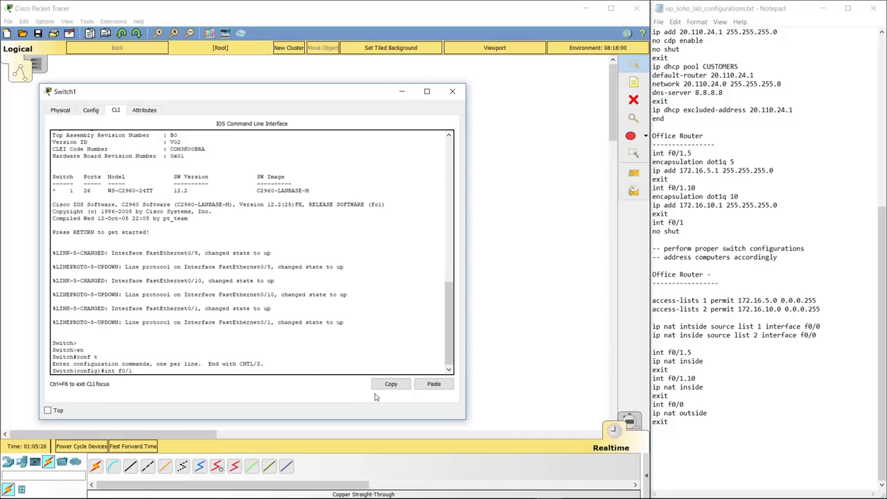
pyautogui.moveTo(276, 94); pyautogui.dragTo(323, 94)
pyautogui.press('Return')
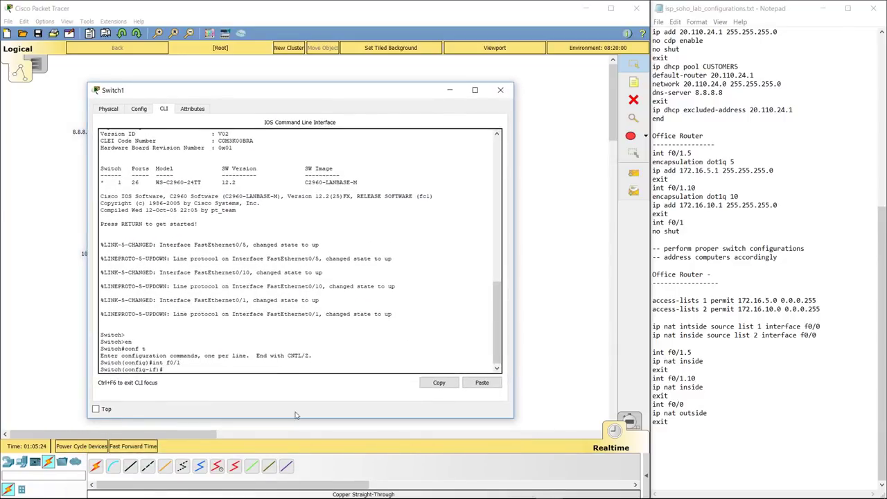
pyautogui.write('sw mode trunk')
pyautogui.press('Return')
pyautogui.press('Return')
pyautogui.write('e')
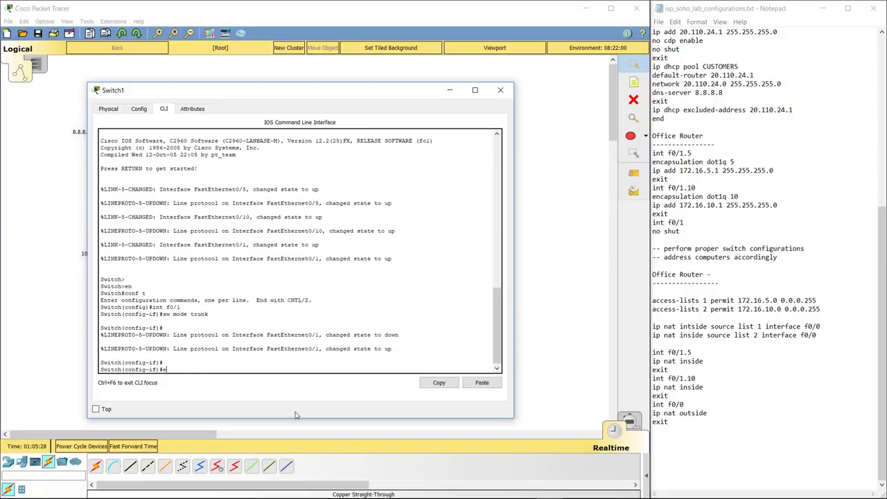
pyautogui.write('xit')
pyautogui.press('Return')
pyautogui.press('Return')
# Create VLAN 5 on Switch1 and name it HR.
pyautogui.write('vlan 5')
pyautogui.press('Return')
pyautogui.write('name HR')
pyautogui.press('Return')
pyautogui.write('exit')
pyautogui.press('Return')
# Create VLAN 10 on Switch1 and name it STAFF.
pyautogui.write('vlan 10')
pyautogui.press('Return')
pyautogui.write('name STAFF')
pyautogui.press('Return')
pyautogui.write('exit')
pyautogui.press('Return')
pyautogui.press('Return')
# Set Switch1's interface f0/5 to access mode and assign it to VLAN 5.
pyautogui.write('itch(config)#int')
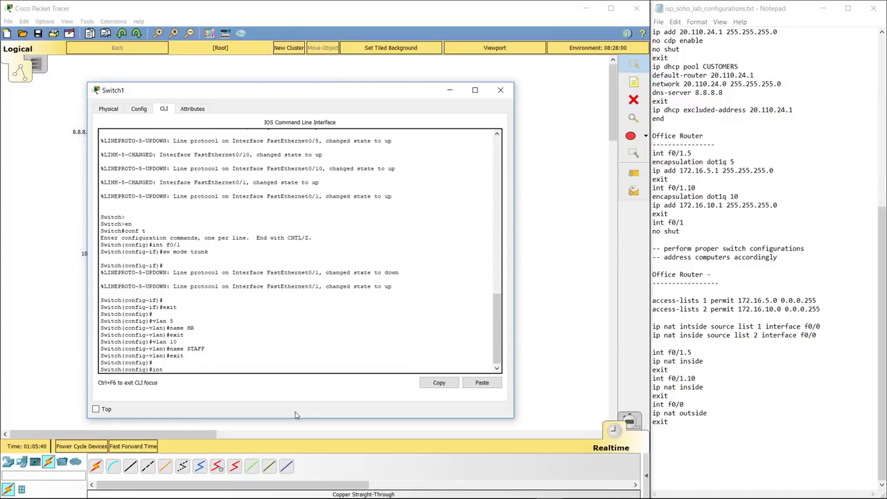
pyautogui.write(' f0/5')
pyautogui.press('Return')
pyautogui.write('sw mode acc')
pyautogui.press('Return')
pyautogui.write('sw acc vlan 5')
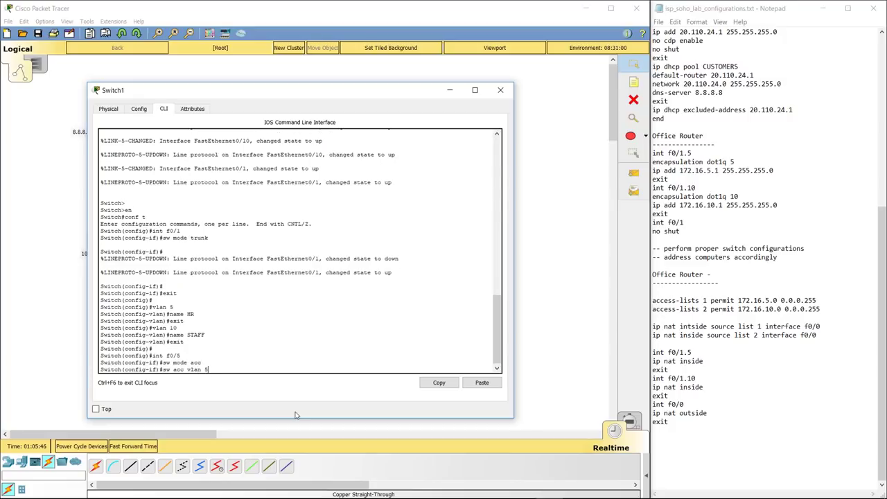
pyautogui.press('Return')
pyautogui.write('exit')
pyautogui.press('Return')
# Set Switch1's interface f0/10 to access mode in VLAN 10, leave configuration mode and close the switch window.
pyautogui.write('int')
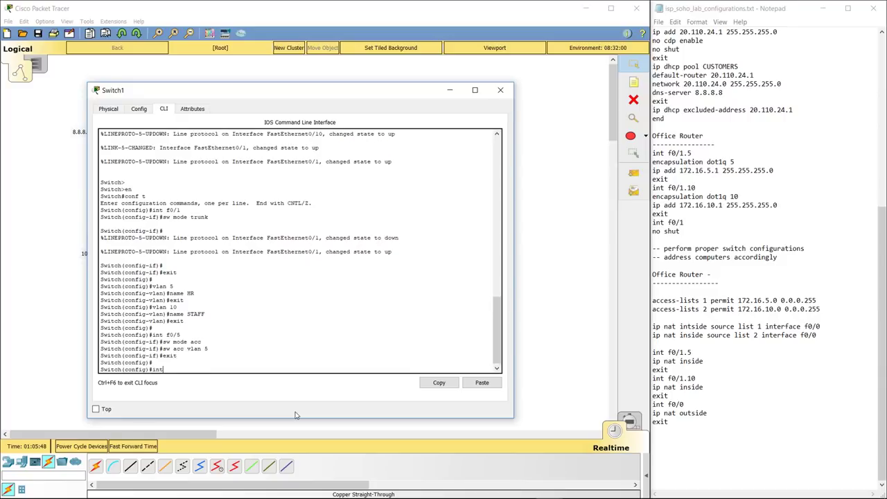
pyautogui.write(' f0/10')
pyautogui.press('Return')
pyautogui.write('sw mode acc')
pyautogui.press('Return')
pyautogui.write('sw acc vlan 10')
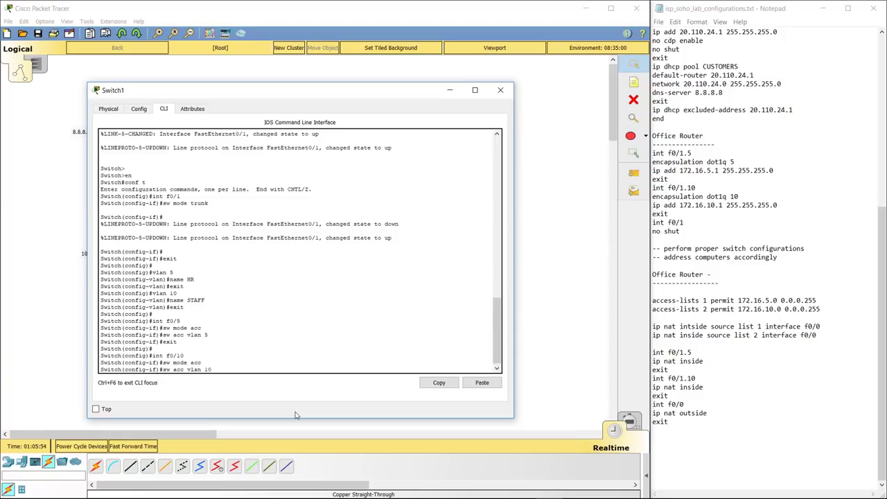
pyautogui.press('Return')
pyautogui.write('exit')
pyautogui.press('Return')
pyautogui.press('Return')
pyautogui.write('exit')
pyautogui.press('Return')
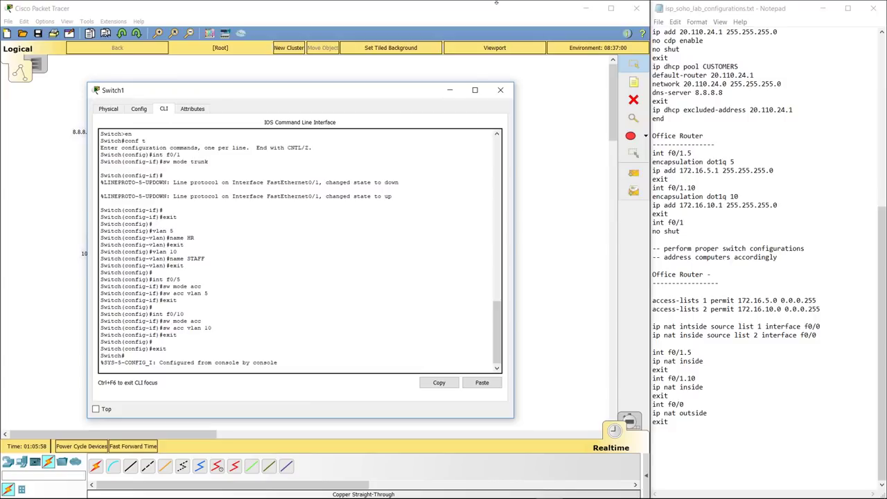
pyautogui.click(500, 90)
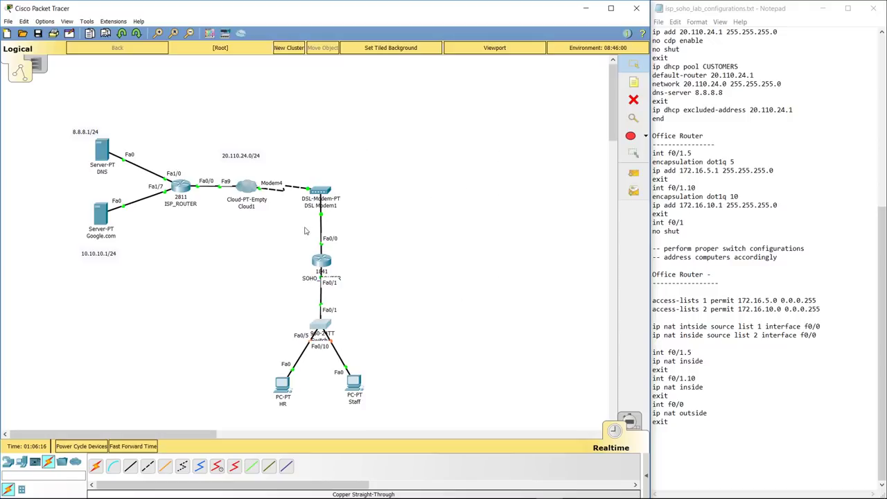
# Open SOHO_ROUTER's command line in an enlarged window and create access-list 1 permitting 172.16.5.0 0.0.0.255.
pyautogui.click(322, 269)
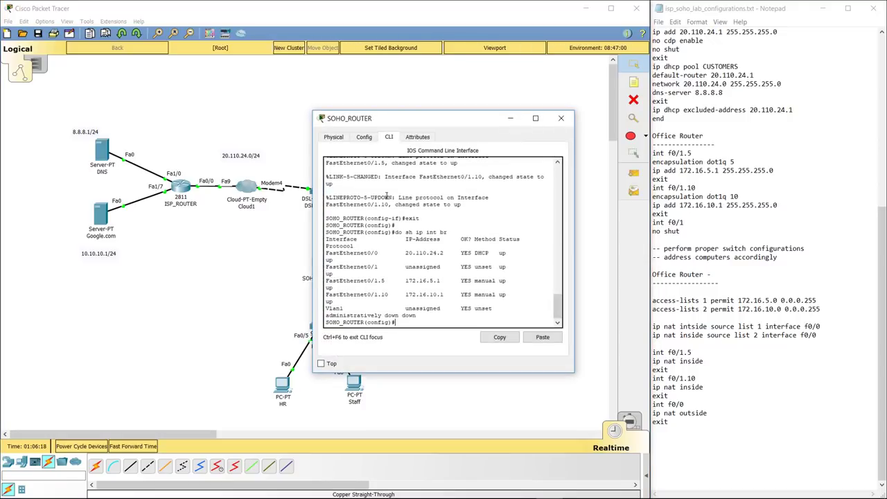
pyautogui.moveTo(429, 115); pyautogui.dragTo(230, 109)
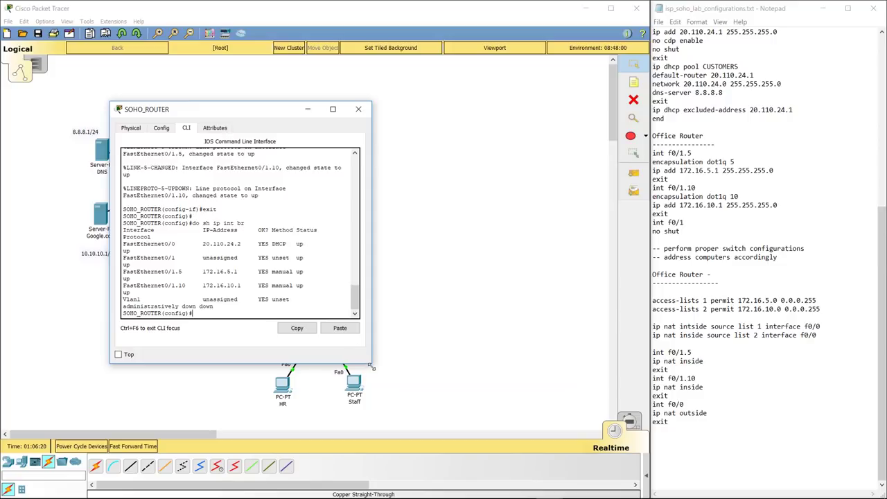
pyautogui.moveTo(370, 366); pyautogui.dragTo(419, 413)
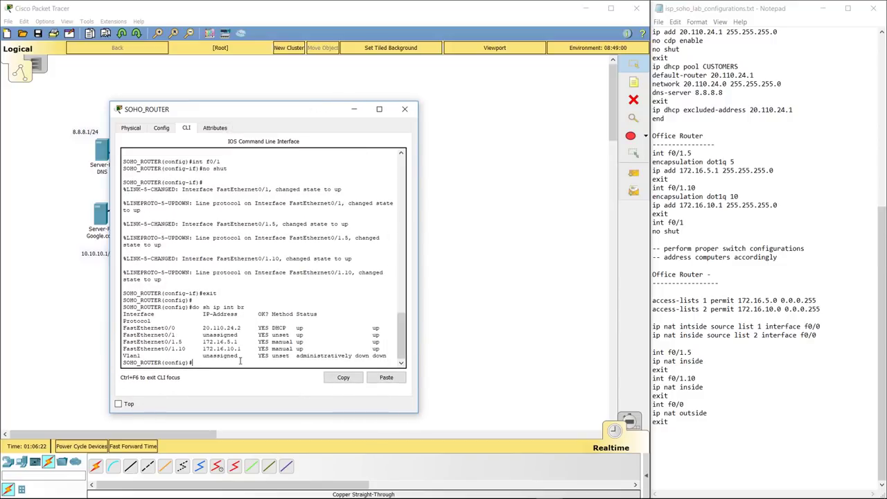
pyautogui.press('Return')
pyautogui.press('Return')
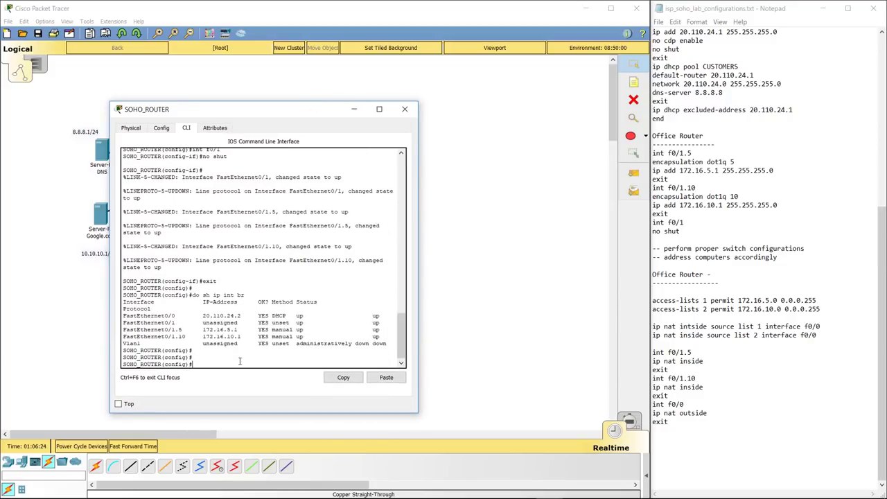
pyautogui.write('access')
pyautogui.press('Tab')
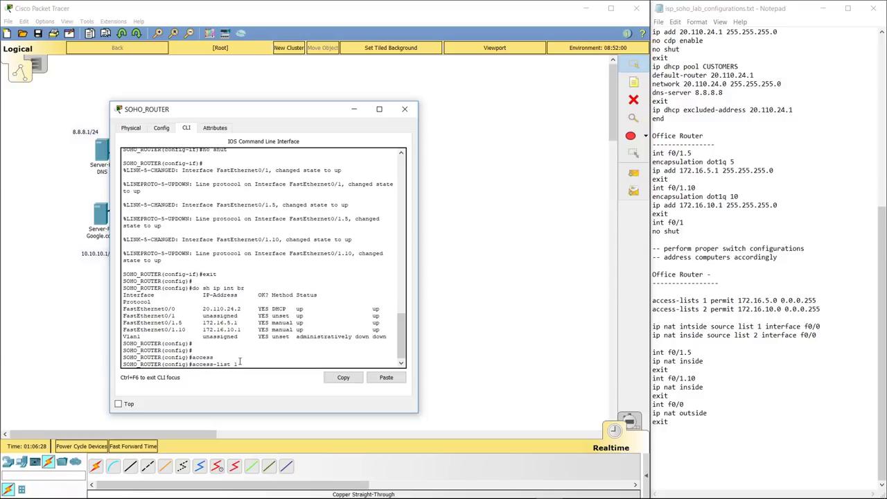
pyautogui.write('1 permit 172.16.5.0 0.0.0.255')
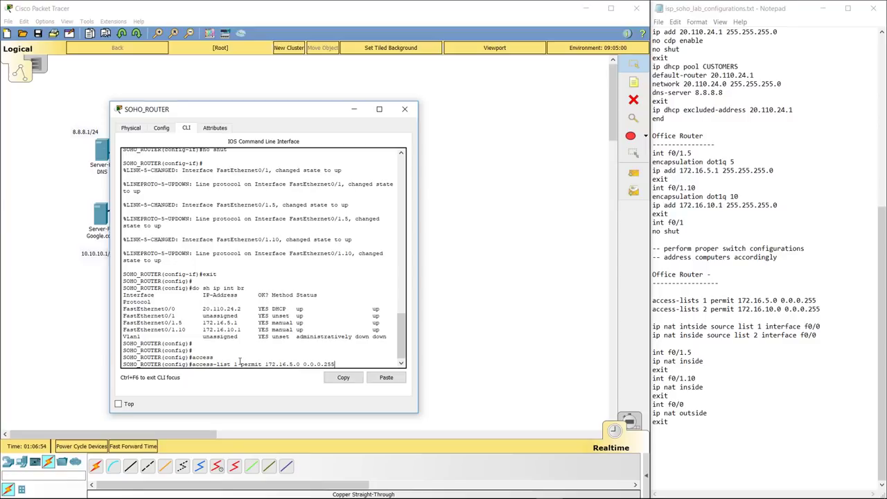
pyautogui.press('Return')
# Create access-list 2 on SOHO_ROUTER permitting 172.16.10.0 0.0.0.255.
pyautogui.write('access-')
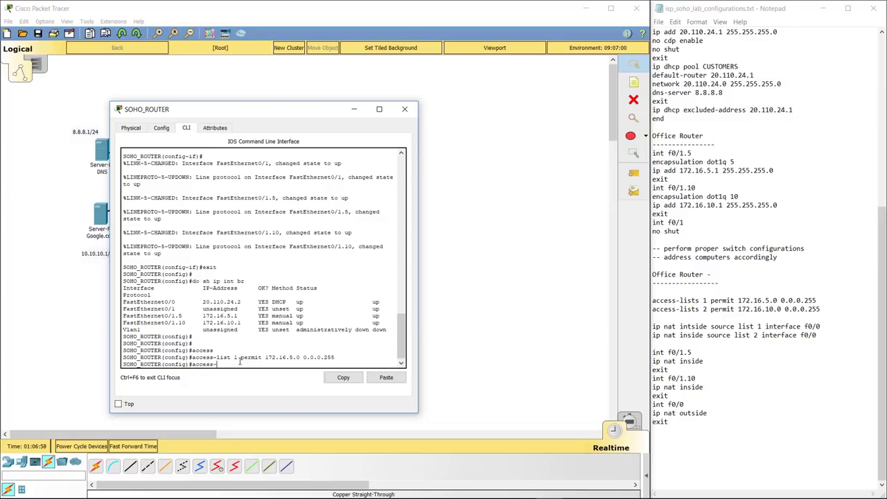
pyautogui.write('list 2 permit 172.16.10.0 0.0.0.255')
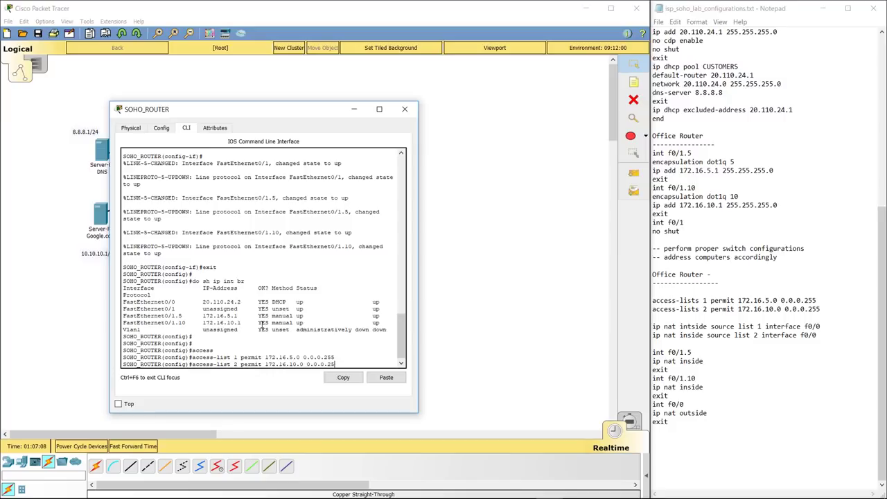
pyautogui.press('Return')
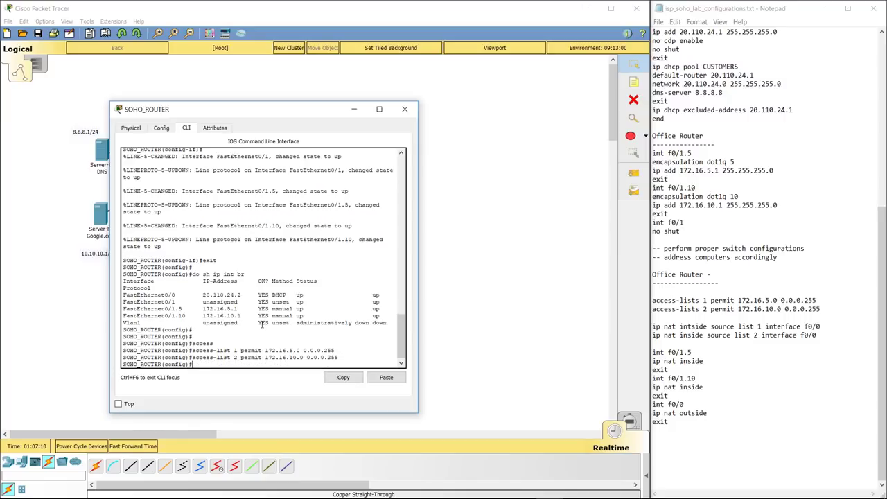
pyautogui.press('Return')
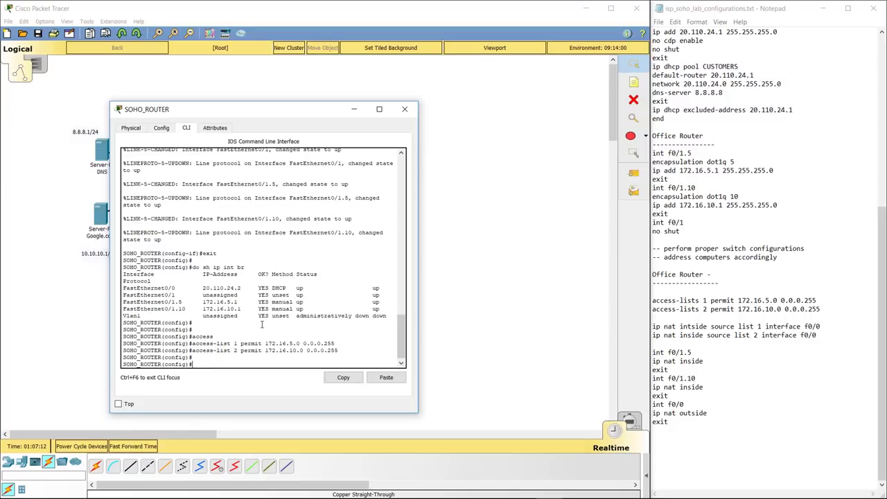
# Add ip nat inside source rules on SOHO_ROUTER translating list 1 and list 2 through interface f0/0.
pyautogui.write('ip nat inside source list 1 interface f0/0')
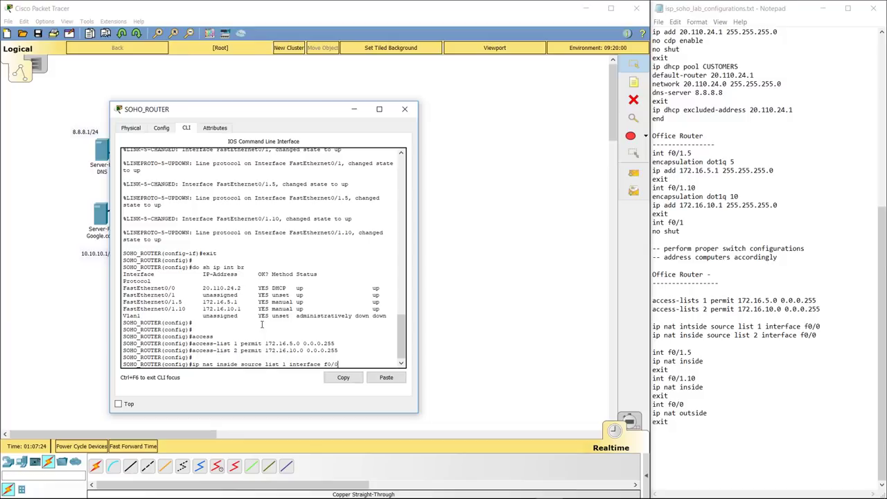
pyautogui.moveTo(252, 112); pyautogui.dragTo(313, 393)
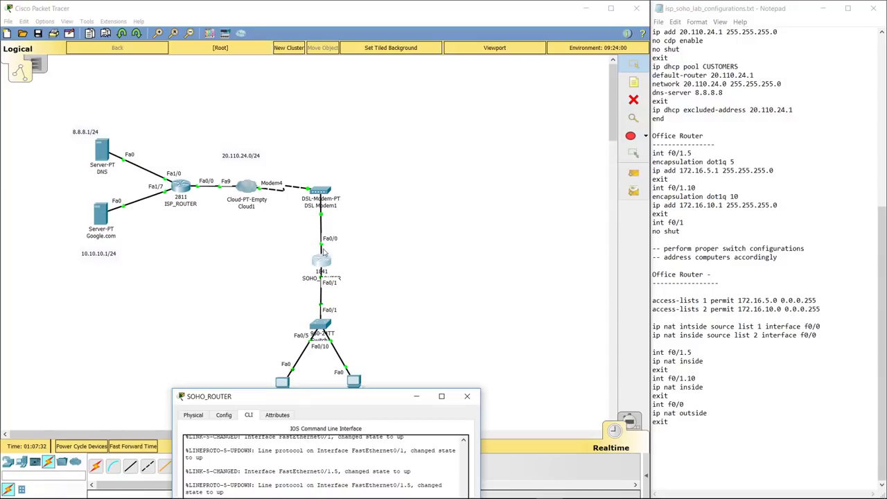
pyautogui.moveTo(321, 397); pyautogui.dragTo(257, 115)
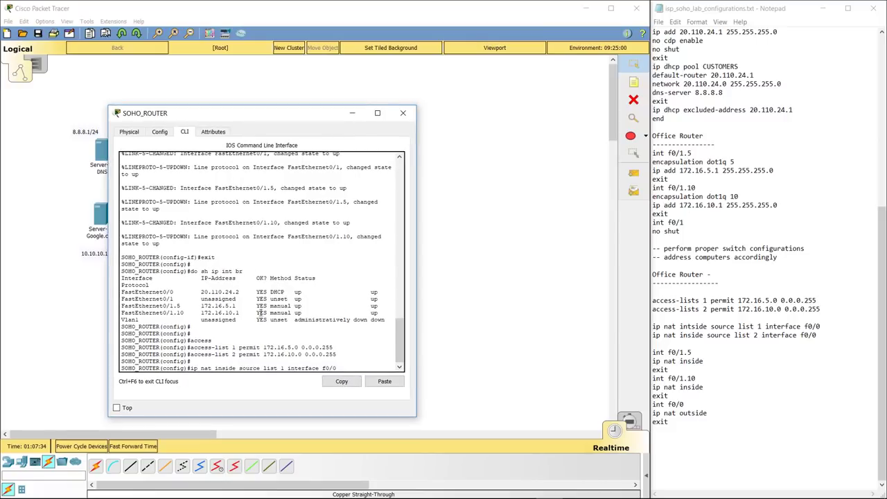
pyautogui.press('Return')
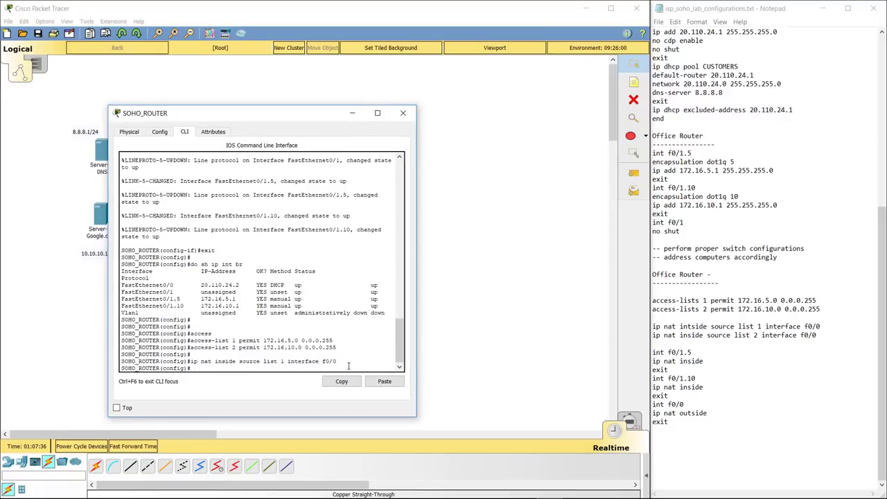
pyautogui.write('ip nat inside source list')
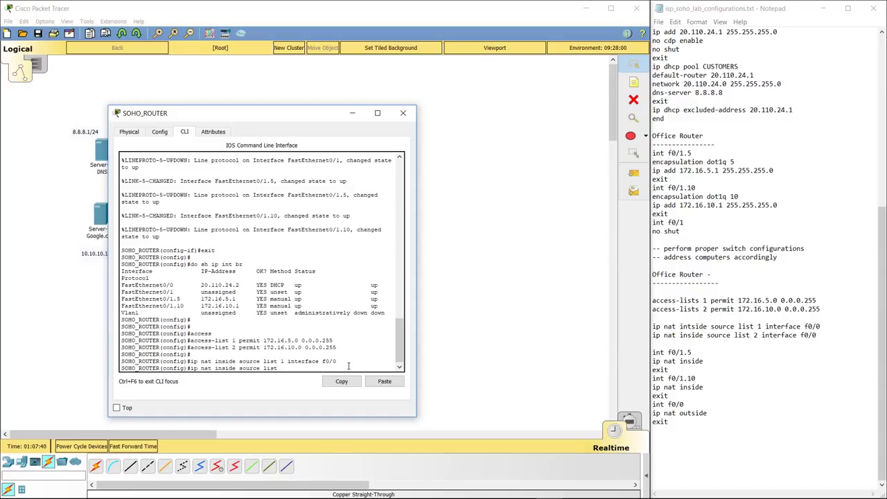
pyautogui.write(' 2 interface f0/0')
pyautogui.press('Return')
pyautogui.press('Return')
# Mark SOHO_ROUTER's subinterface f0/1.5 as ip nat inside and return to global configuration mode.
pyautogui.write('int')
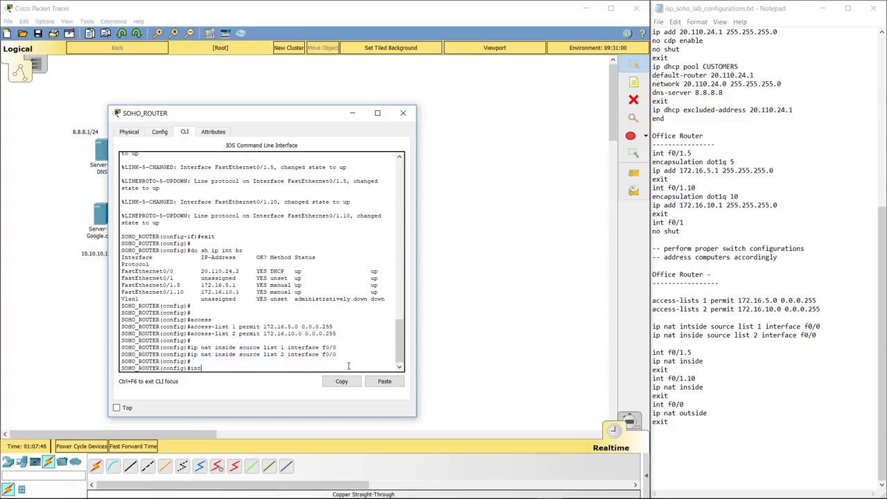
pyautogui.write(' f0/1.5')
pyautogui.press('Return')
pyautogui.write('ip nat')
pyautogui.write('inside')
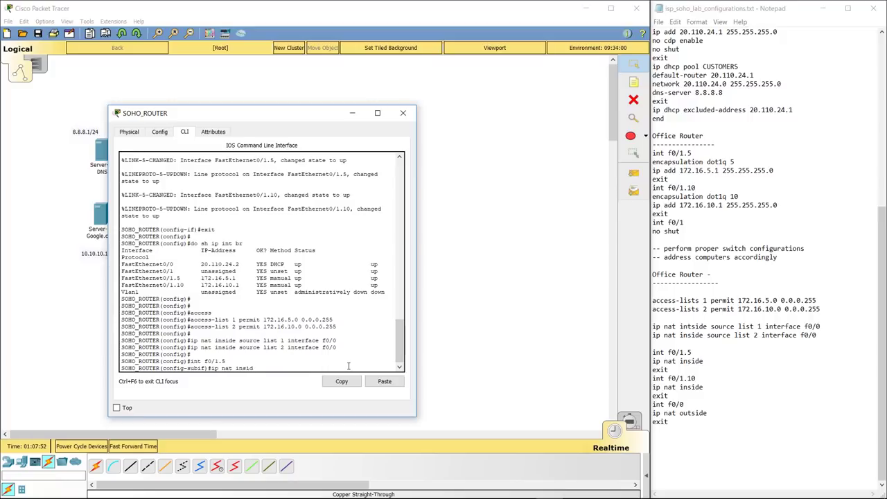
pyautogui.press('Return')
pyautogui.write('exit')
pyautogui.press('Return')
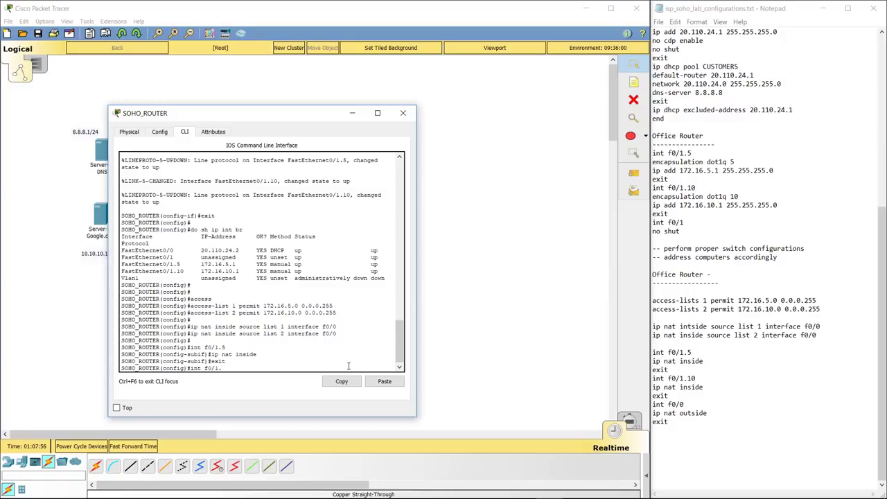
# Mark SOHO_ROUTER's subinterface f0/1.10 as ip nat inside and return to global configuration mode.
pyautogui.write('int f0/1.10')
pyautogui.press('Return')
pyautogui.write('ip nat inside')
pyautogui.press('Return')
pyautogui.write('exit')
pyautogui.press('Return')
pyautogui.press('Return')
# Mark SOHO_ROUTER's interface f0/0 as ip nat outside and return to global configuration mode.
pyautogui.write('int f0/')
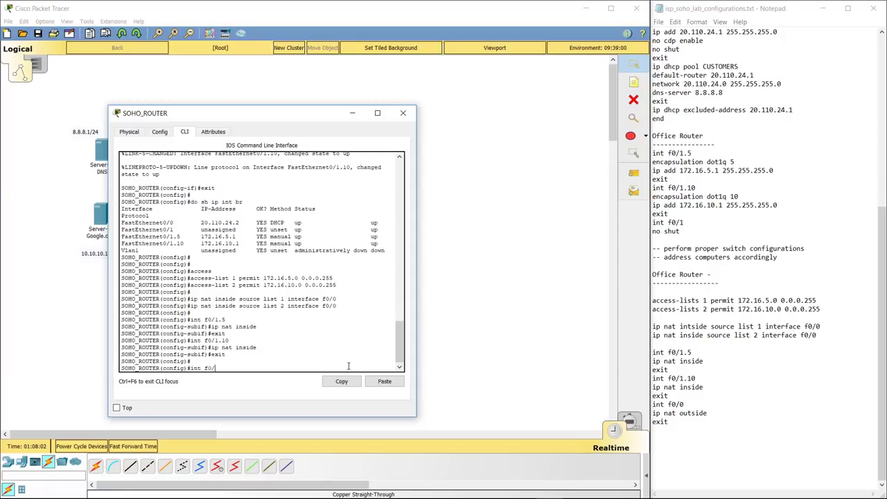
pyautogui.write('0')
pyautogui.press('Return')
pyautogui.write('ip nat outsi')
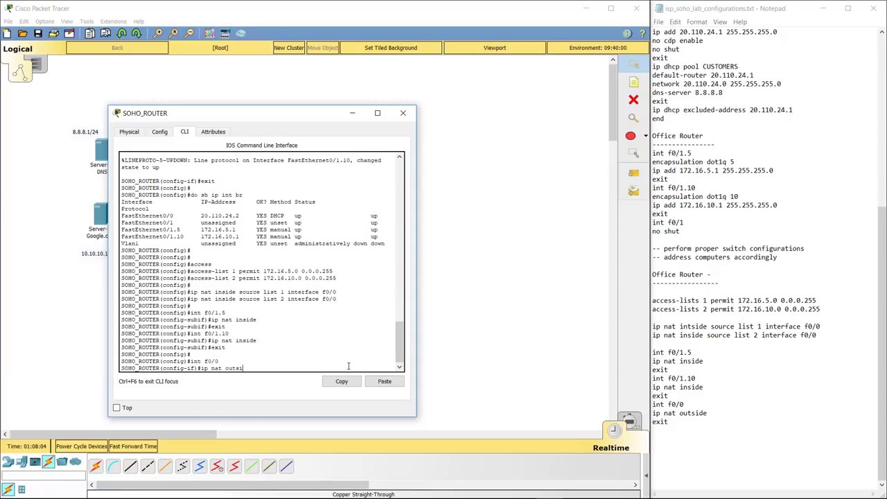
pyautogui.write('de')
pyautogui.press('Return')
pyautogui.write('exit')
pyautogui.press('Return')
# Save SOHO_ROUTER's configuration with do wr and minimize its window.
pyautogui.press('Return')
pyautogui.press('Return')
pyautogui.write('do wr')
pyautogui.press('Return')
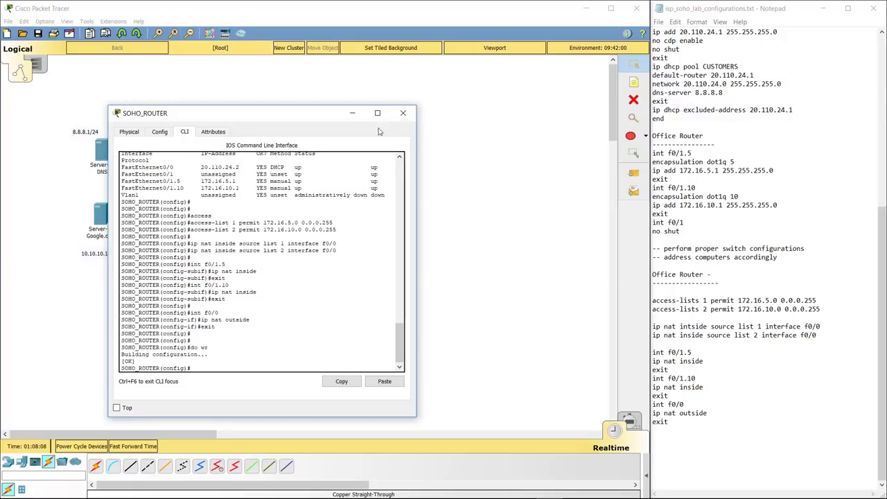
pyautogui.click(355, 116)
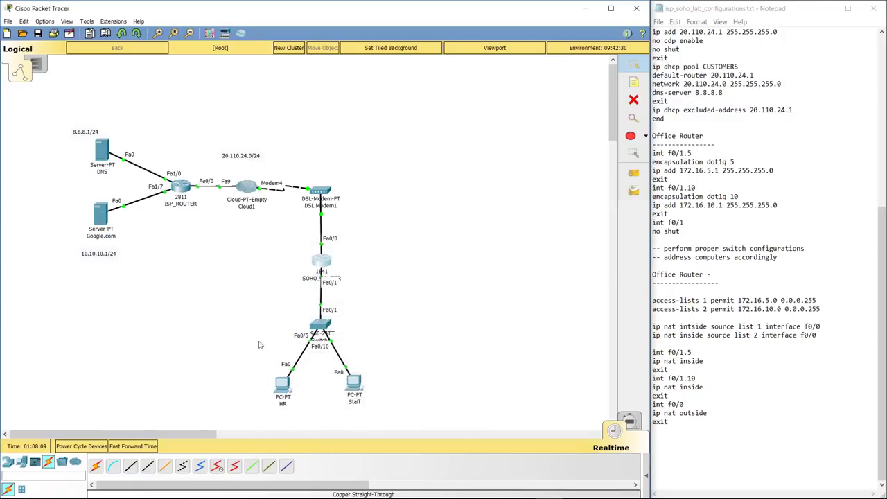
# Ping 172.16.5.1 from the HR PC's command prompt.
pyautogui.click(283, 384)
pyautogui.moveTo(395, 98); pyautogui.dragTo(408, 100)
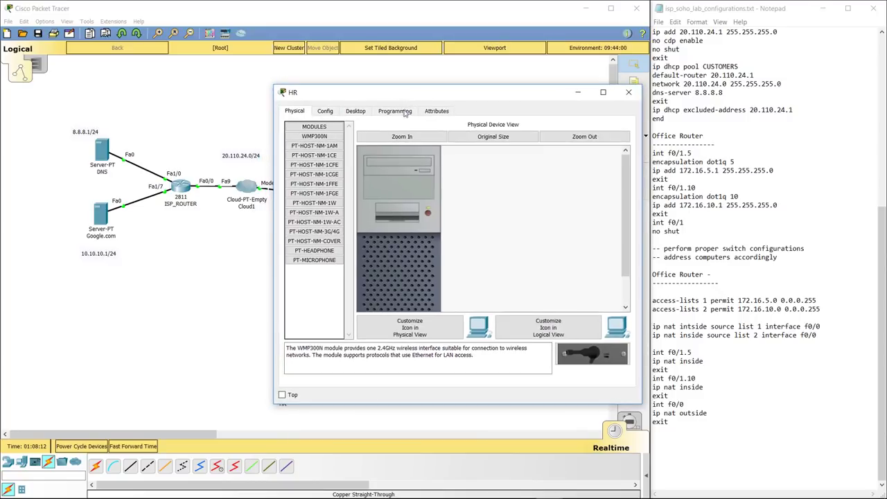
pyautogui.click(356, 111)
pyautogui.click(517, 148)
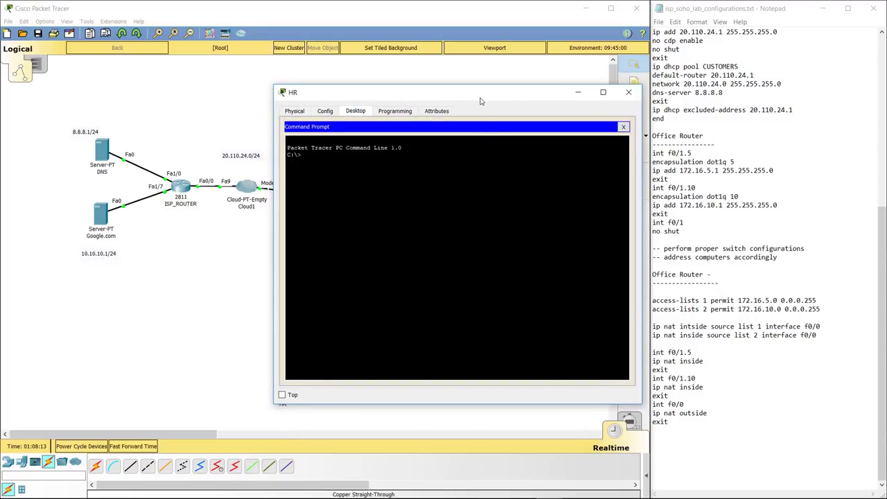
pyautogui.moveTo(481, 97); pyautogui.dragTo(578, 109)
pyautogui.write('ping 172.1')
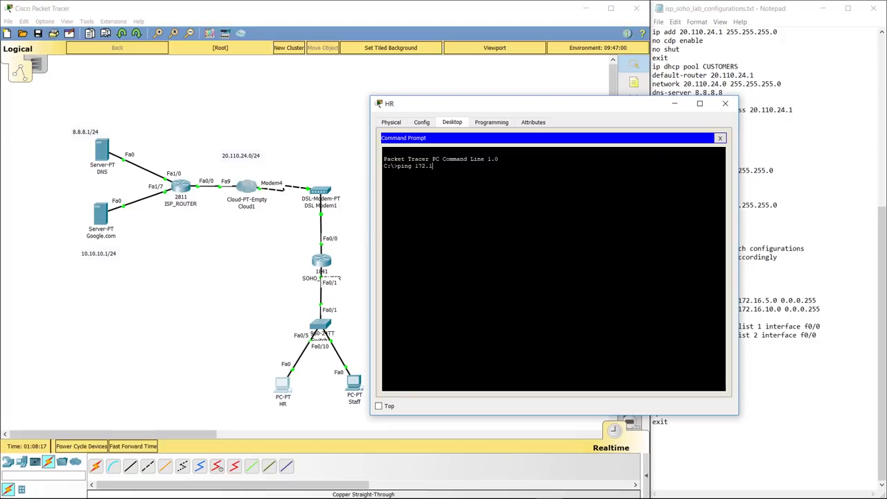
pyautogui.write('6.5.1')
pyautogui.press('Return')
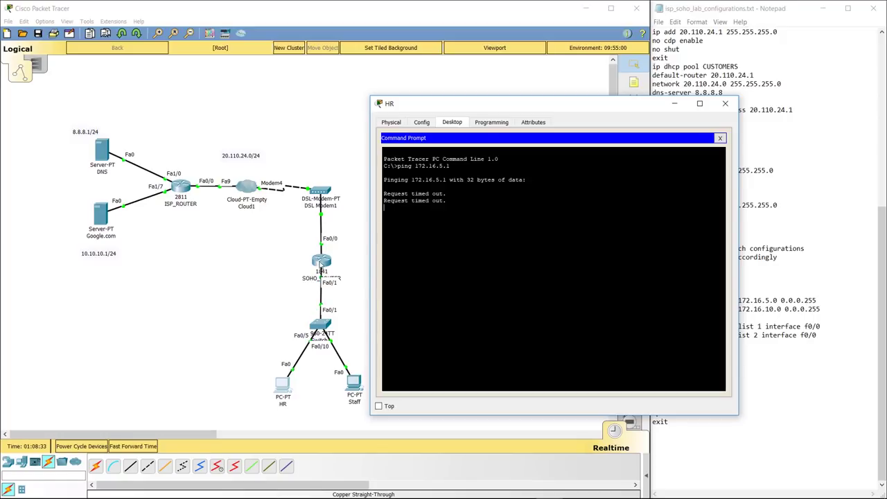
# List SOHO_ROUTER's interface addresses and status with do sh ip int br, and minimize its window.
pyautogui.click(320, 268)
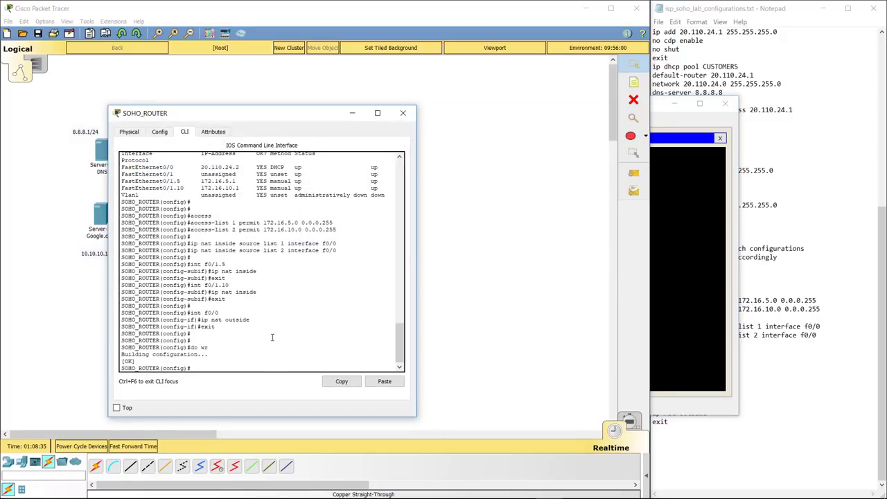
pyautogui.write('sh ip int br')
pyautogui.press('Return')
pyautogui.write('do sh ip int br')
pyautogui.press('Return')
pyautogui.press('Return')
pyautogui.press('Return')
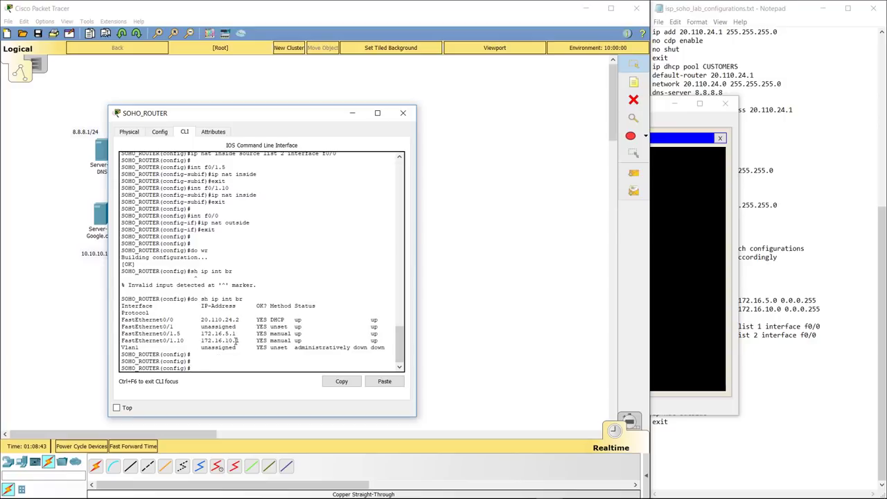
pyautogui.click(352, 113)
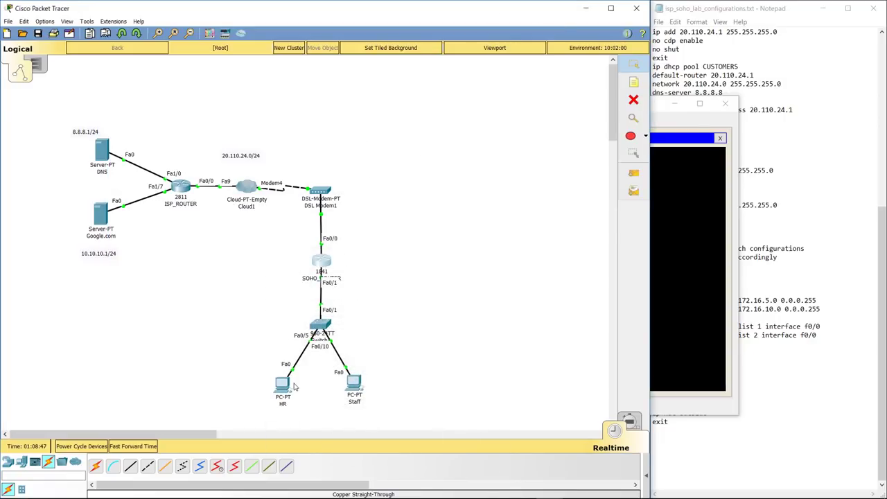
# Display Switch1's trunk ports with sh int trunk and close its window.
pyautogui.click(323, 326)
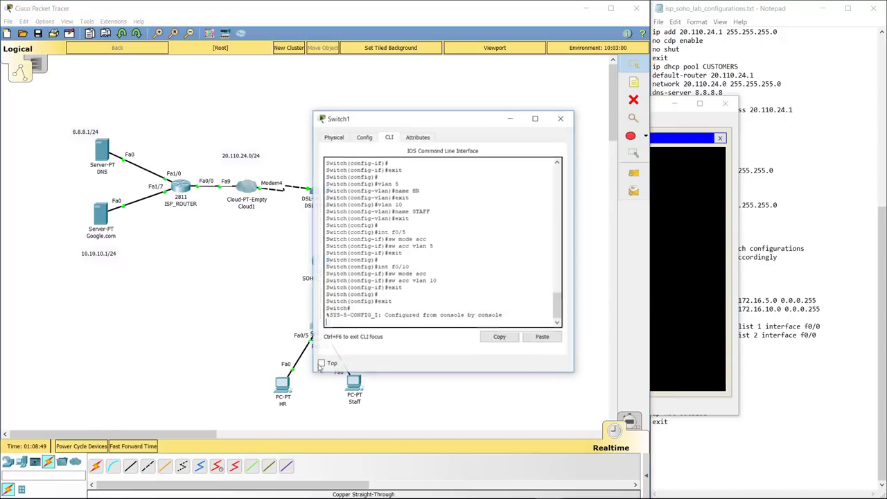
pyautogui.press('Return')
pyautogui.write('sh int trunk')
pyautogui.press('Return')
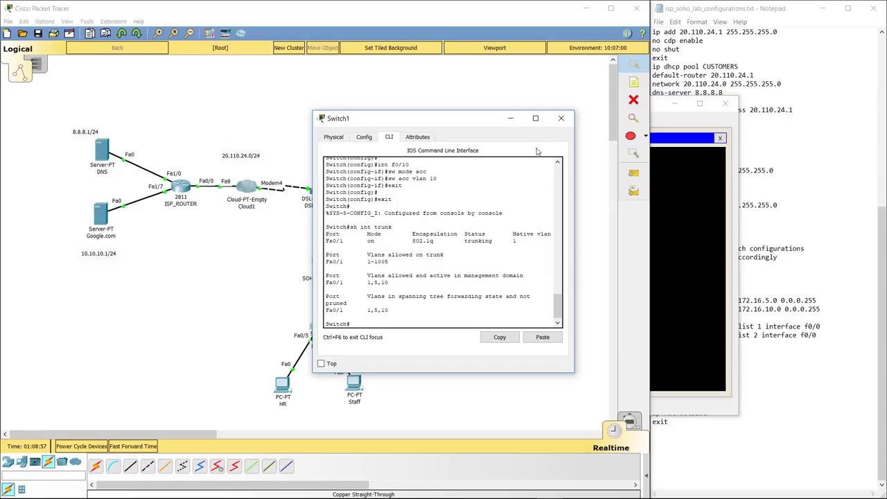
pyautogui.click(561, 118)
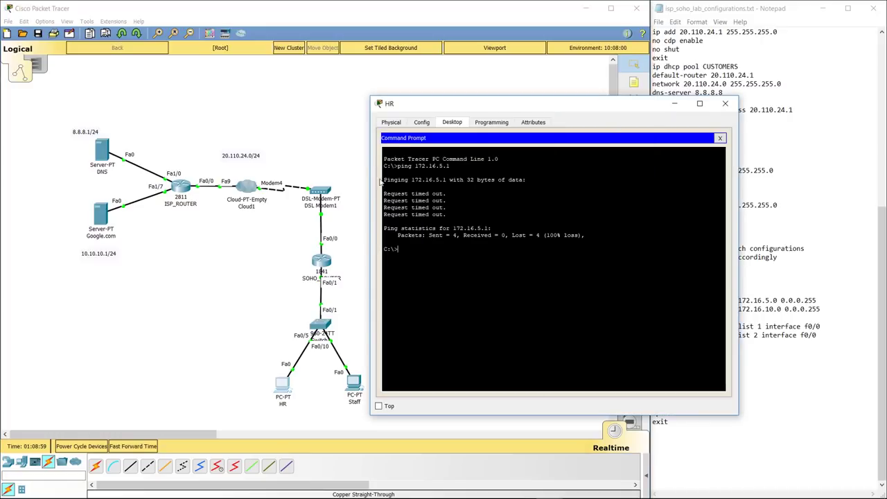
# Give the HR PC static IP 172.16.5.10, mask 255.255.255.0, default gateway 172.16.5.1 and DNS server 8.8.8.8.
pyautogui.click(720, 139)
pyautogui.click(405, 176)
pyautogui.click(509, 175)
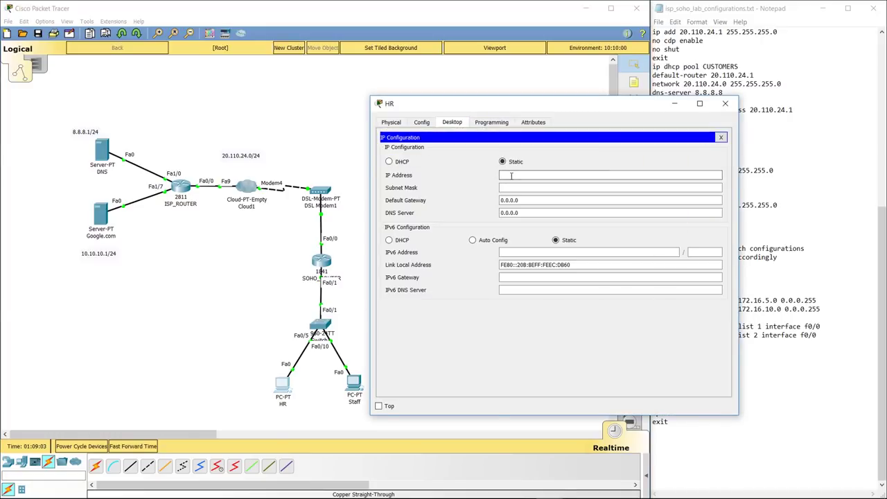
pyautogui.write('172')
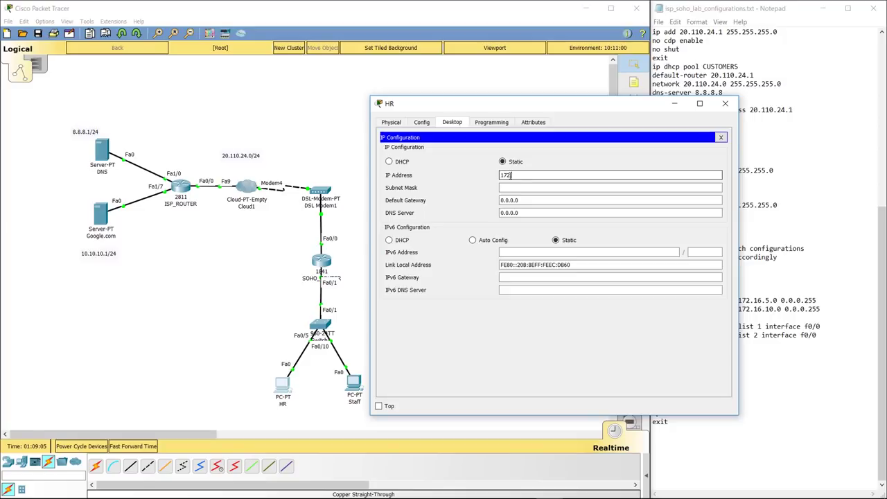
pyautogui.write('.16.5.10')
pyautogui.press('Tab')
pyautogui.write('255.255')
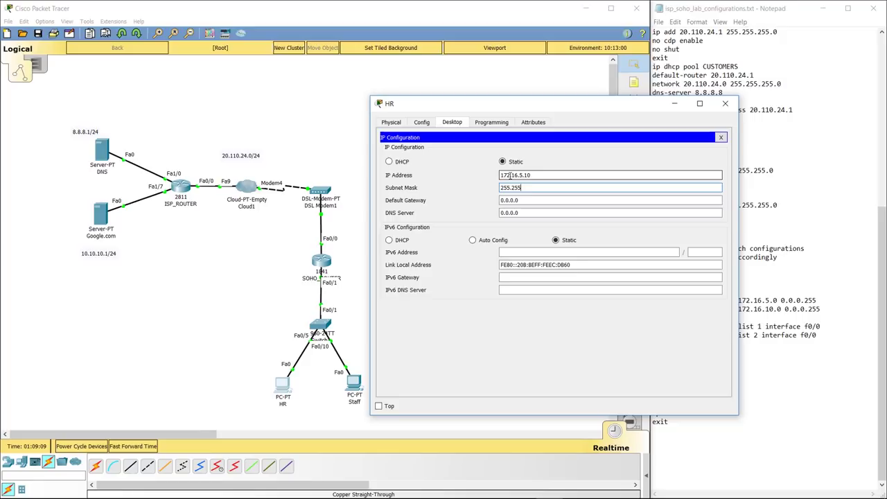
pyautogui.write('.255.0')
pyautogui.press('Tab')
pyautogui.write('172.16.5.1')
pyautogui.press('Tab')
pyautogui.write('8')
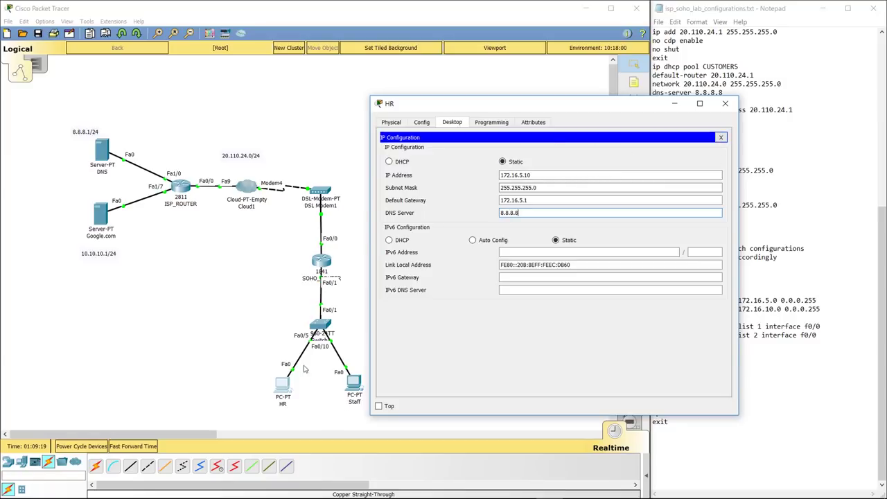
pyautogui.click(721, 137)
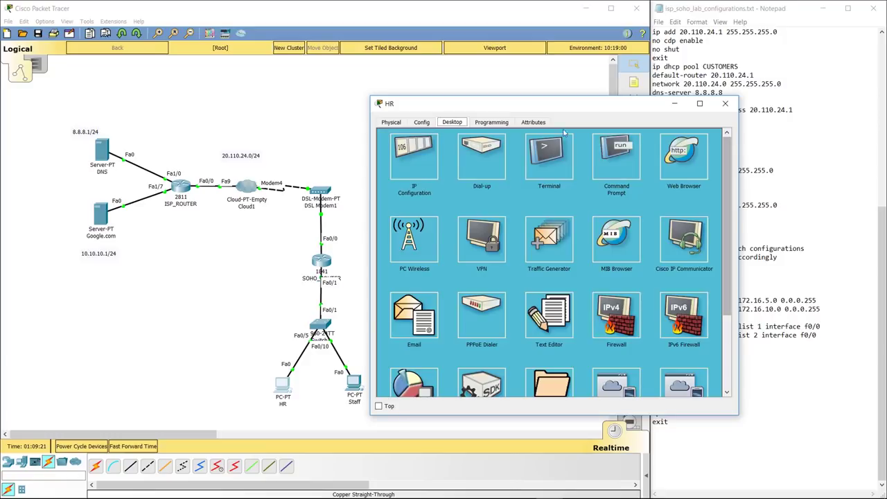
# Repeat the ping to the default gateway 172.16.5.1 from the HR PC.
pyautogui.click(601, 156)
pyautogui.press('Up')
pyautogui.press('Return')
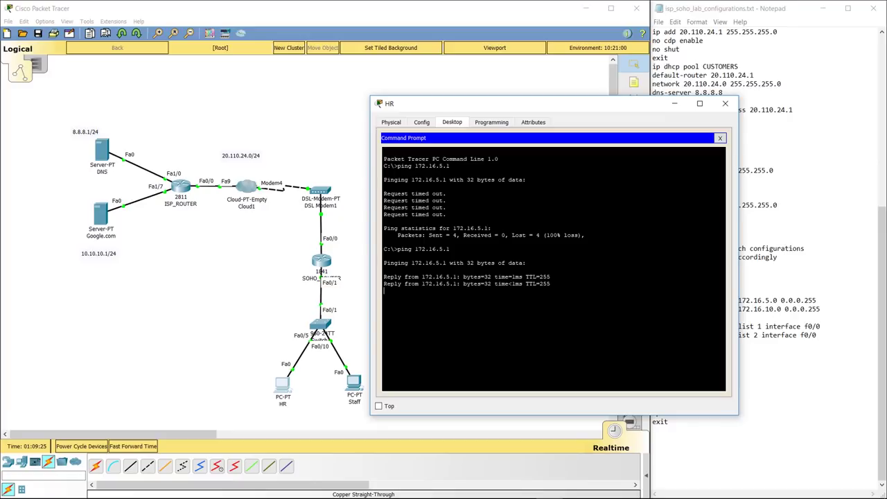
# Ping SOHO_ROUTER's outside address 20.110.24.2 and the ISP router at 20.110.24.1 from the HR PC.
pyautogui.write('ping')
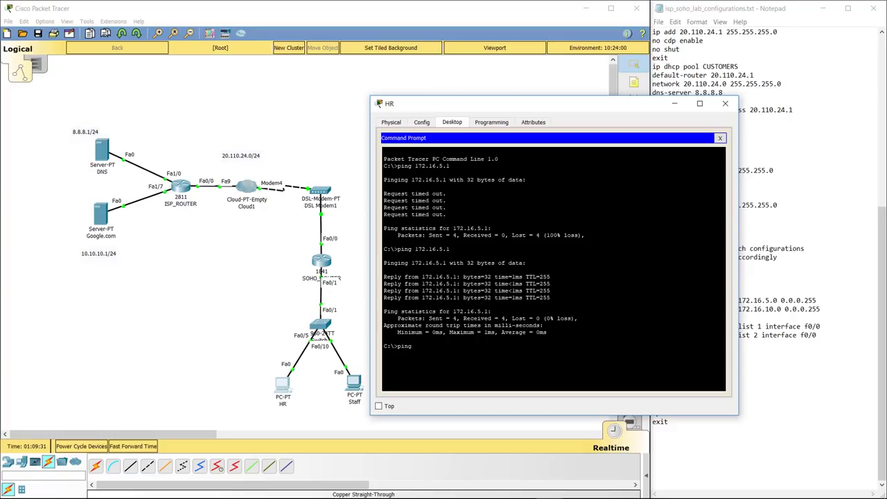
pyautogui.write(' 20.110.24.2')
pyautogui.press('Return')
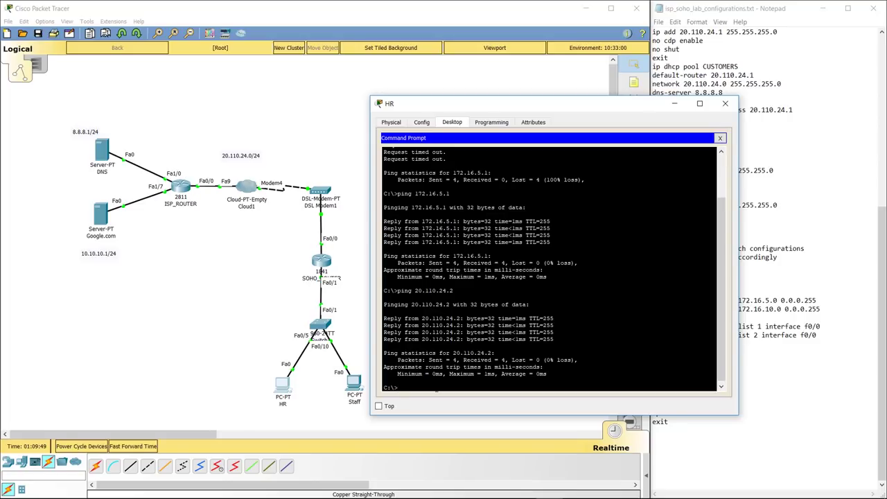
pyautogui.write('ing 20.110.24.1')
pyautogui.press('Return')
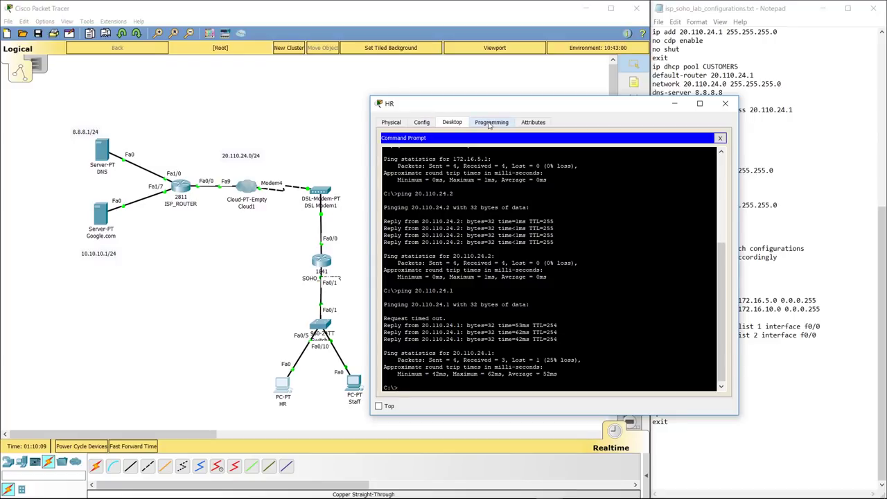
pyautogui.click(720, 138)
pyautogui.click(668, 160)
pyautogui.click(524, 149)
pyautogui.write('www.google.com')
pyautogui.press('Return')
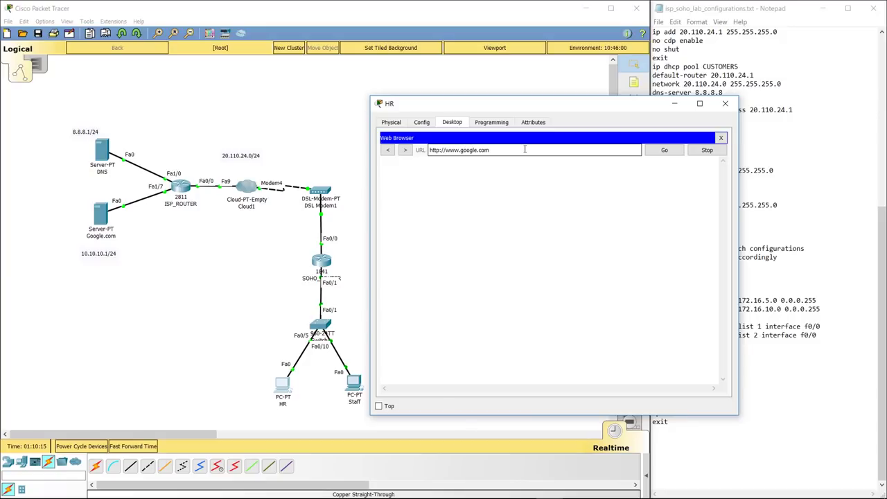
pyautogui.moveTo(550, 110); pyautogui.dragTo(476, 107)
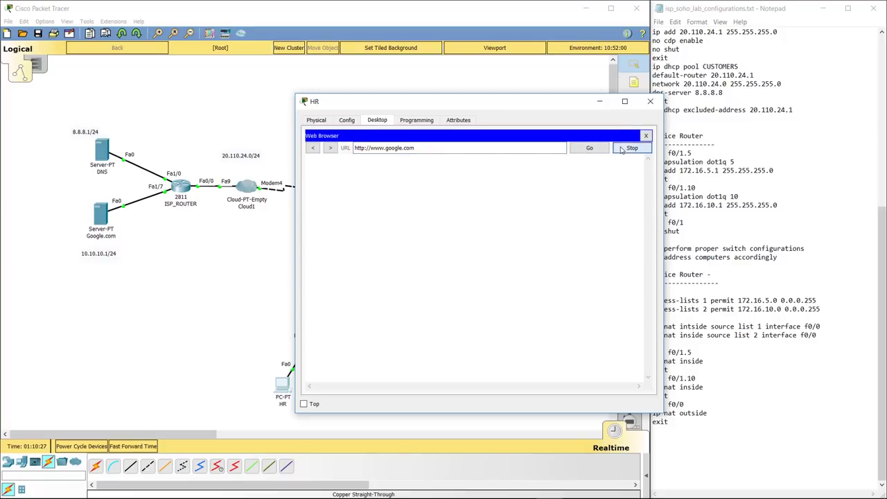
pyautogui.click(650, 101)
# Check the HR PC's IP configuration.
pyautogui.click(282, 385)
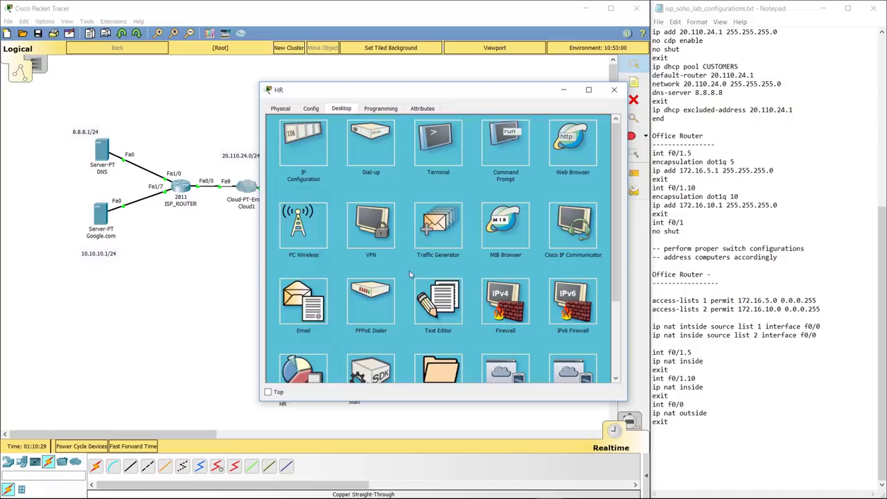
pyautogui.click(312, 140)
pyautogui.click(609, 123)
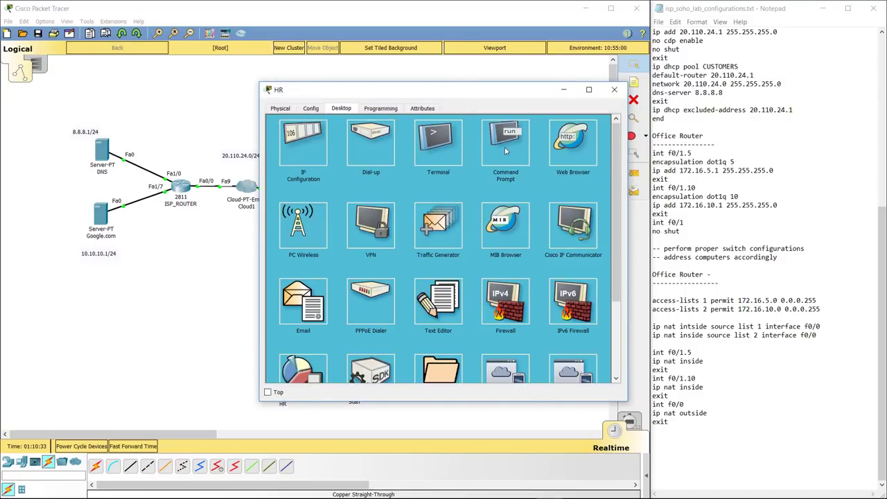
# Ping the servers at 10.10.10.10 and 8.8.8.8 from the HR PC and close the command prompt.
pyautogui.click(505, 147)
pyautogui.scroll(-3, 369, 416)
pyautogui.scroll(-5, 438, 277)
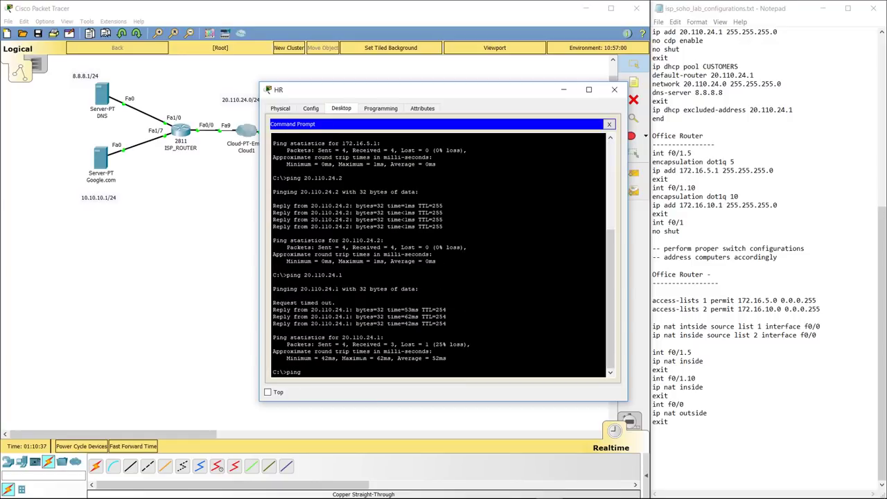
pyautogui.write('ping 10.10.10.10')
pyautogui.press('Return')
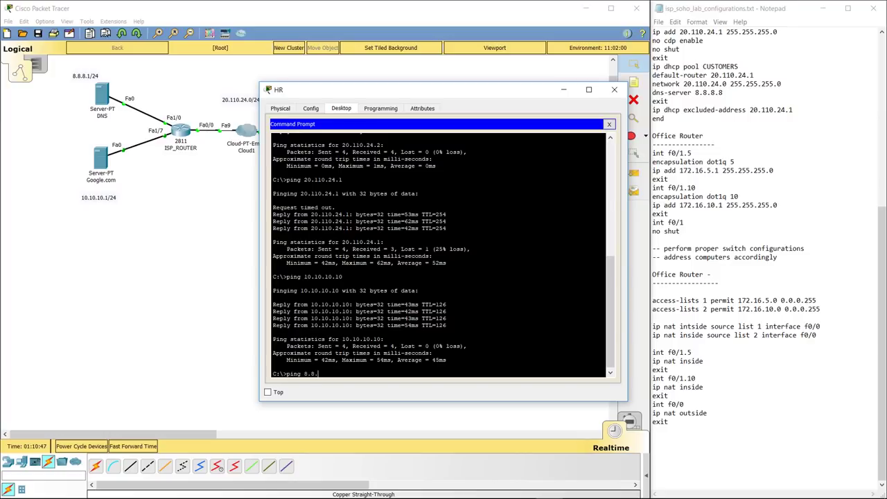
pyautogui.press('Return')
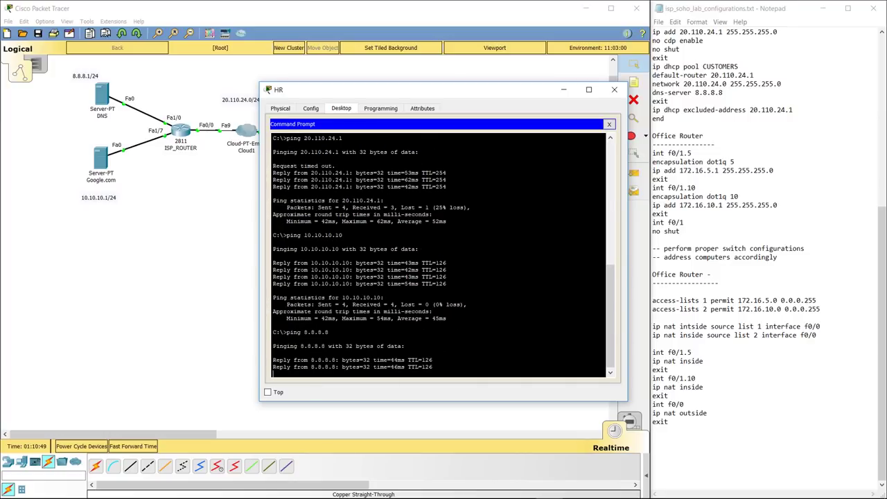
pyautogui.click(609, 124)
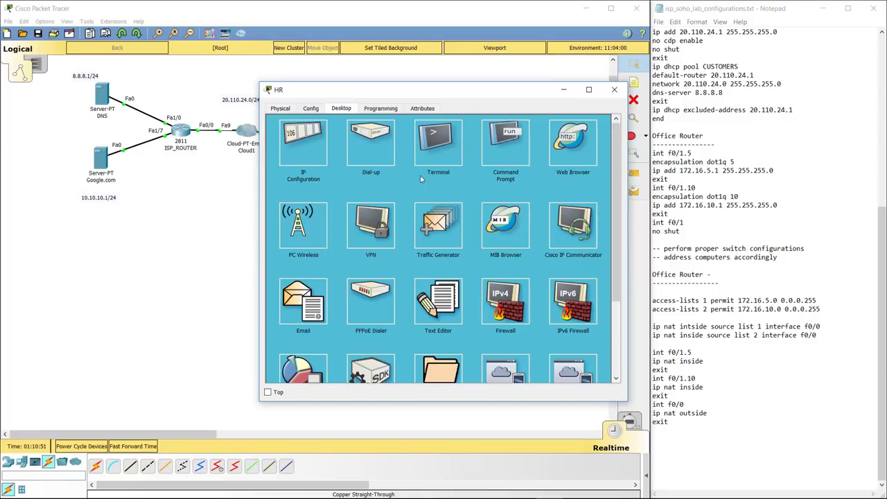
pyautogui.click(102, 97)
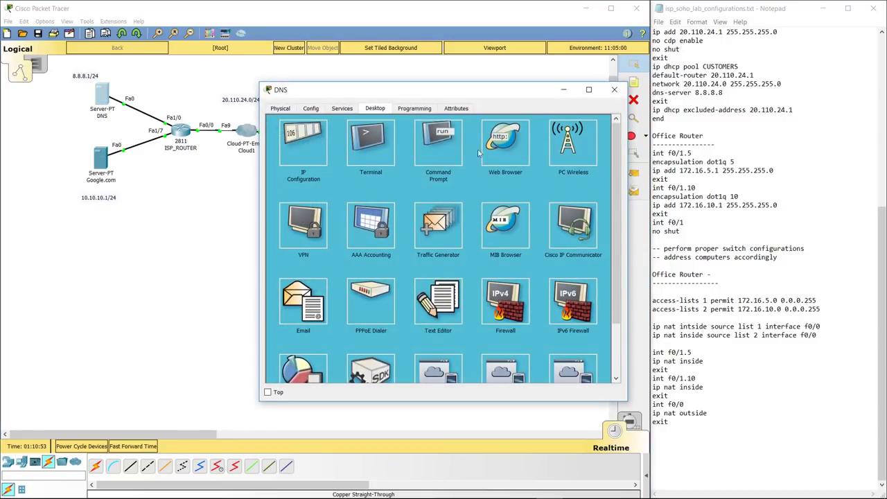
pyautogui.click(342, 109)
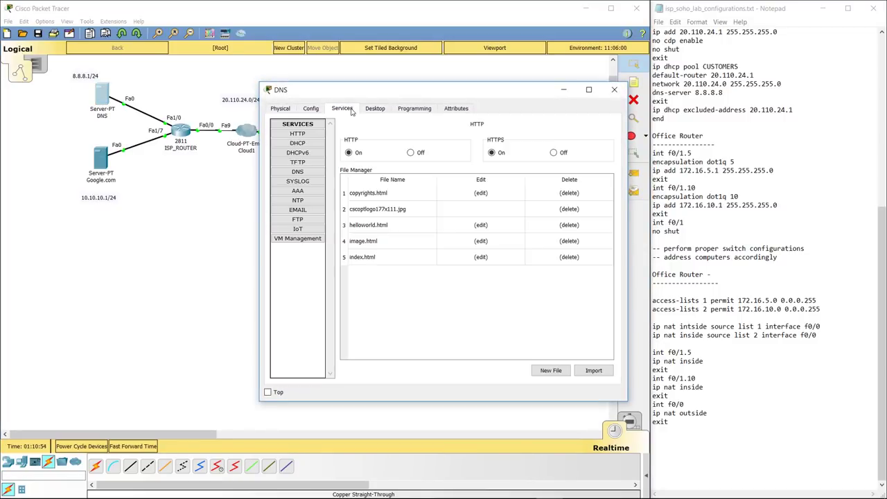
pyautogui.click(298, 172)
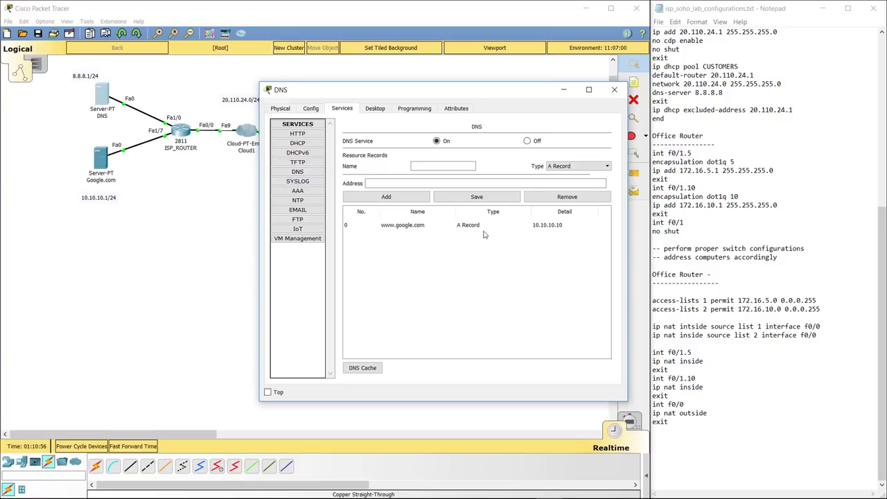
pyautogui.click(614, 90)
# Check the Google.com server's IP configuration and close its window.
pyautogui.click(101, 157)
pyautogui.click(374, 109)
pyautogui.click(312, 149)
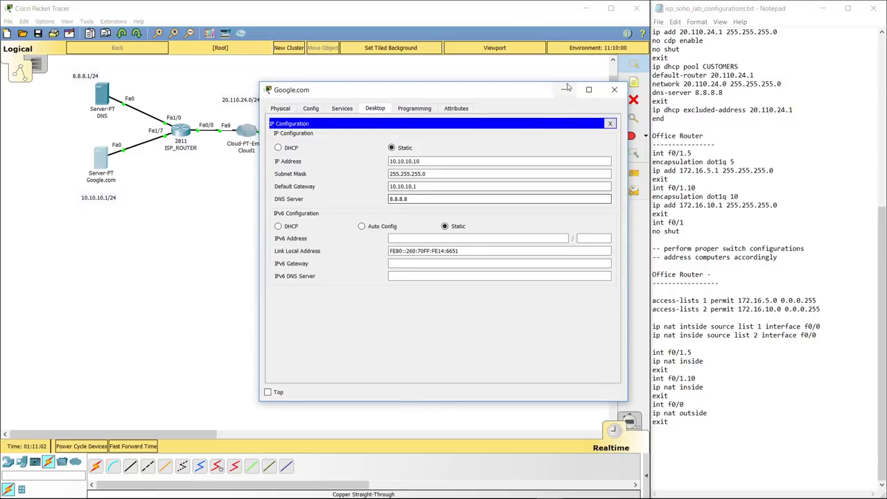
pyautogui.click(614, 89)
# Recheck the HR PC's IP address, gateway and DNS settings, and close its window.
pyautogui.click(283, 326)
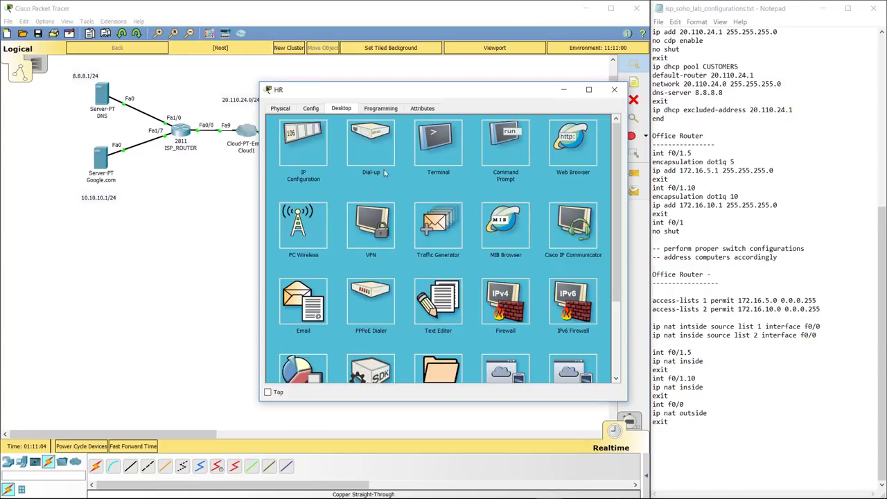
pyautogui.click(318, 145)
pyautogui.click(614, 90)
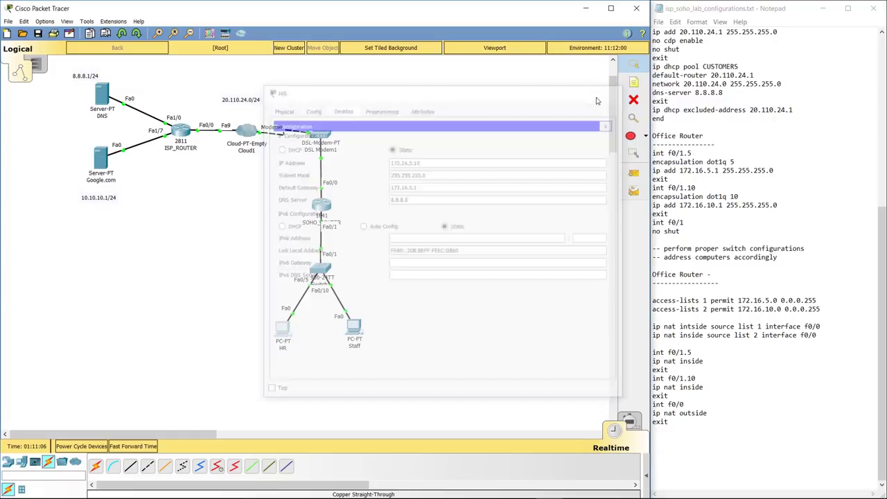
pyautogui.click(283, 327)
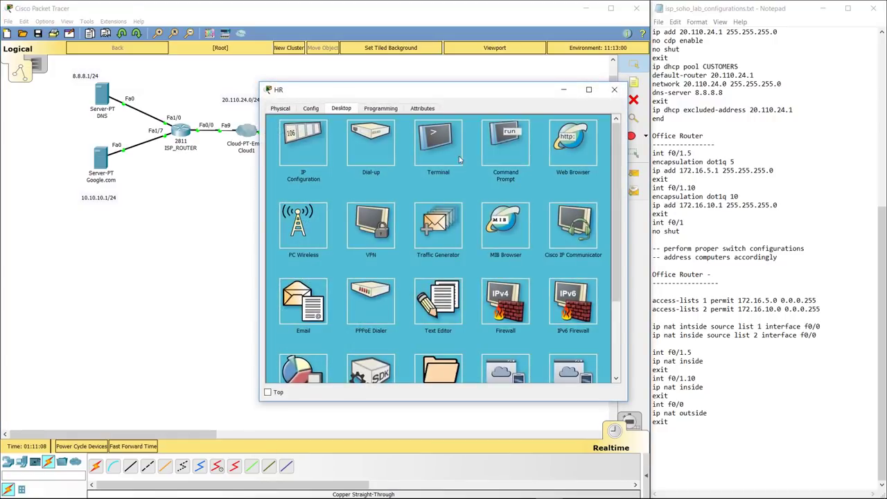
pyautogui.click(505, 154)
pyautogui.click(609, 124)
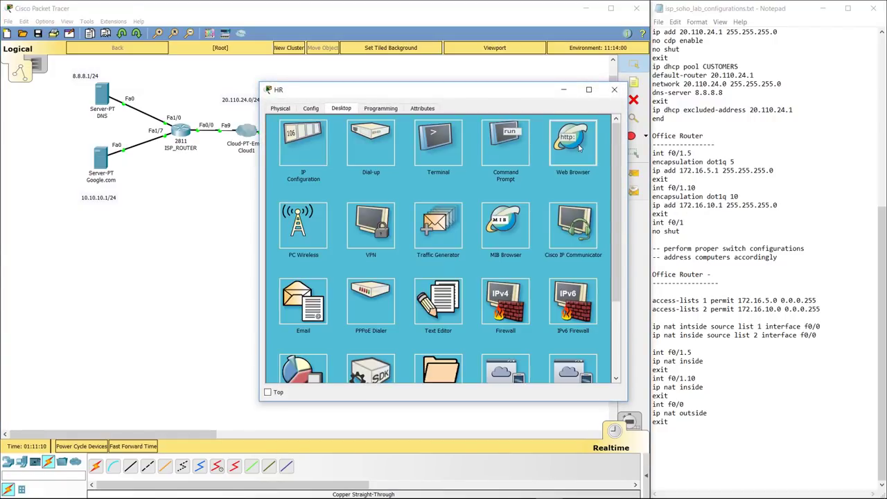
pyautogui.click(573, 145)
pyautogui.click(408, 137)
pyautogui.write('www.google.com')
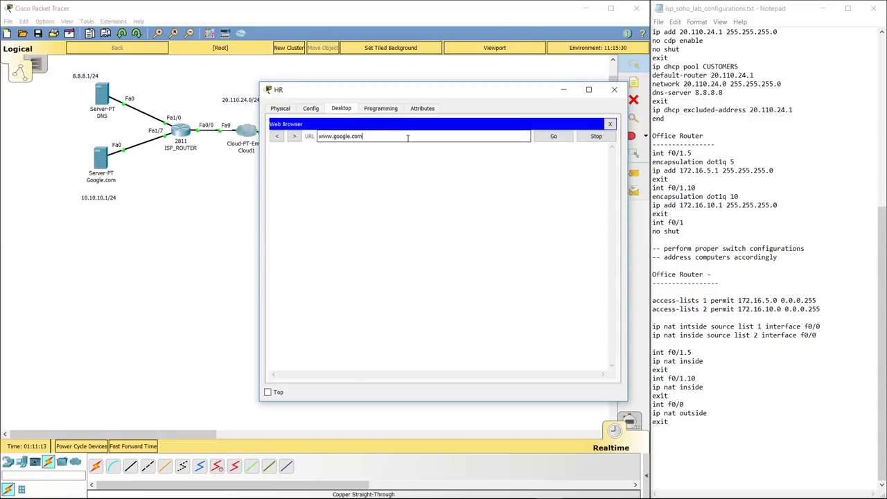
pyautogui.press('Return')
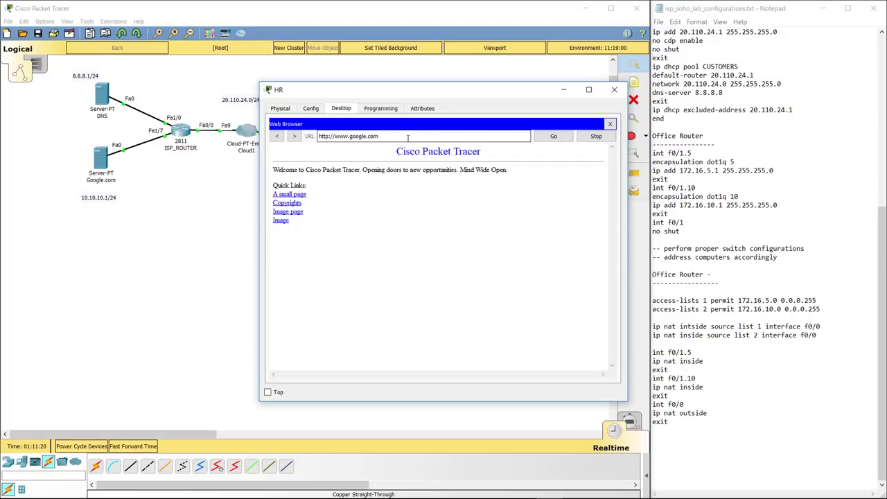
pyautogui.click(407, 137)
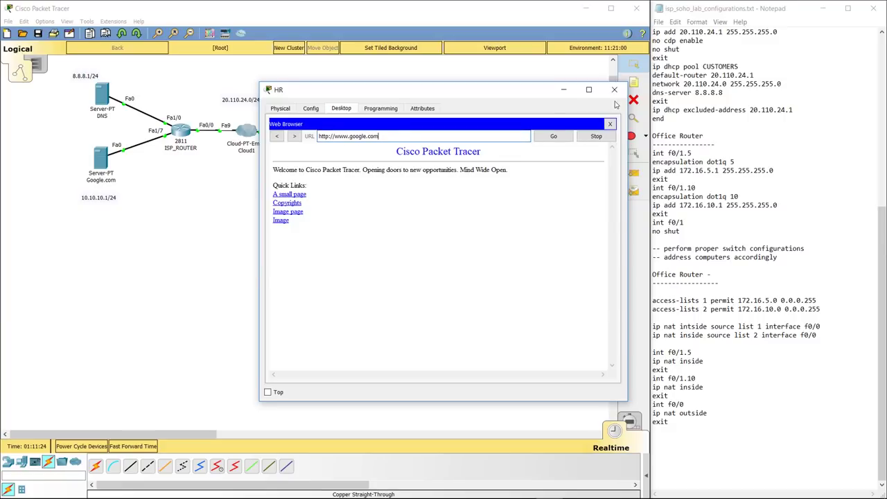
pyautogui.click(614, 89)
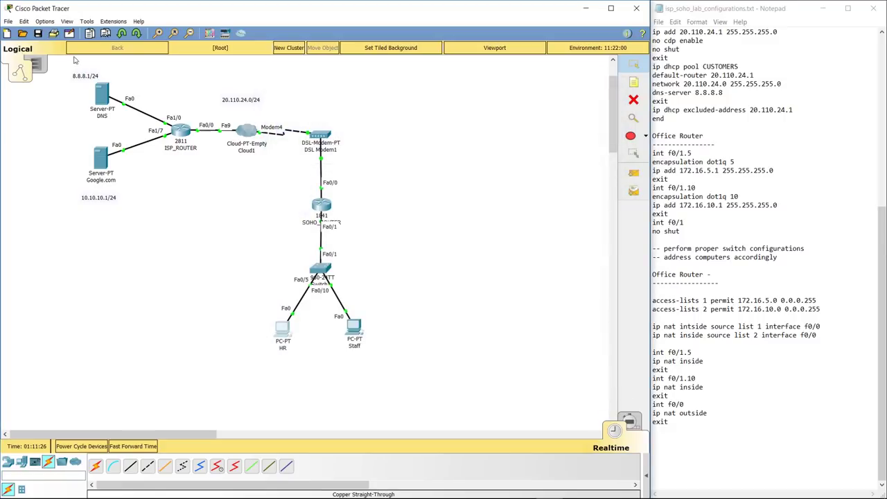
# Open the Google.com server's index.html for editing in its HTTP service and replace the heading text with GOOGLE.
pyautogui.click(101, 158)
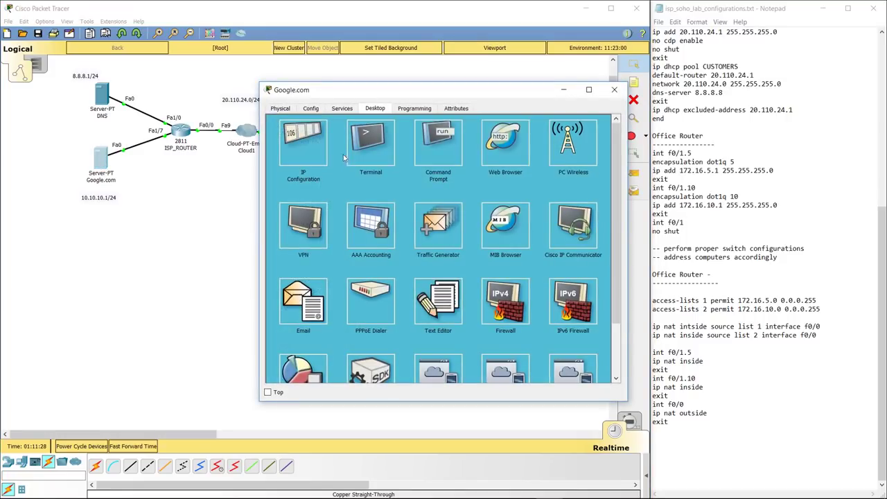
pyautogui.click(341, 109)
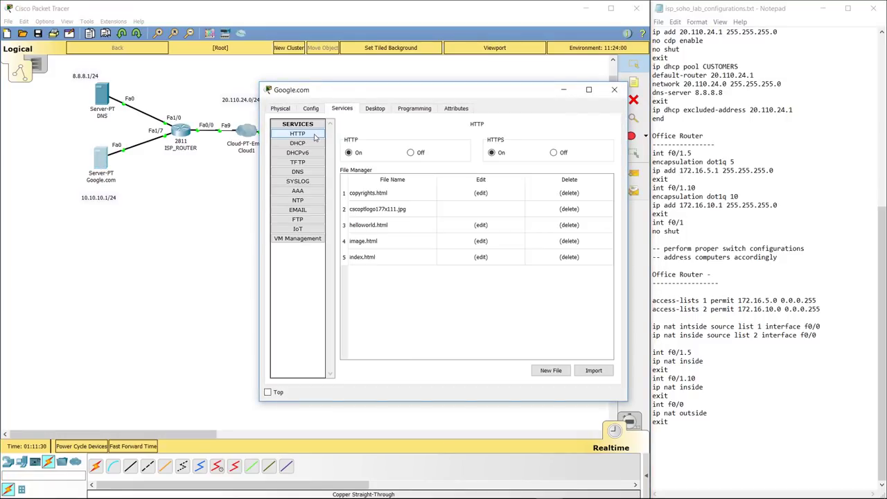
pyautogui.click(480, 256)
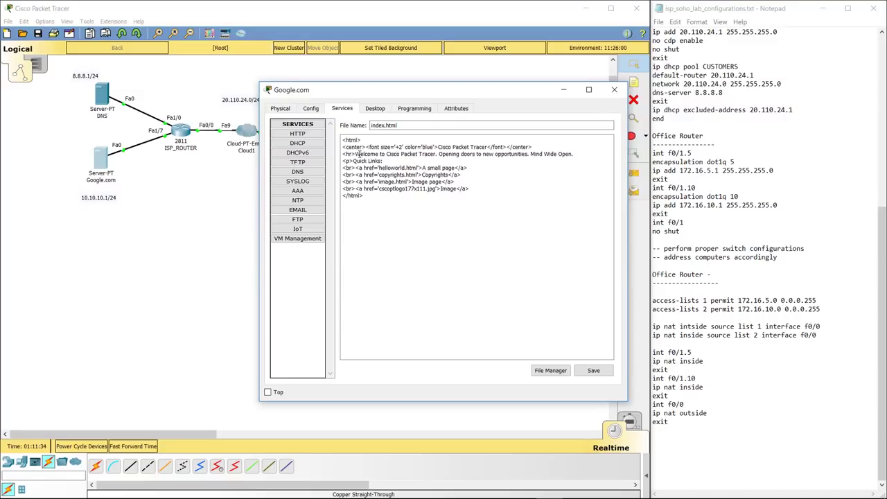
pyautogui.moveTo(357, 153); pyautogui.dragTo(438, 147)
pyautogui.write('GOOGLE')
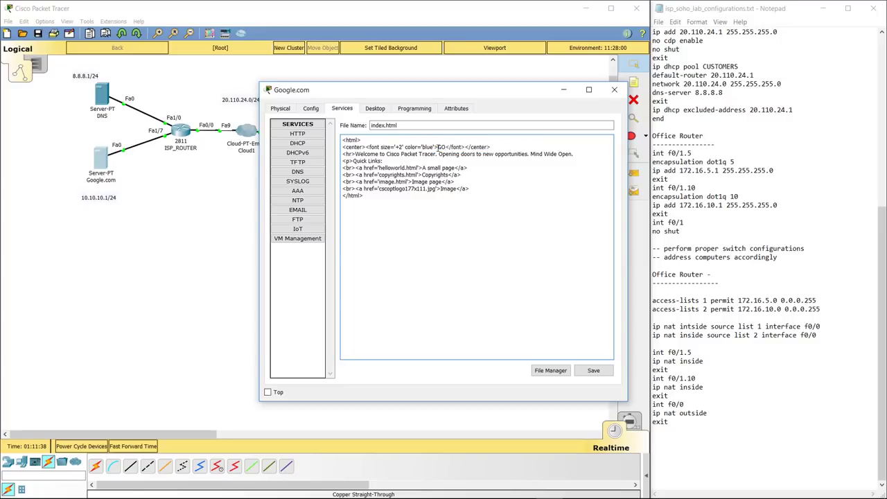
# Change the index.html welcome line to "Welcome to google. DONT FORGET TO SUBSCRIBE!", removing the Quick Links line, save the file and close the server.
pyautogui.moveTo(386, 154); pyautogui.dragTo(540, 161)
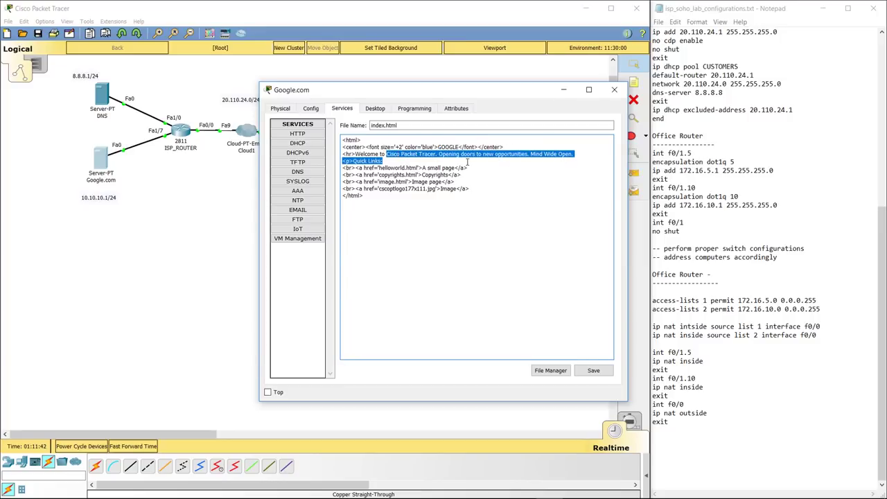
pyautogui.write('goog')
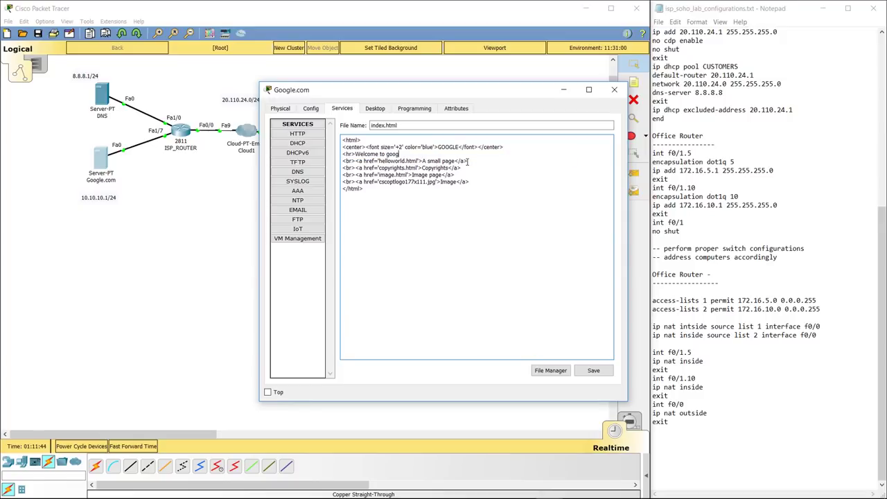
pyautogui.write('le. DONT FORGET TO SUBSCRIBE!')
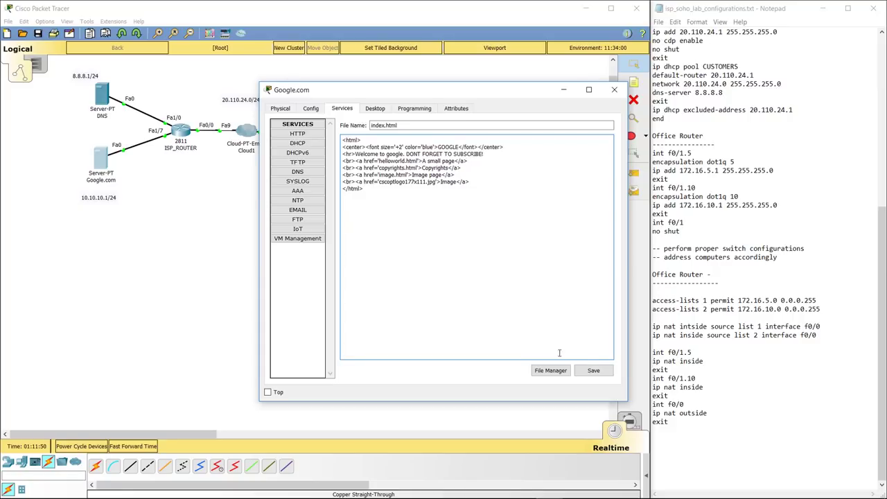
pyautogui.click(594, 370)
pyautogui.click(463, 265)
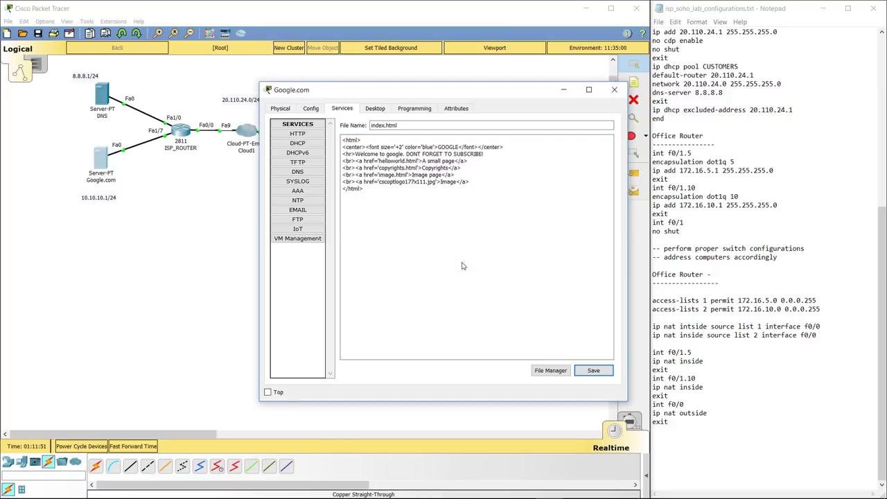
pyautogui.click(614, 90)
pyautogui.click(283, 330)
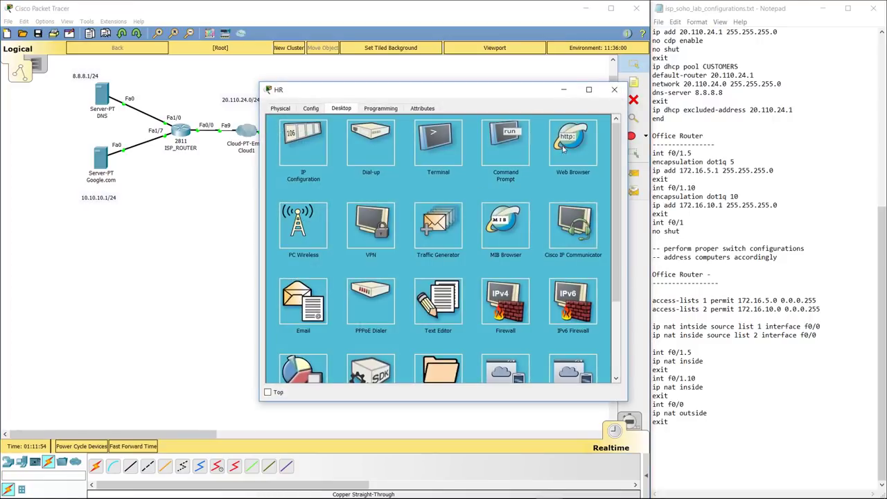
pyautogui.click(564, 149)
pyautogui.click(441, 137)
pyautogui.write('www.google.com')
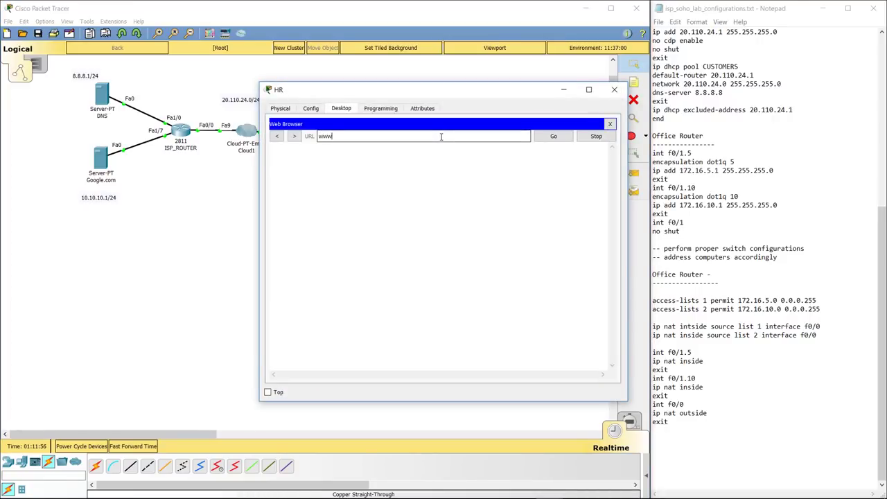
pyautogui.press('Return')
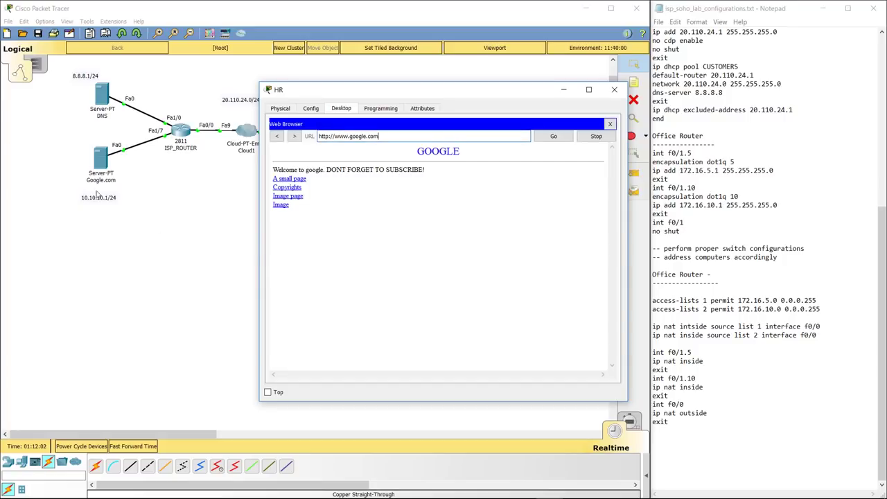
pyautogui.click(614, 89)
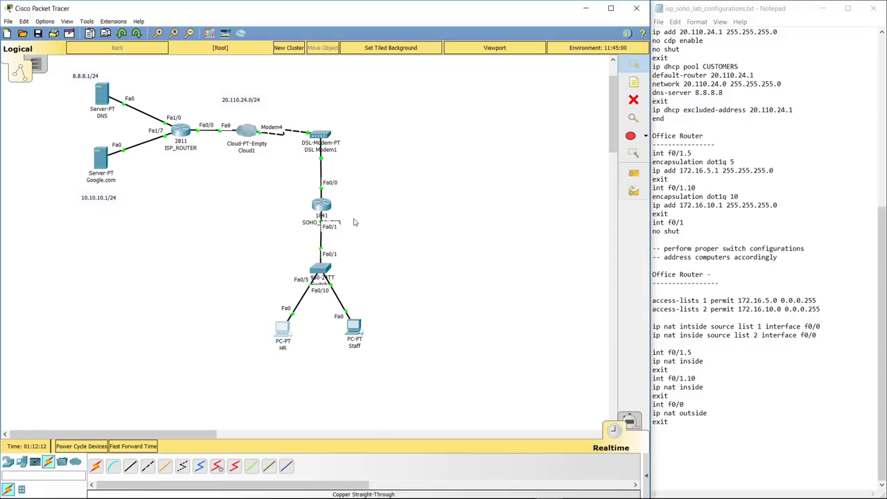
# Review the FastEthernet0/0 address in the SOHO_ROUTER interface summary, and move the router window clear of the topology.
pyautogui.moveTo(248, 227); pyautogui.dragTo(423, 364)
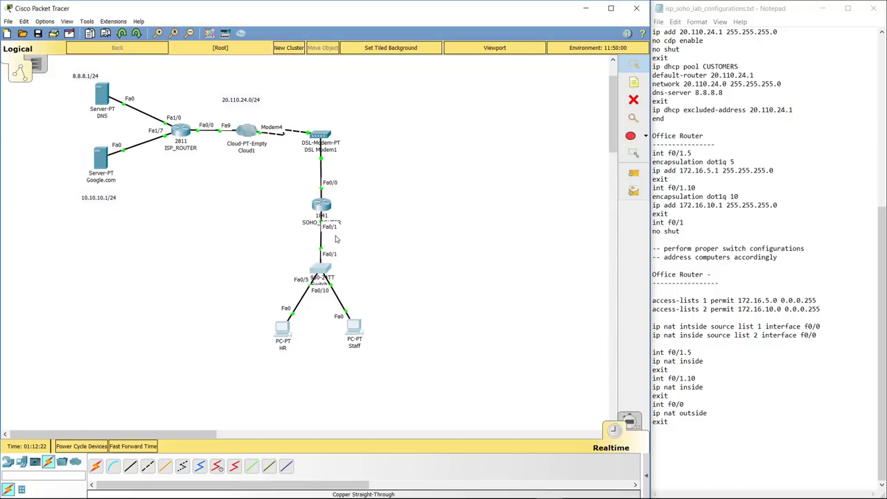
pyautogui.click(325, 204)
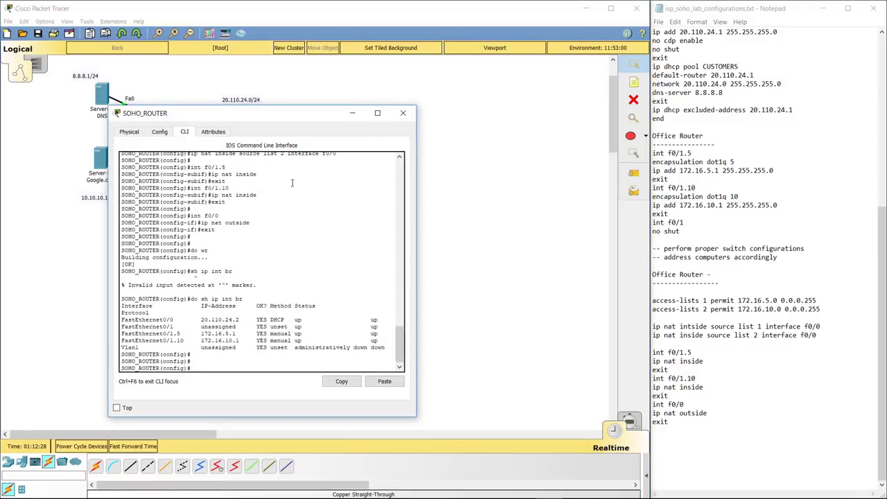
pyautogui.moveTo(241, 321); pyautogui.dragTo(122, 320)
pyautogui.moveTo(228, 115); pyautogui.dragTo(367, 99)
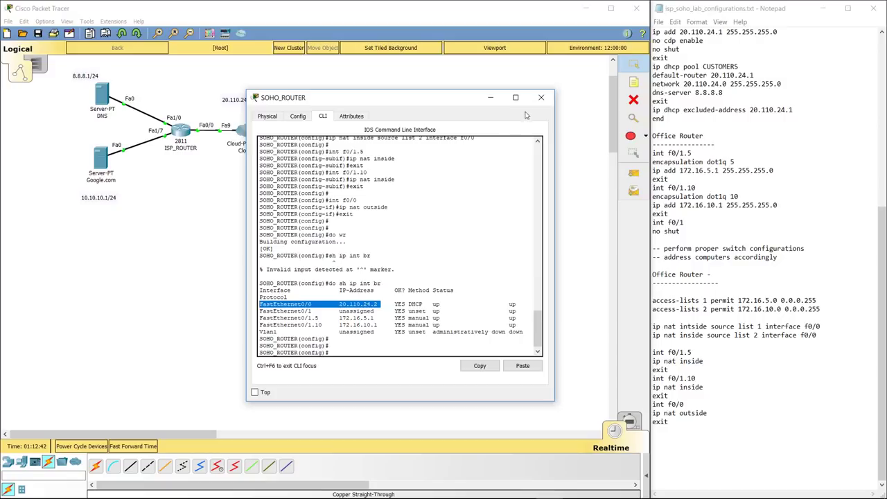
pyautogui.moveTo(462, 106); pyautogui.dragTo(470, 116)
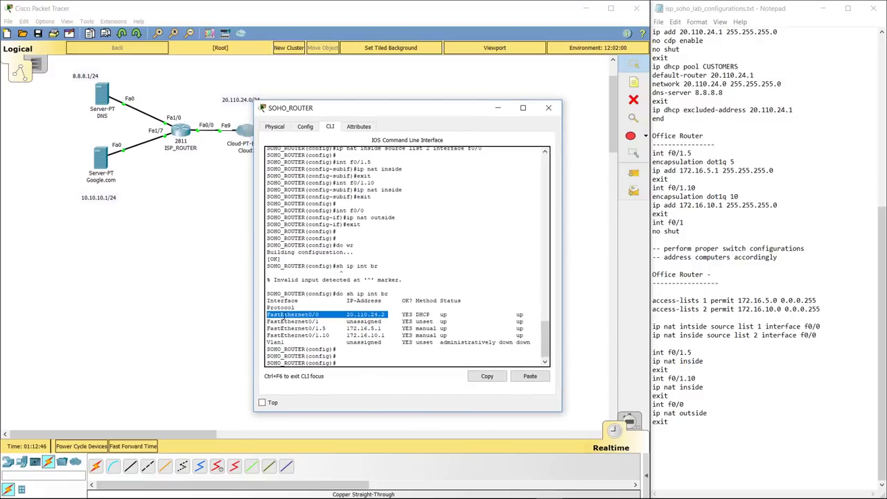
pyautogui.click(346, 364)
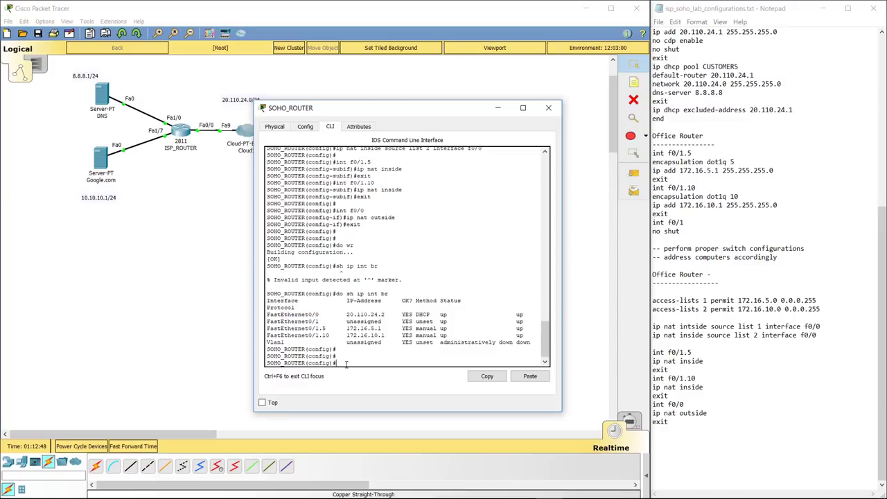
pyautogui.moveTo(370, 111); pyautogui.dragTo(485, 110)
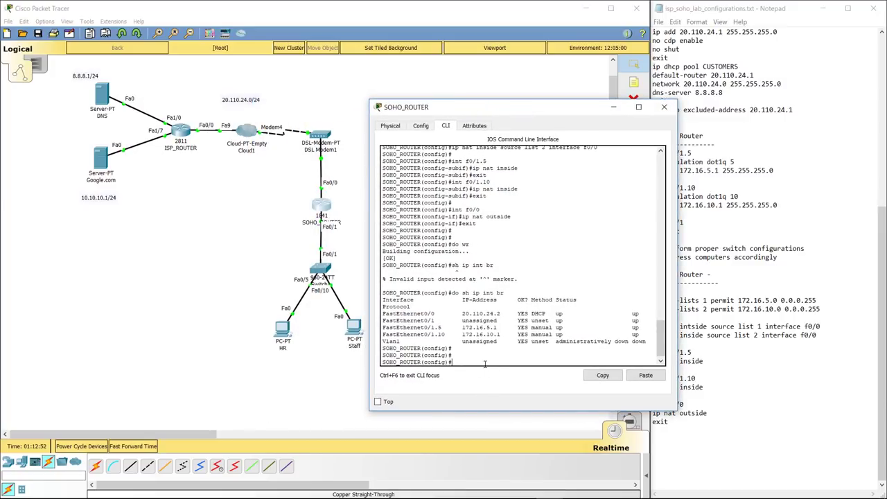
# Enter f0/0 interface configuration on SOHO_ROUTER and draft an ip add command with dhcp, replacing it with the static address 20.110.24.8.
pyautogui.write('int f0/0')
pyautogui.press('Return')
pyautogui.write('ip add dhcp')
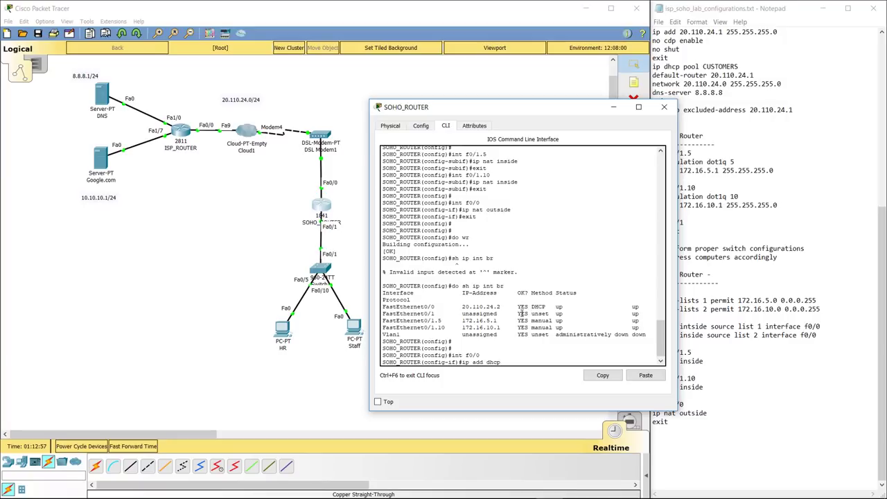
pyautogui.press('BackSpace')
pyautogui.press('BackSpace')
pyautogui.press('BackSpace')
pyautogui.press('BackSpace')
pyautogui.write('20.110.24.8')
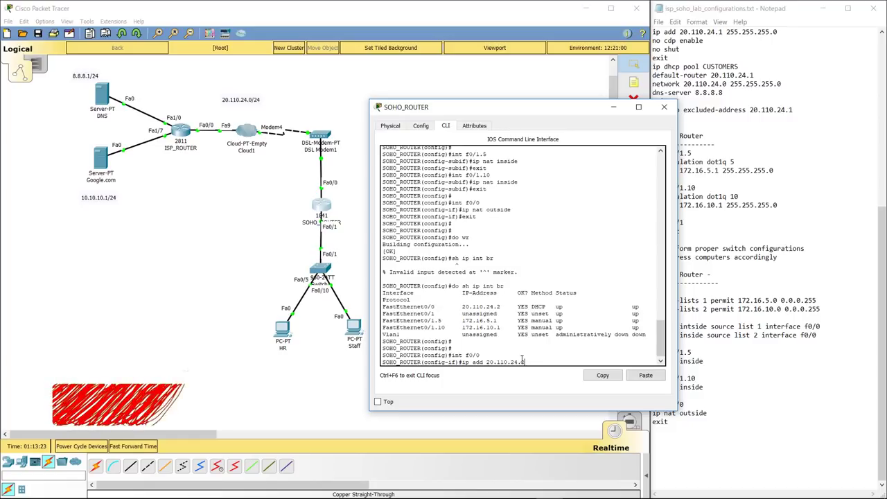
# Change the drafted address command back to ip add dhcp and close the SOHO_ROUTER window without running it.
pyautogui.press('BackSpace')
pyautogui.press('BackSpace')
pyautogui.press('BackSpace')
pyautogui.press('BackSpace')
pyautogui.press('BackSpace')
pyautogui.press('BackSpace')
pyautogui.press('BackSpace')
pyautogui.press('BackSpace')
pyautogui.press('BackSpace')
pyautogui.press('BackSpace')
pyautogui.press('BackSpace')
pyautogui.write('dhcp')
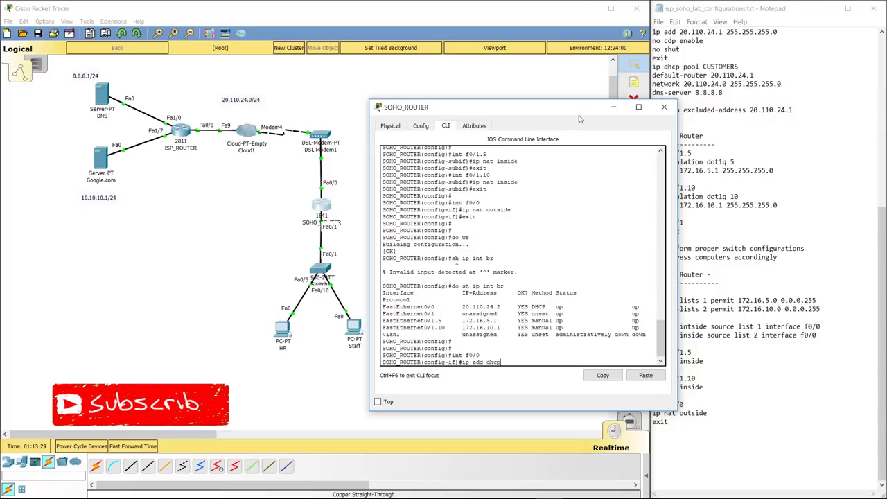
pyautogui.moveTo(526, 110); pyautogui.dragTo(445, 105)
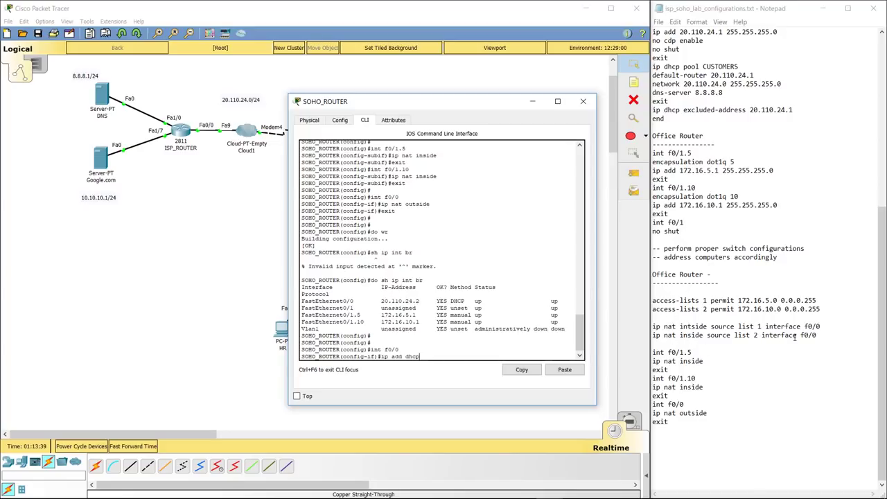
pyautogui.click(583, 101)
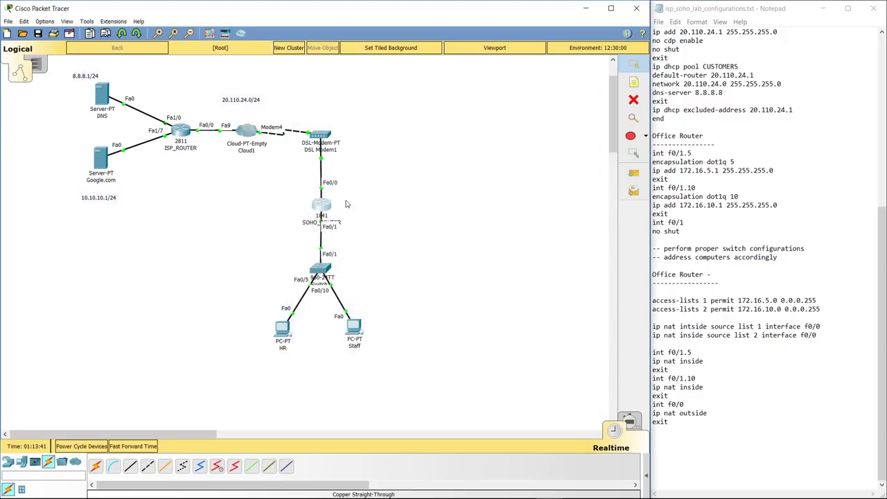